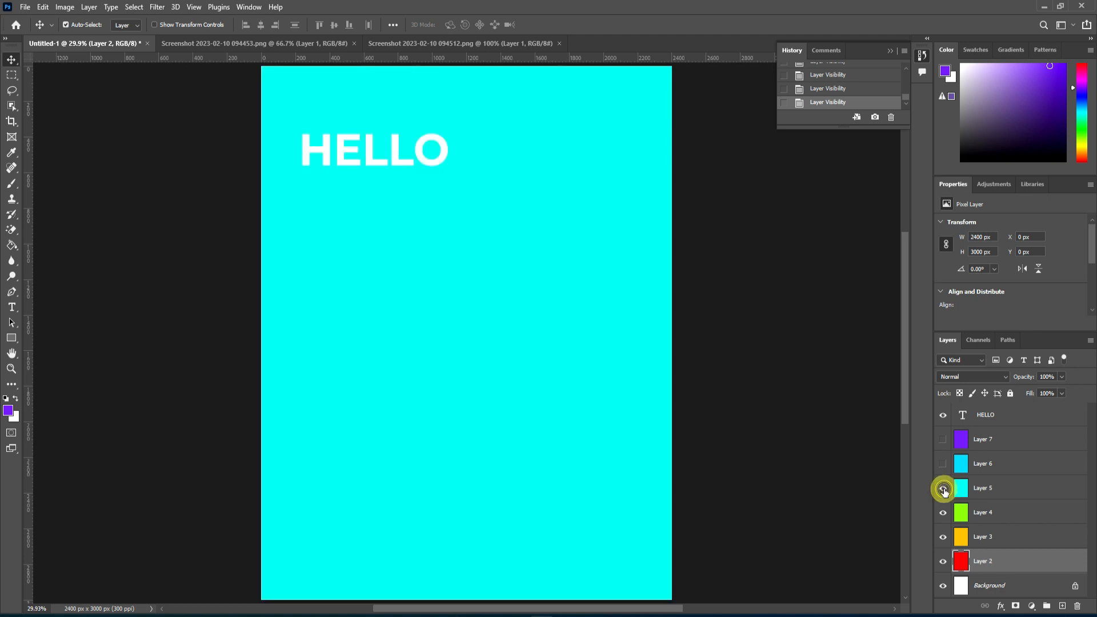
Show Layer 6 and Layer 7, and hide and reshow the HELLO text layer
click(942, 463)
click(943, 440)
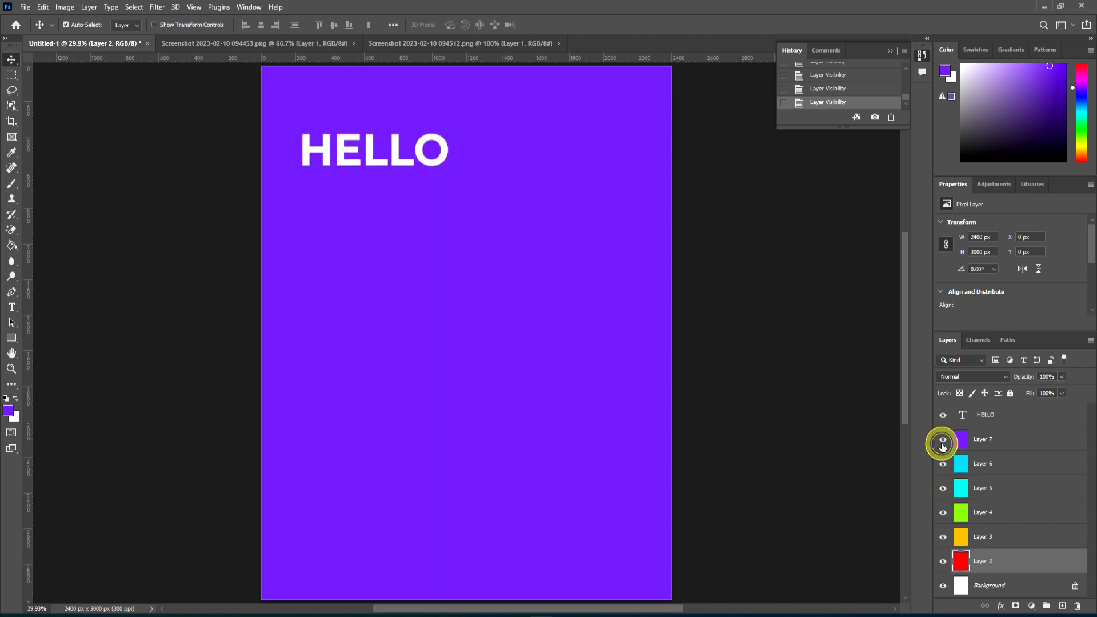
click(943, 415)
click(943, 416)
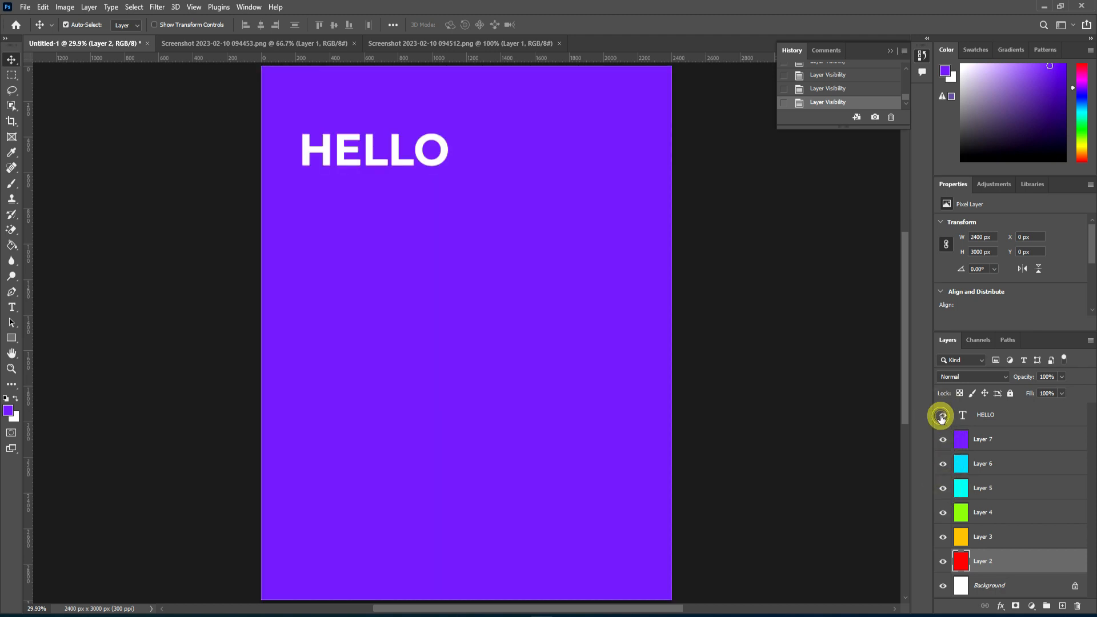
Hide Layers 7 through 3 one after another, and switch the red Layer 2 off and back on
click(942, 439)
click(943, 463)
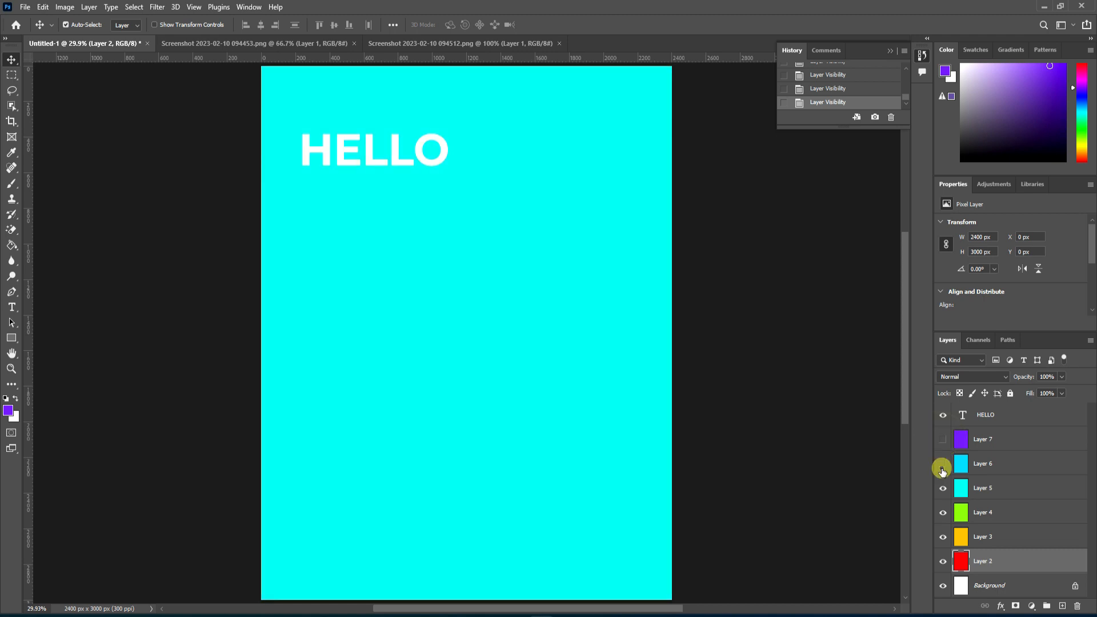
click(943, 488)
click(943, 514)
click(942, 537)
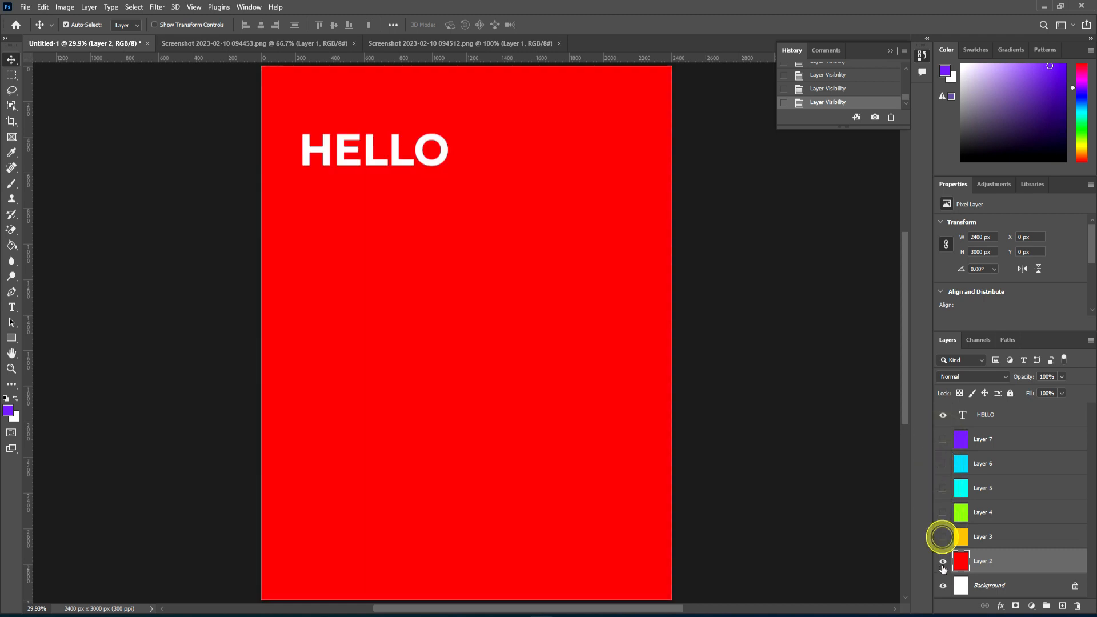
click(942, 562)
click(943, 562)
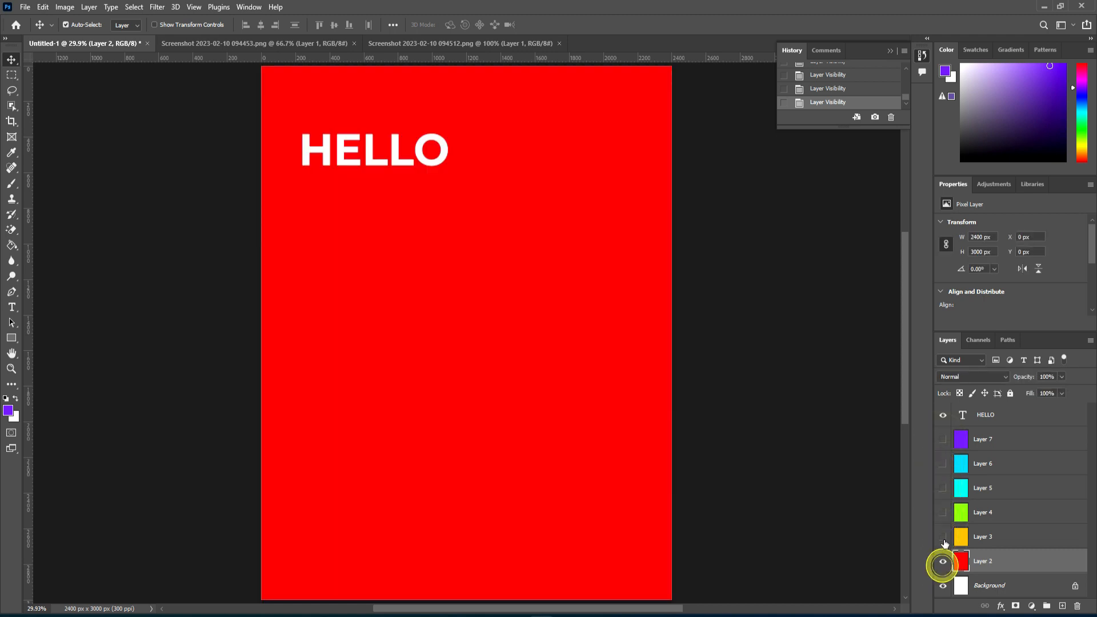
Show Layers 3 through 7 again, and switch the HELLO text layer off and back on
click(942, 537)
click(943, 512)
click(943, 488)
click(943, 463)
click(943, 440)
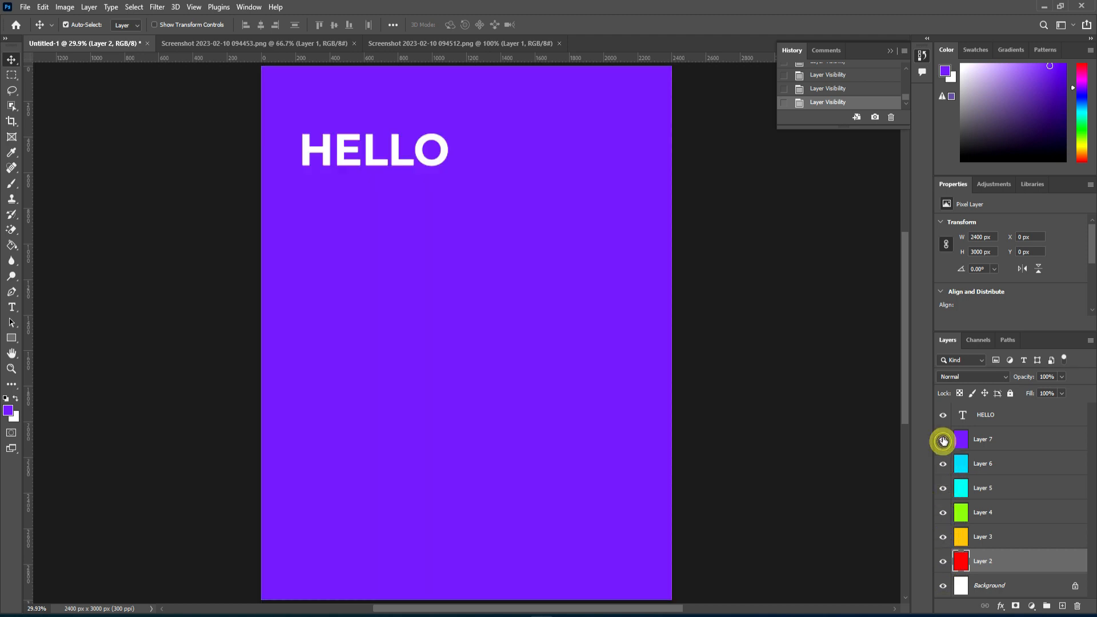
click(943, 416)
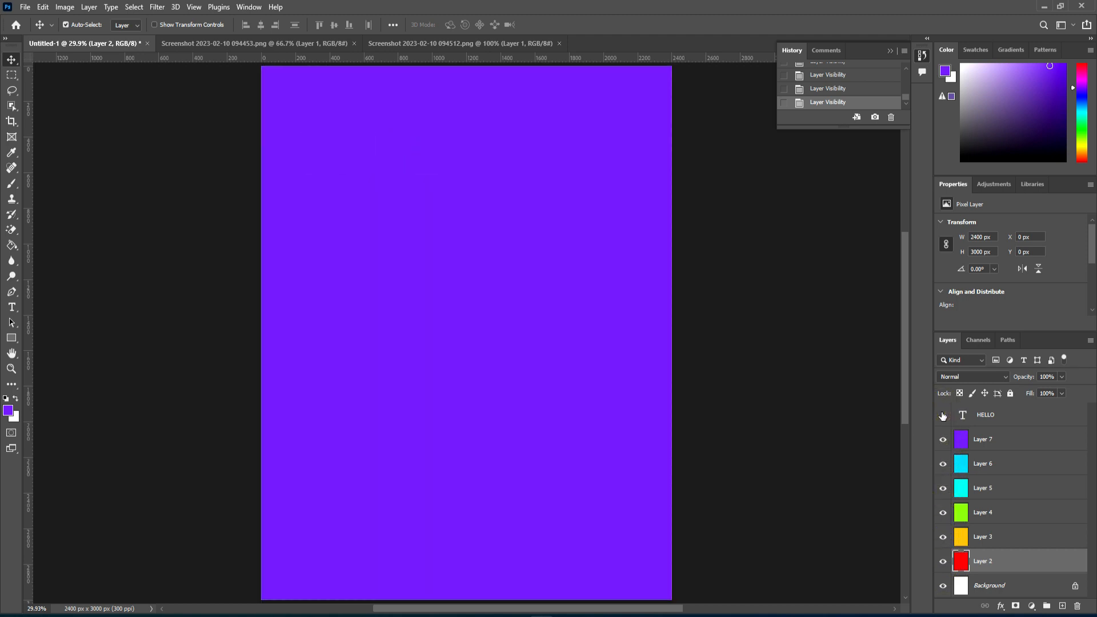
click(943, 415)
Hide Layers 7, 6, 5, 4 and 3 in order, and toggle Layer 2 off and on
click(943, 439)
click(943, 463)
click(943, 488)
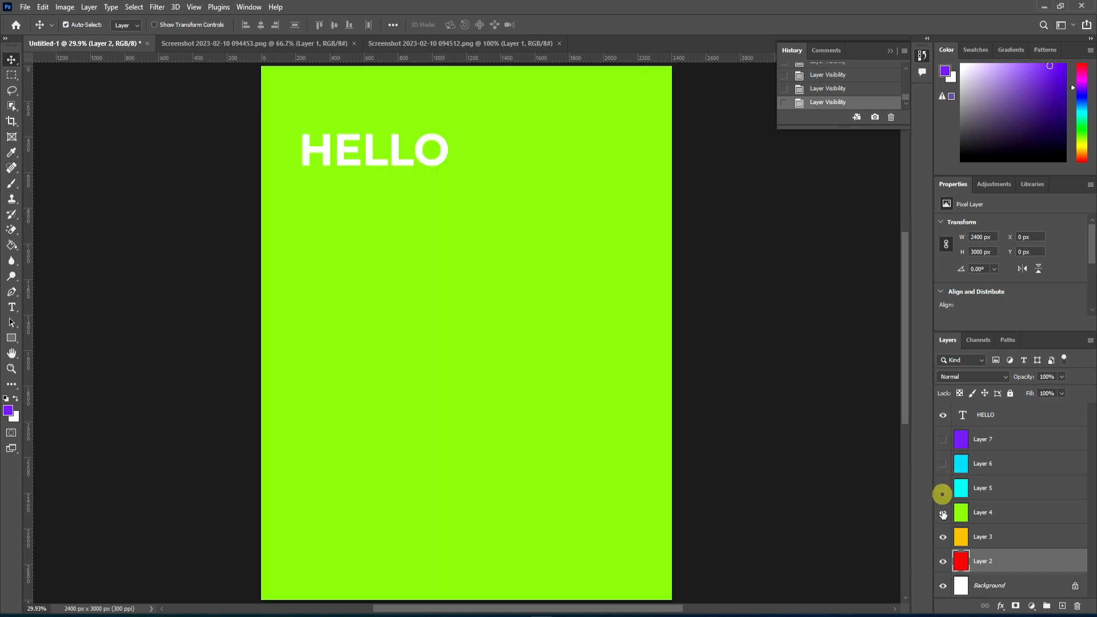
click(943, 512)
click(943, 537)
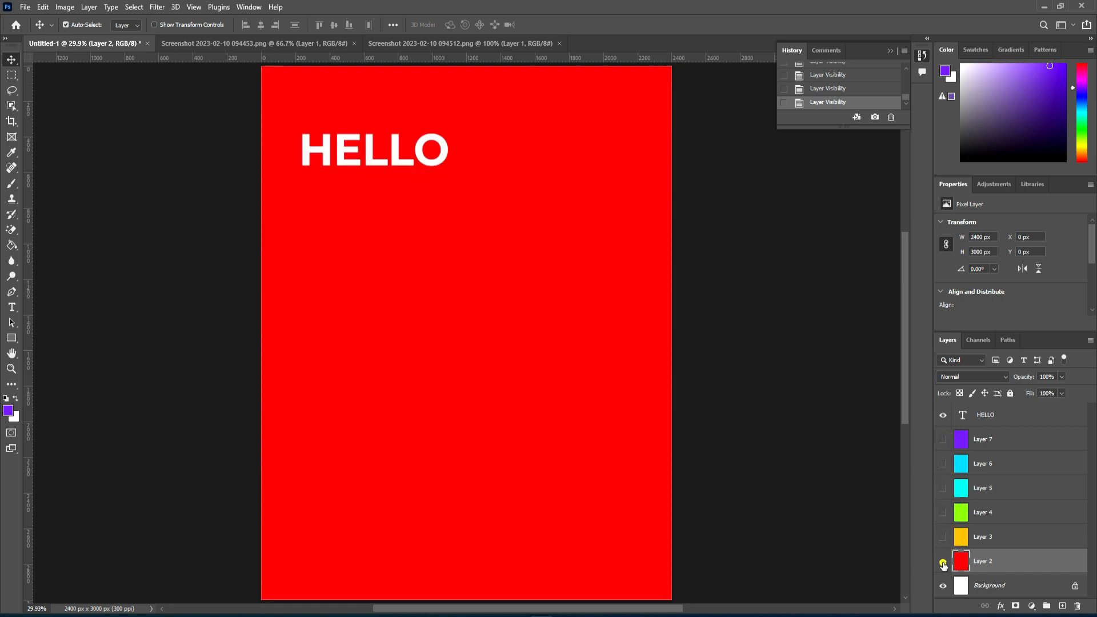
click(943, 562)
click(943, 561)
Make Layers 3, 4 and 5 visible again
click(942, 537)
click(942, 513)
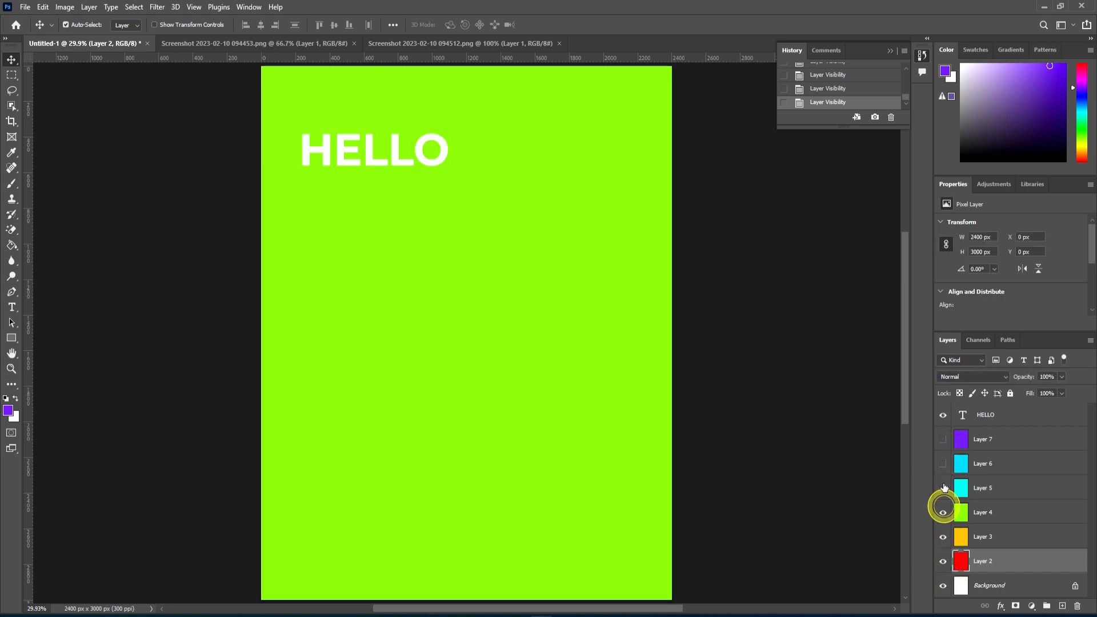
click(943, 487)
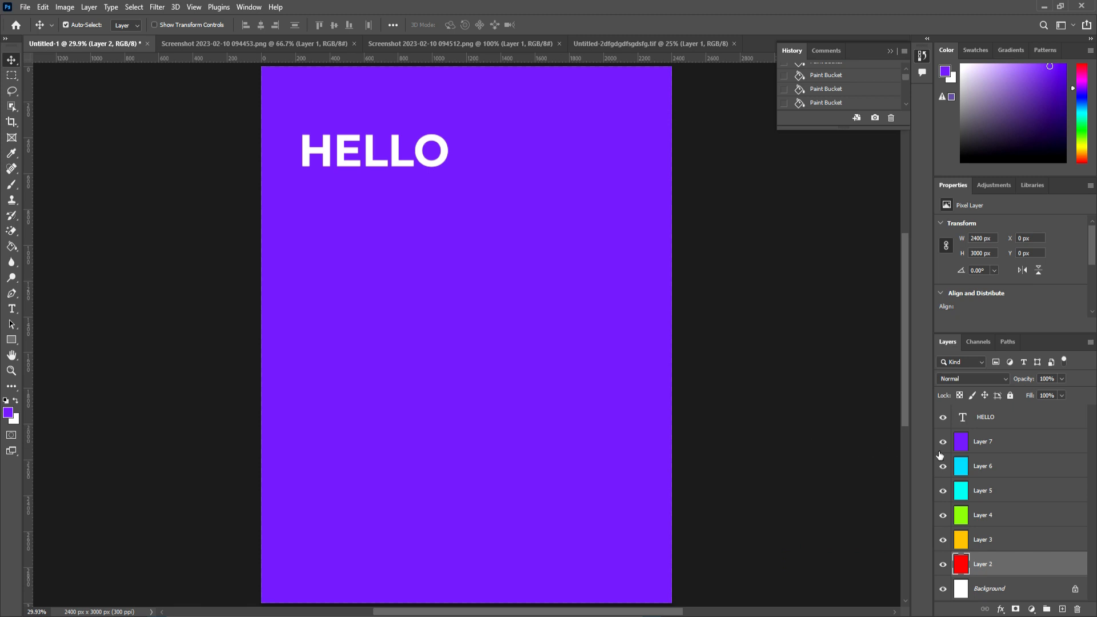
Toggle the visibility of the HELLO text layer and Layer 7 off and back on
click(945, 421)
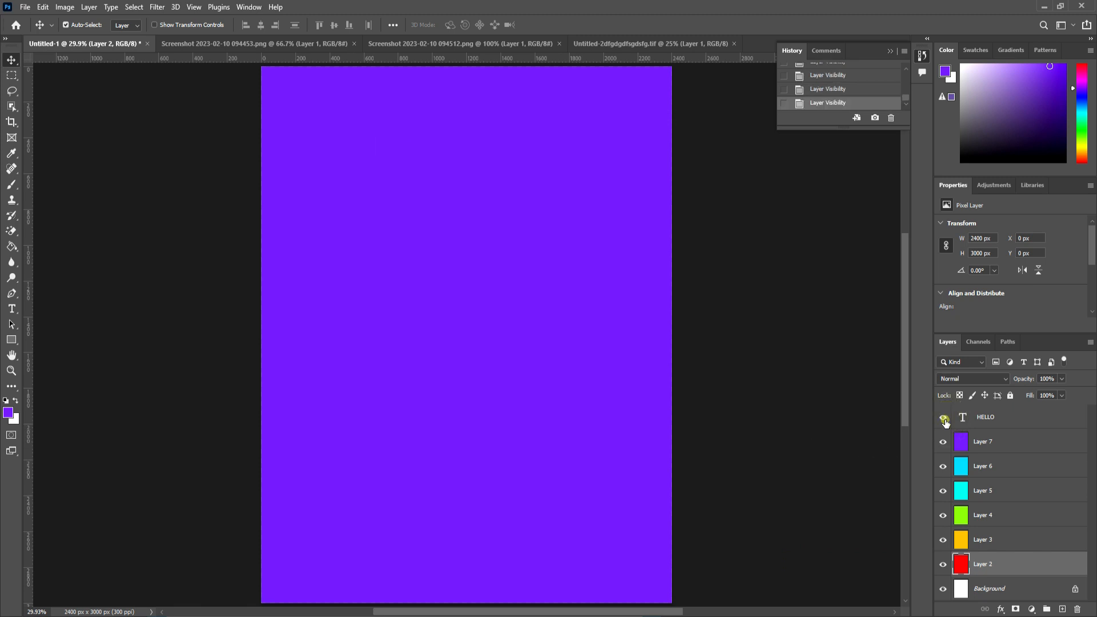
click(942, 418)
click(943, 443)
click(943, 445)
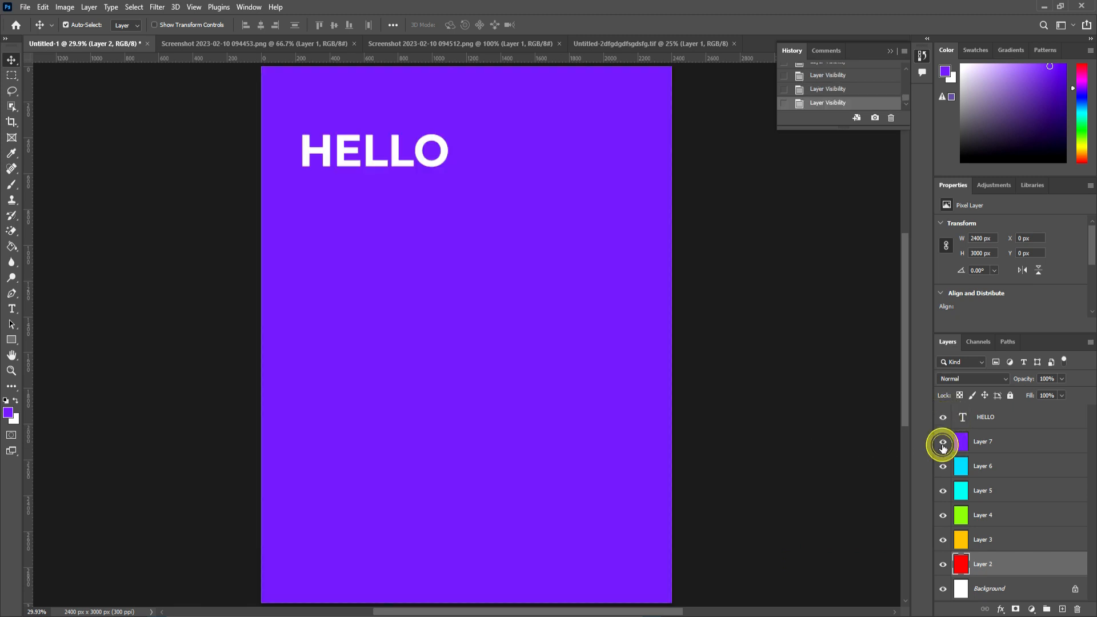
Hide Layers 7, 6 and 5, toggling Layers 6 and 5 back on once to compare the canvas
click(943, 445)
click(943, 464)
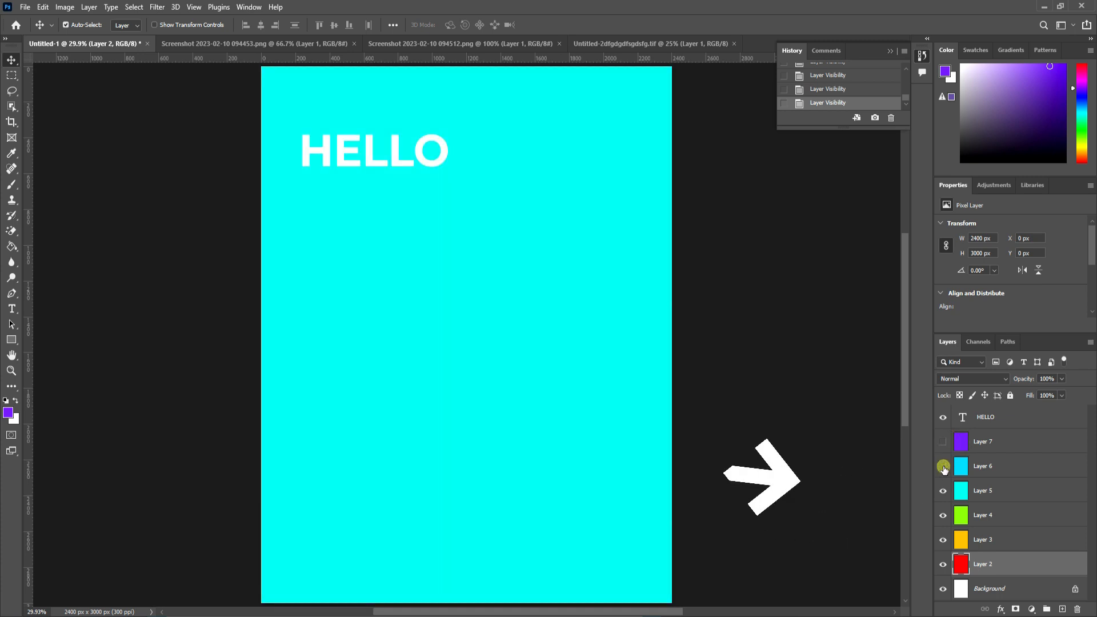
click(943, 466)
click(943, 466)
click(943, 490)
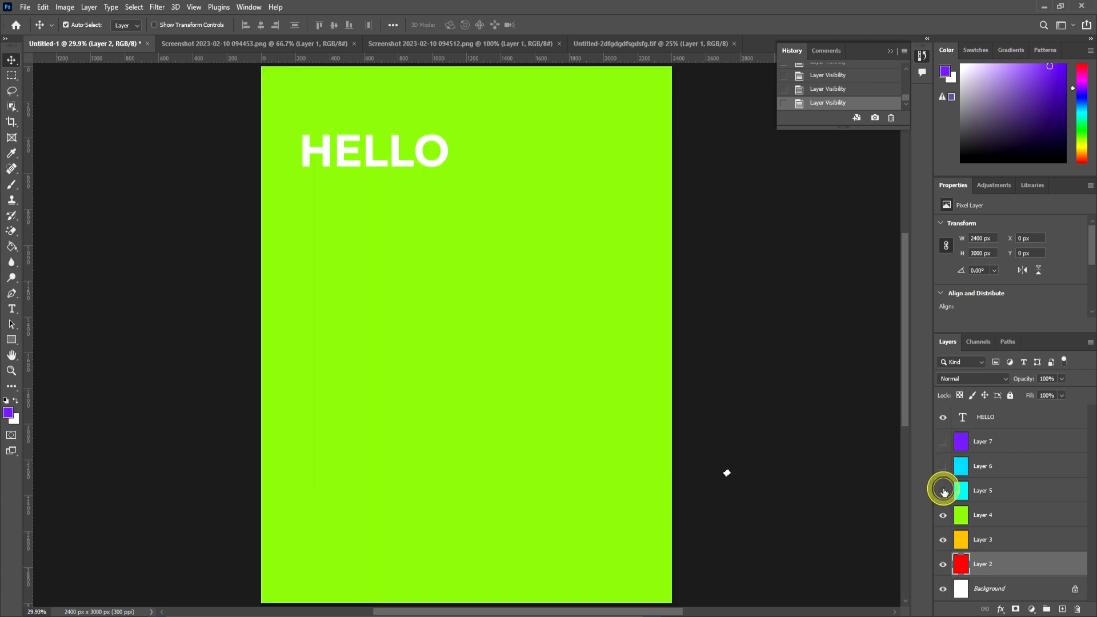
click(943, 490)
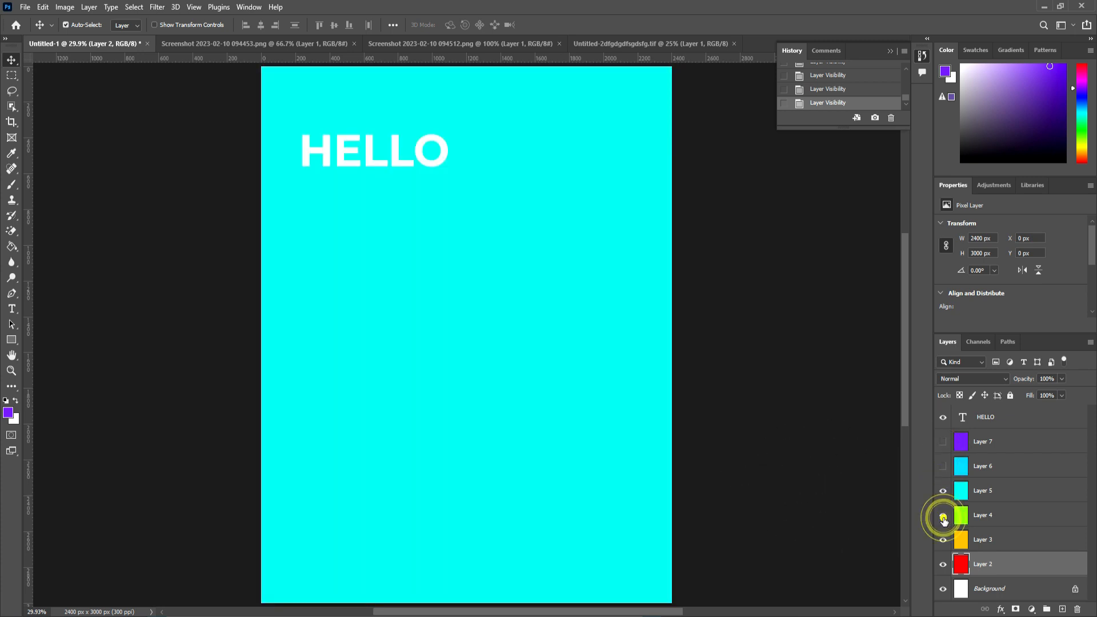
click(943, 490)
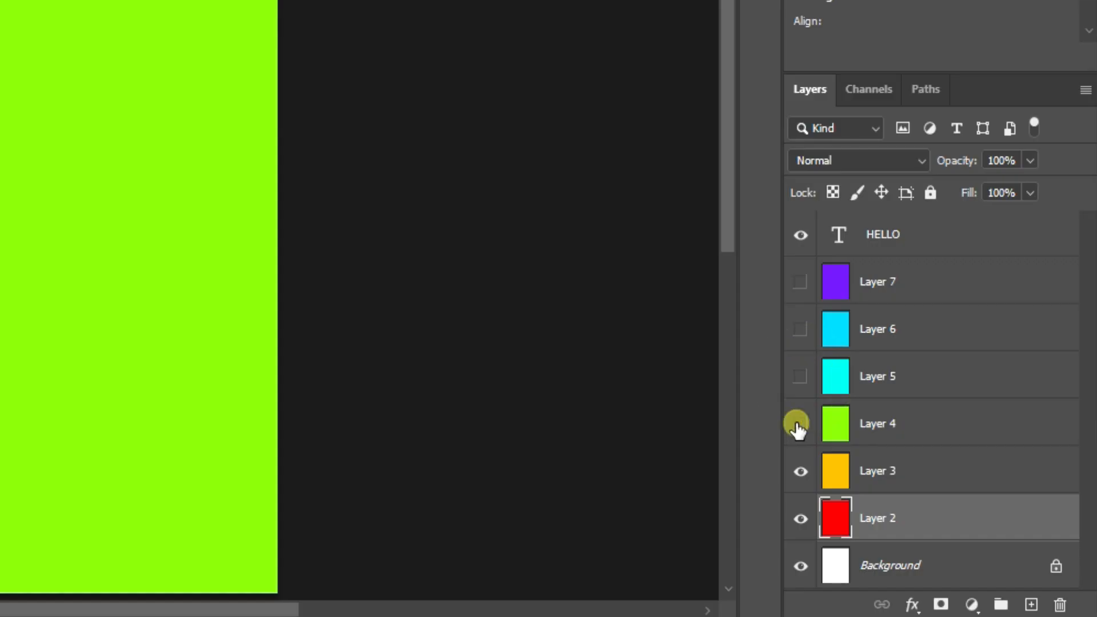
Hide Layers 4, 3 and 2, toggling Layers 4 and 3 back on once to compare the canvas
click(943, 514)
click(942, 515)
click(800, 423)
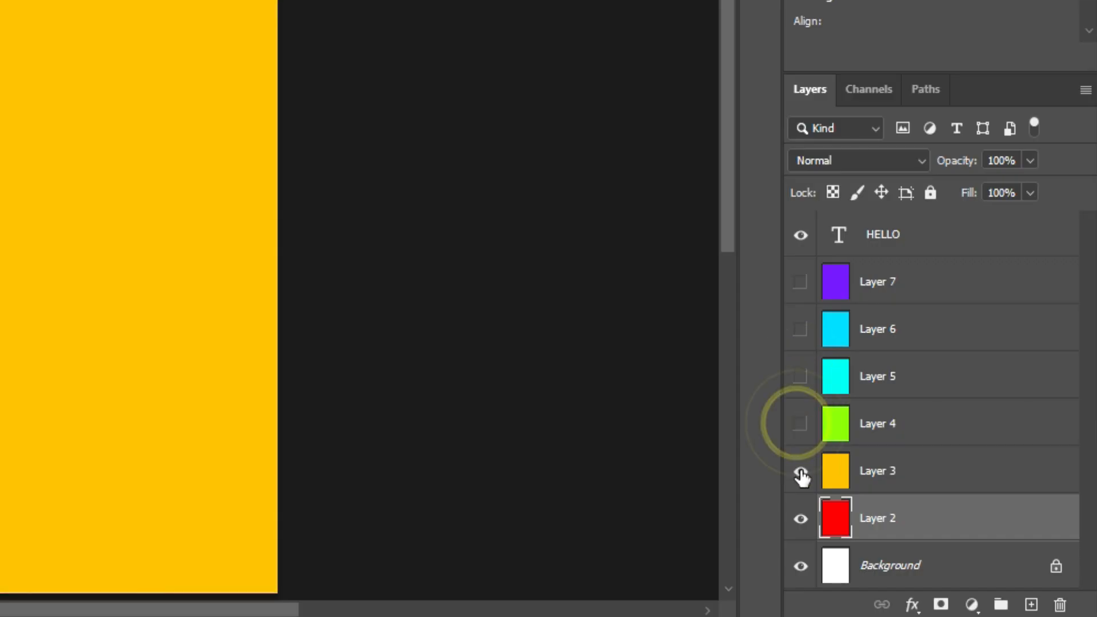
click(800, 470)
click(800, 471)
click(800, 471)
click(800, 518)
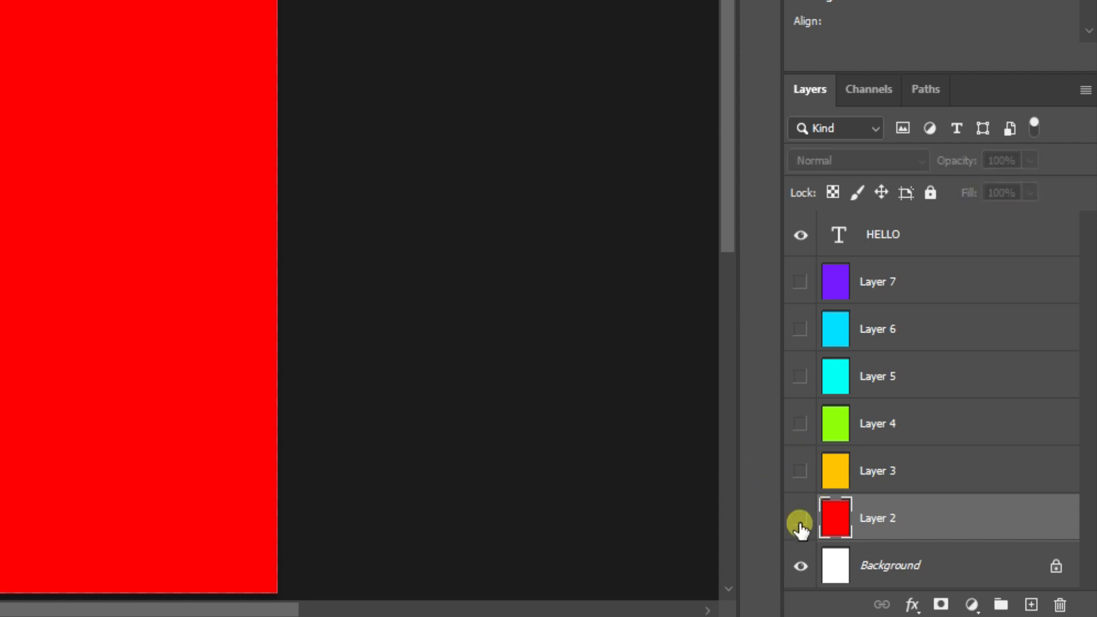
Make Layers 2 through 7 visible again, working upward through the stack
click(800, 518)
click(801, 471)
click(800, 426)
click(800, 376)
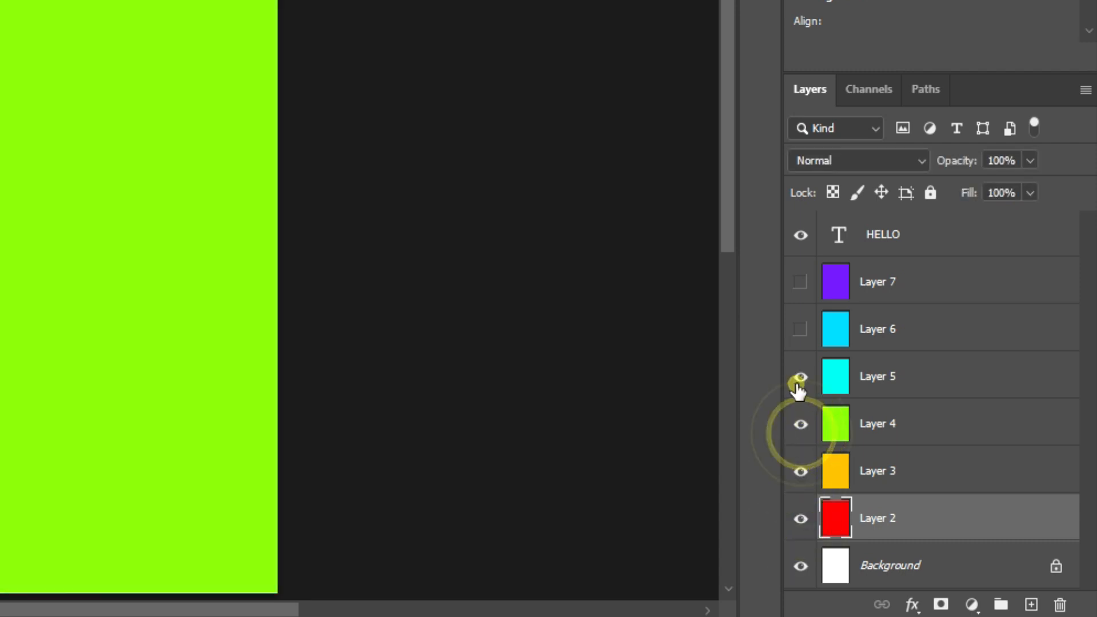
click(800, 329)
click(800, 282)
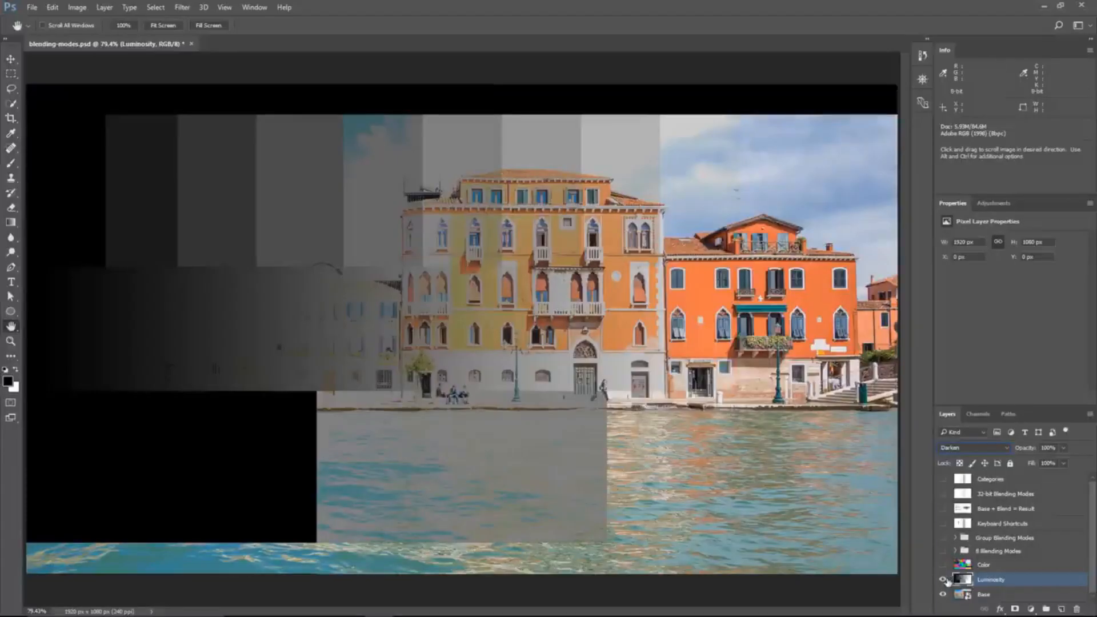
Display the Color layer instead of the Luminosity layer and set the Color layer's blend mode to Darken
click(943, 579)
click(942, 565)
click(964, 564)
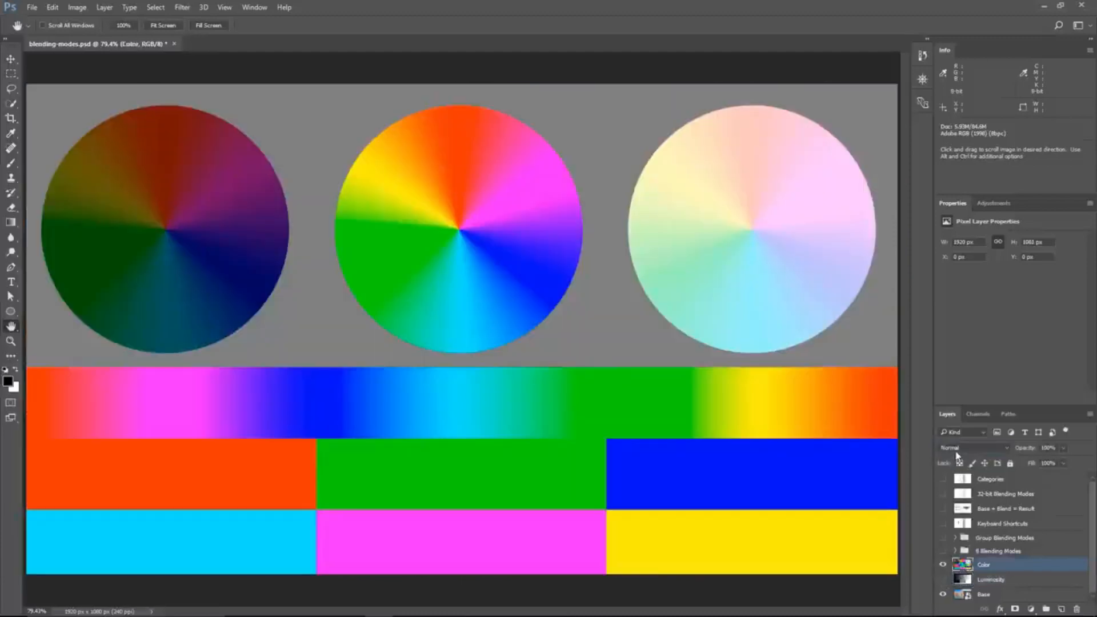
click(958, 450)
click(950, 251)
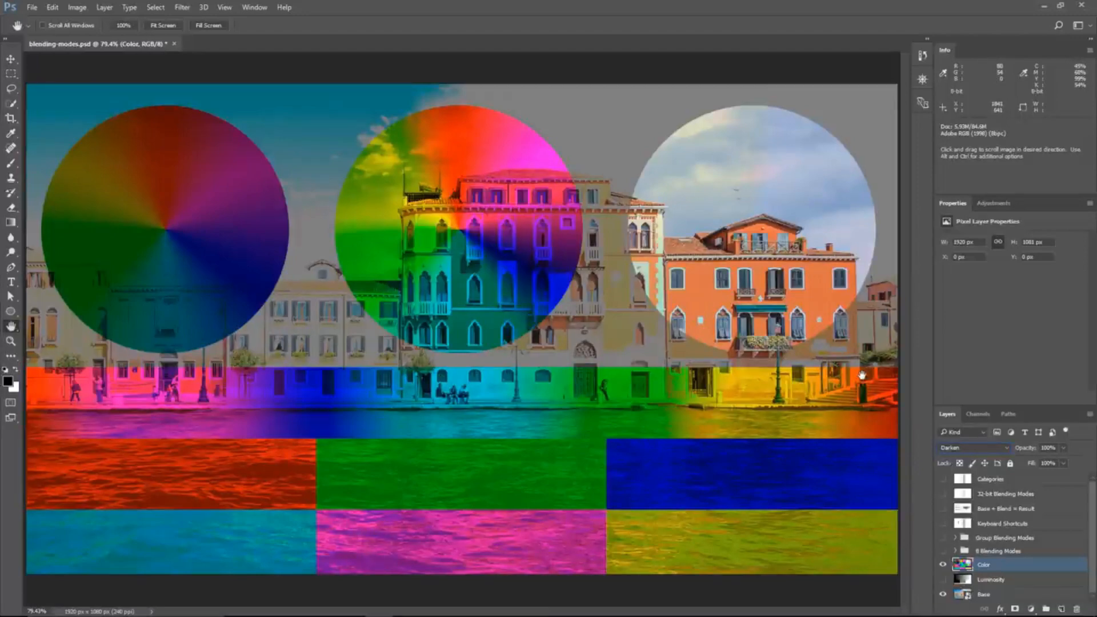
Hide the Color layer, show and select the Luminosity layer, and open its blend mode choices
click(943, 565)
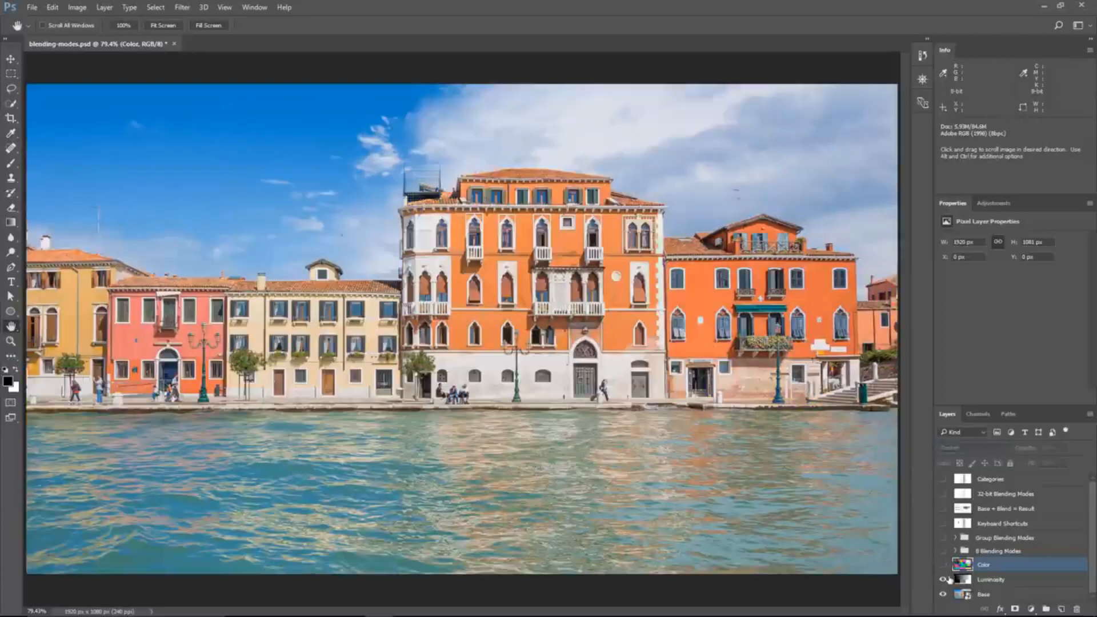
click(942, 579)
click(991, 579)
click(971, 448)
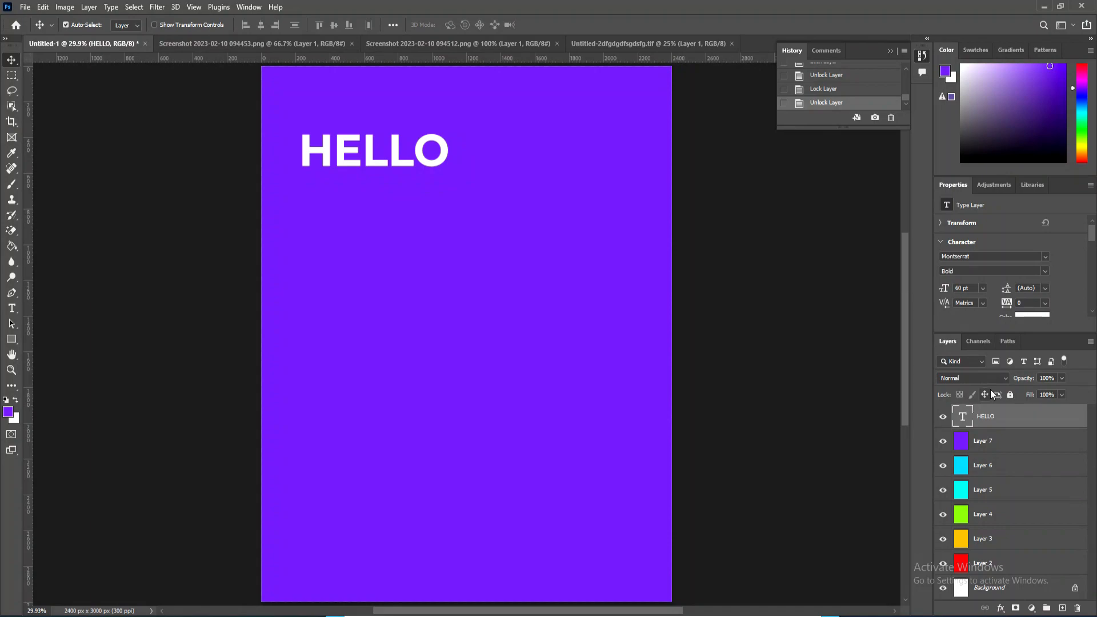
Preview the blend modes on the HELLO text layer without applying one
click(1004, 378)
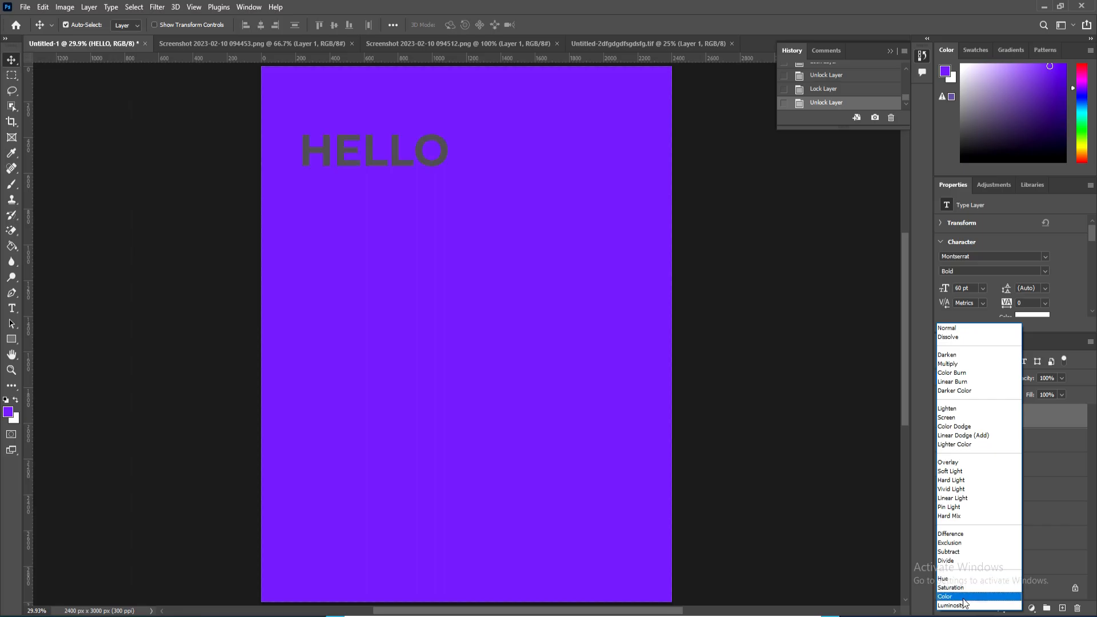
click(917, 347)
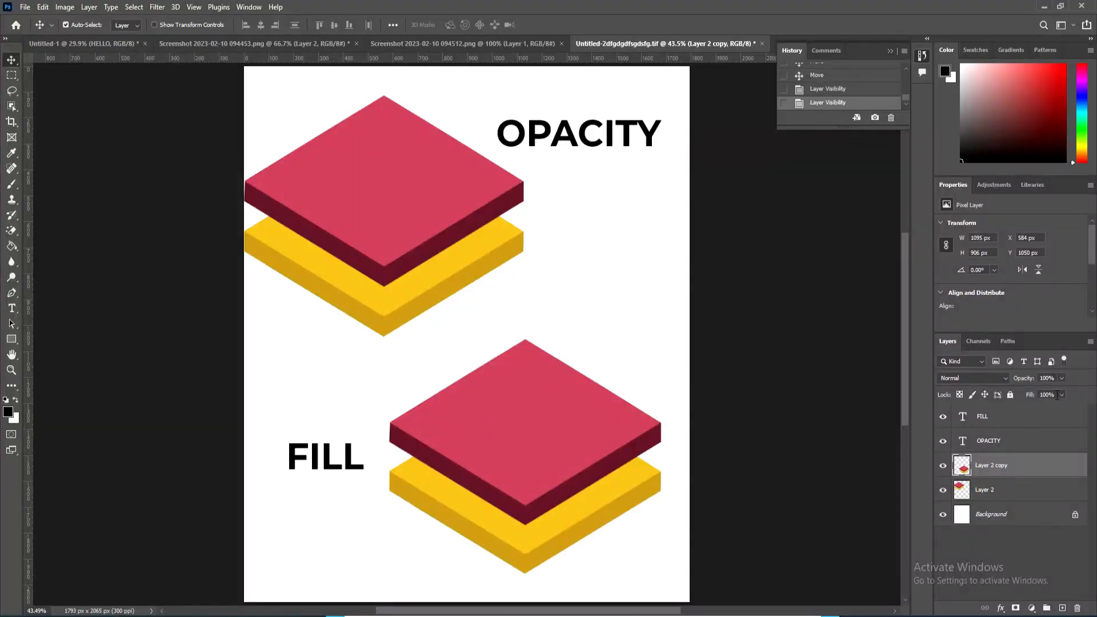
Set the fill of Layer 2 copy to 50%
click(1061, 396)
drag(1050, 409, 1039, 410)
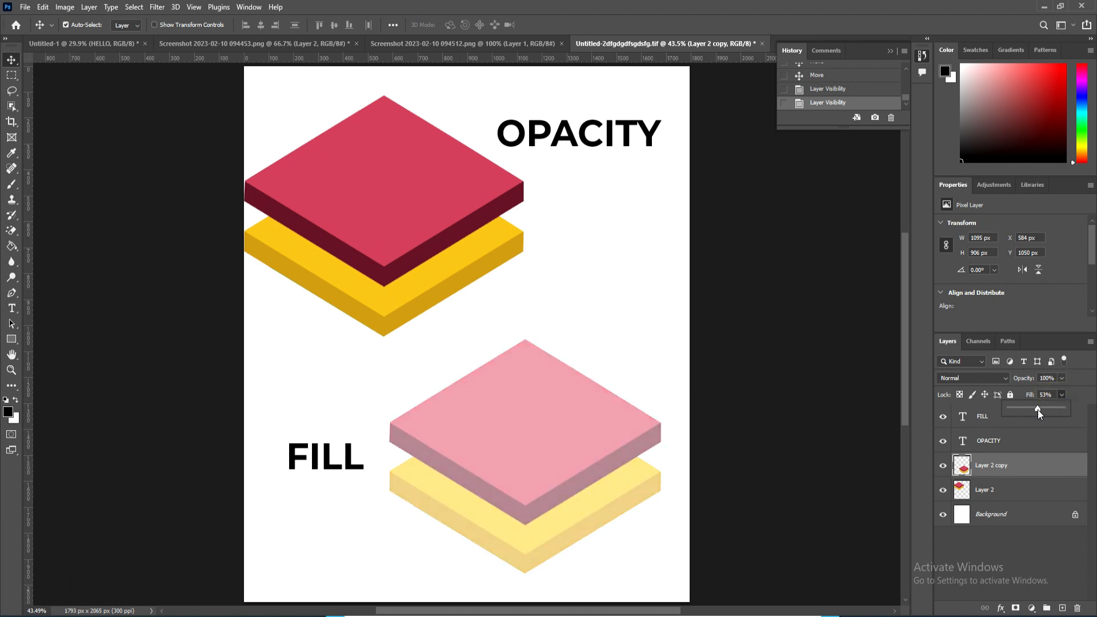
drag(1036, 409, 1036, 410)
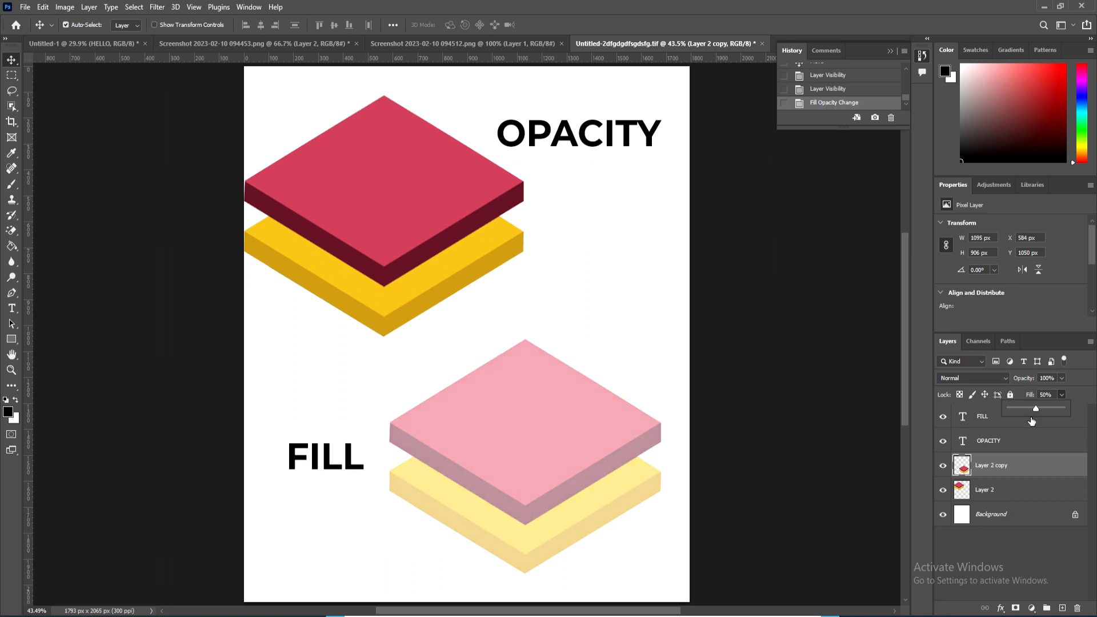
Set both the opacity and the fill of Layer 2 to 50%
click(998, 495)
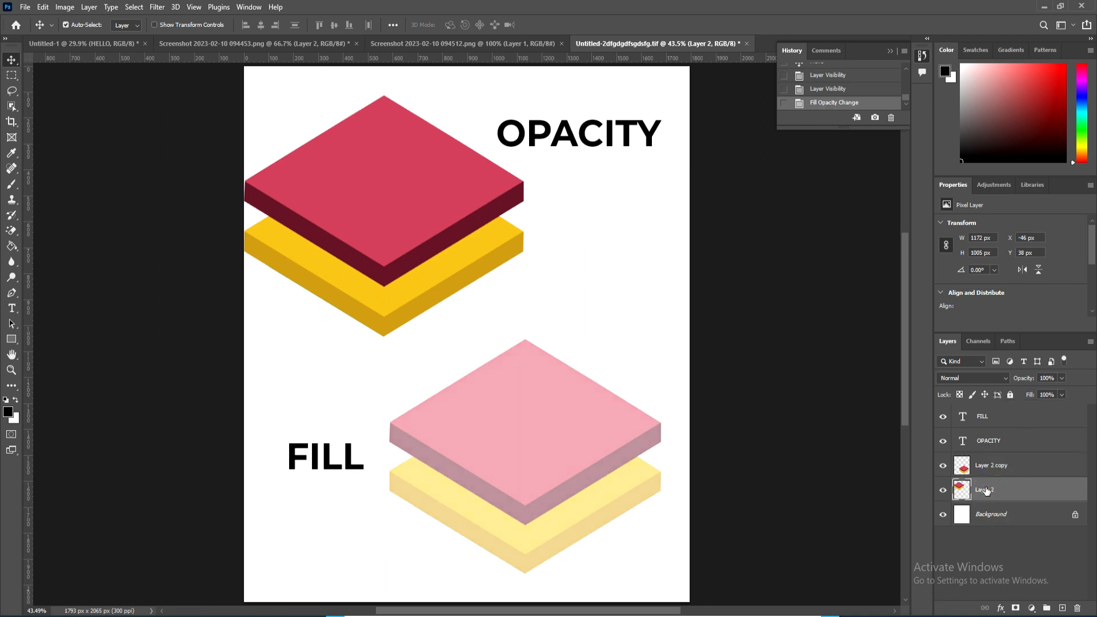
click(1062, 378)
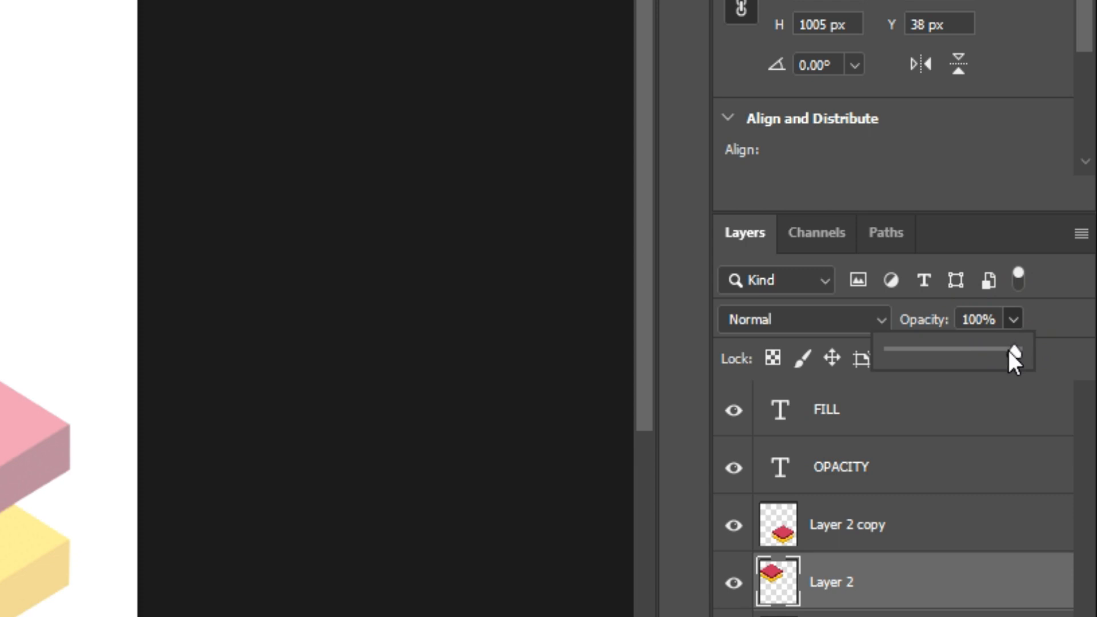
drag(1009, 351, 999, 350)
drag(960, 352, 953, 355)
click(1067, 310)
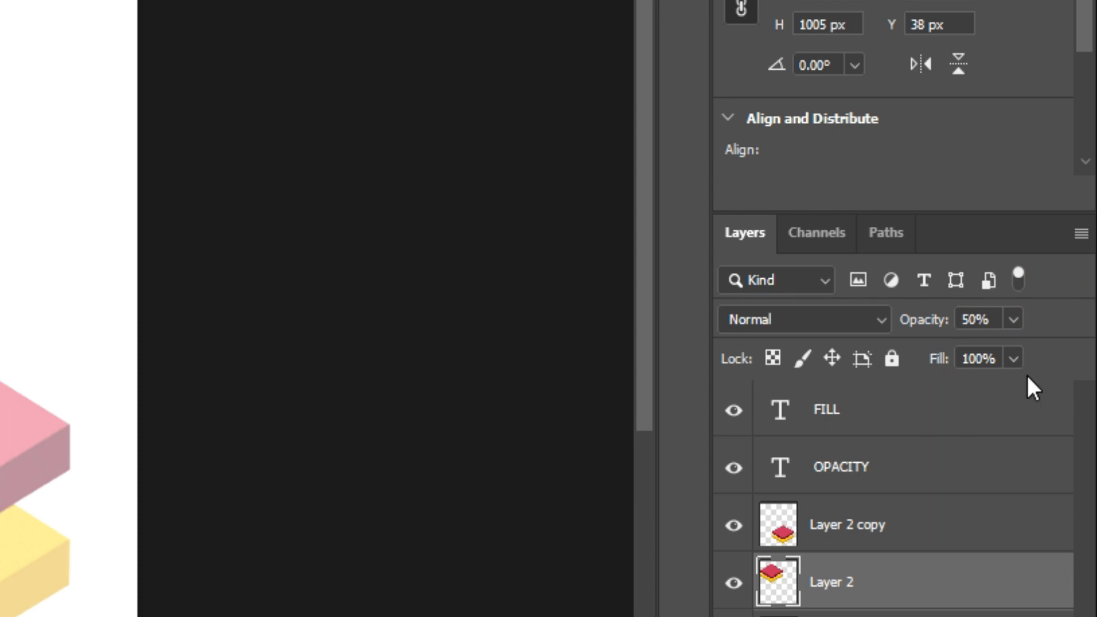
click(1010, 357)
drag(1014, 391, 936, 396)
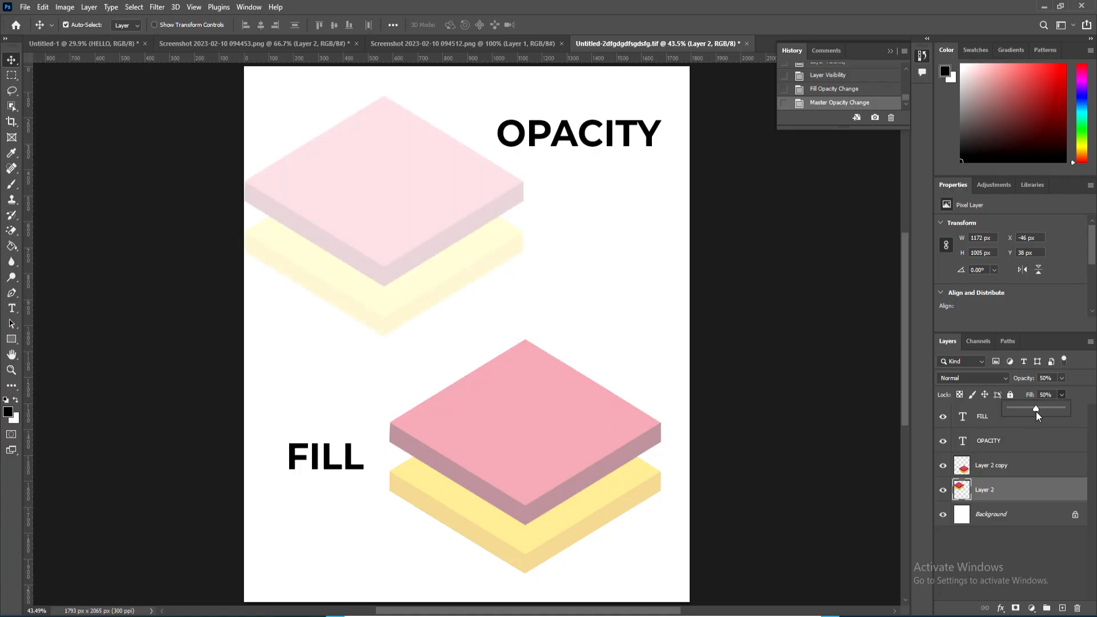
Restore the fill and opacity of Layer 2 to 100%, and select Layer 2 copy
drag(1036, 410, 1071, 416)
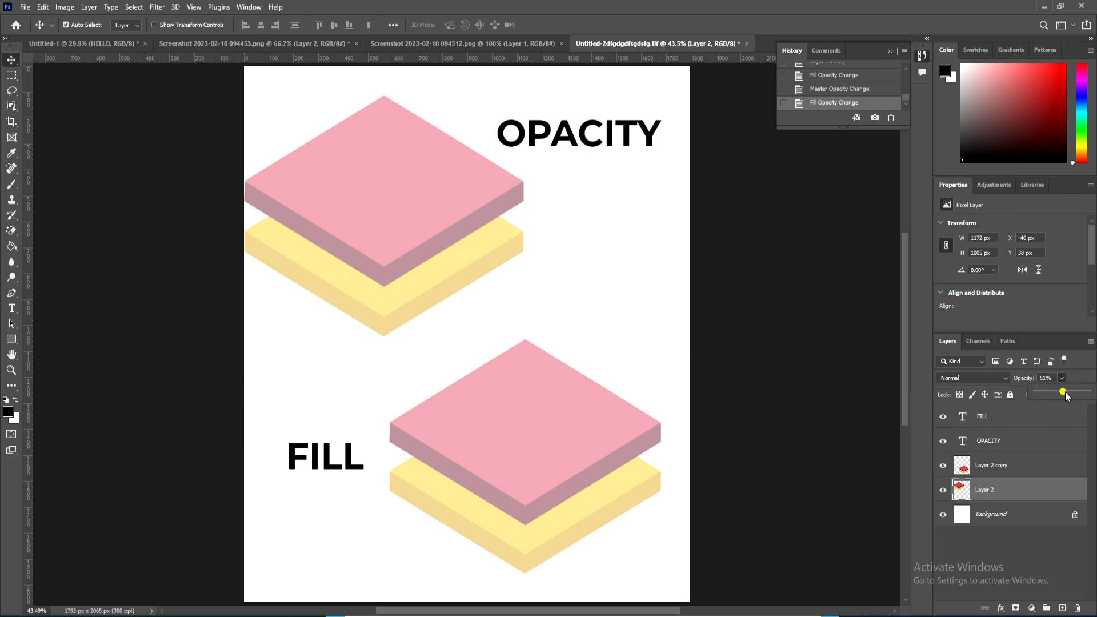
click(1062, 378)
drag(1060, 392, 1087, 392)
click(991, 465)
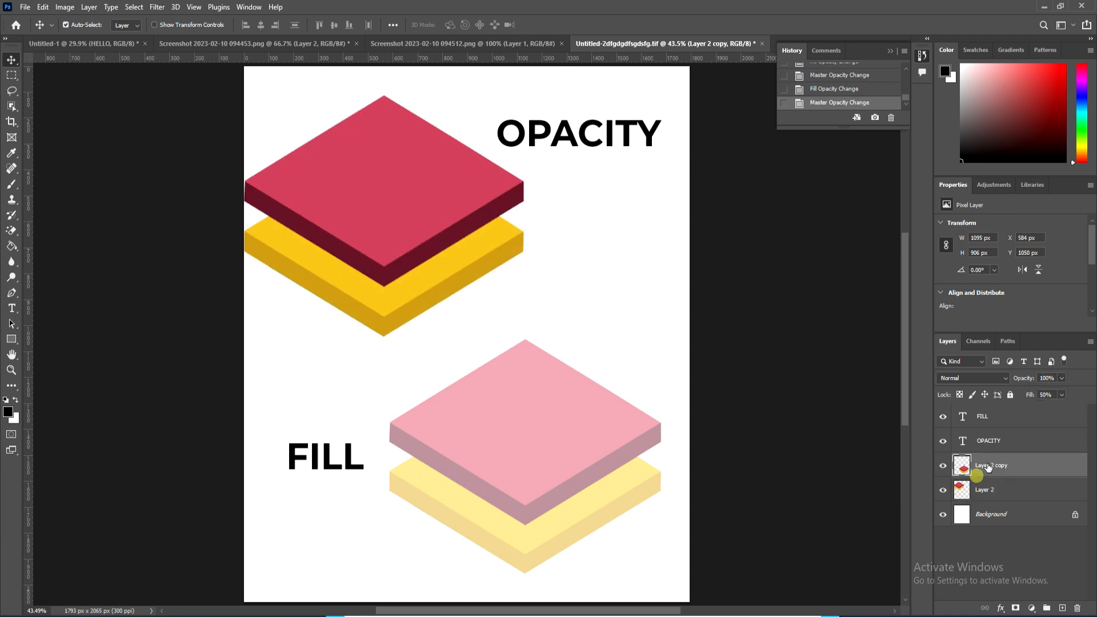
Set the fill of Layer 2 copy to 100%, and toggle the OPACITY text layer's visibility off and on
click(1061, 394)
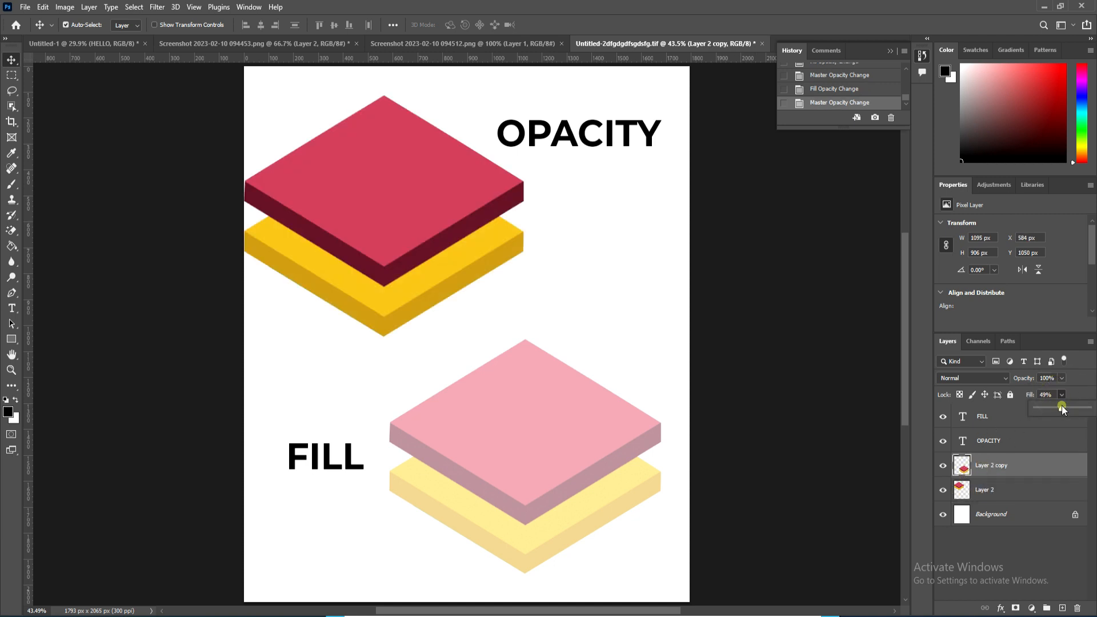
drag(1062, 406, 1090, 404)
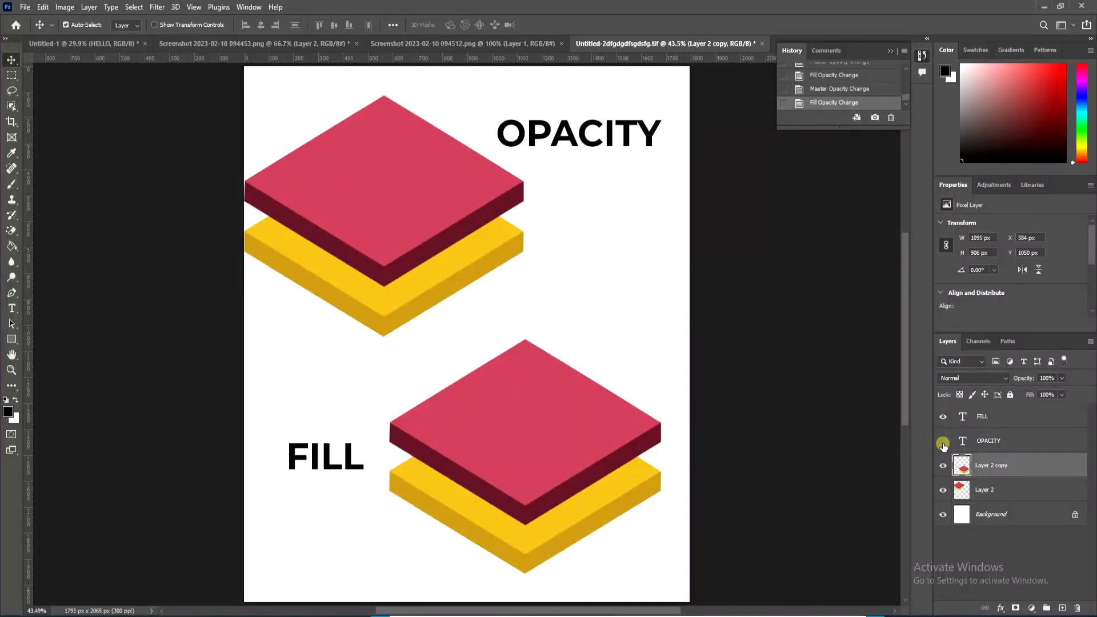
click(943, 443)
click(942, 442)
Fully lock the OPACITY, FILL, Layer 2 copy and Layer 2 layers one after another
click(1016, 439)
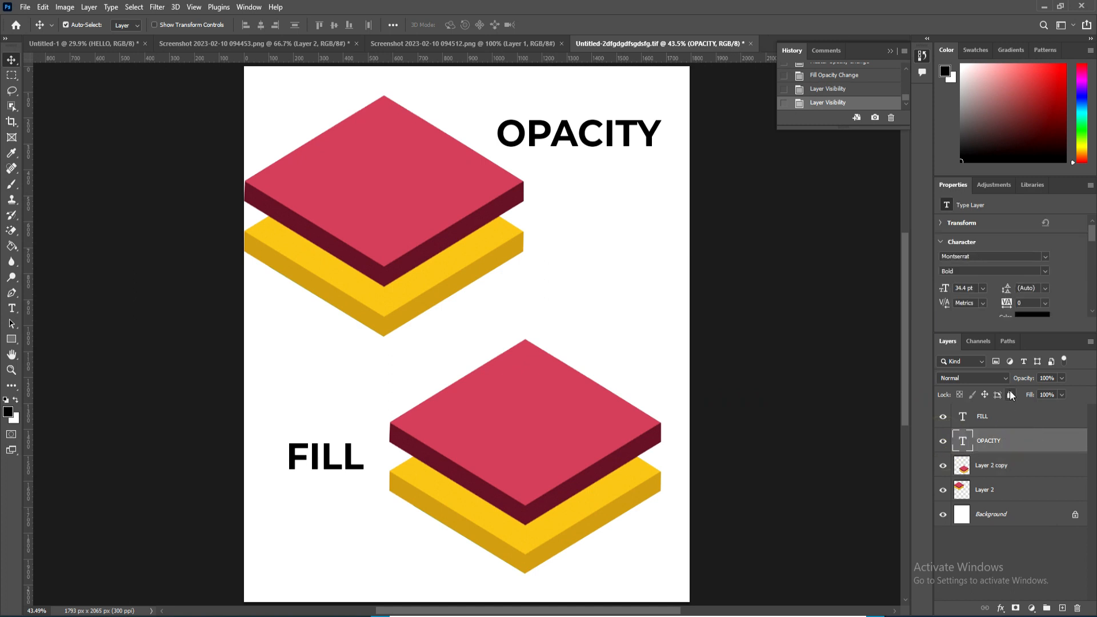
click(1010, 395)
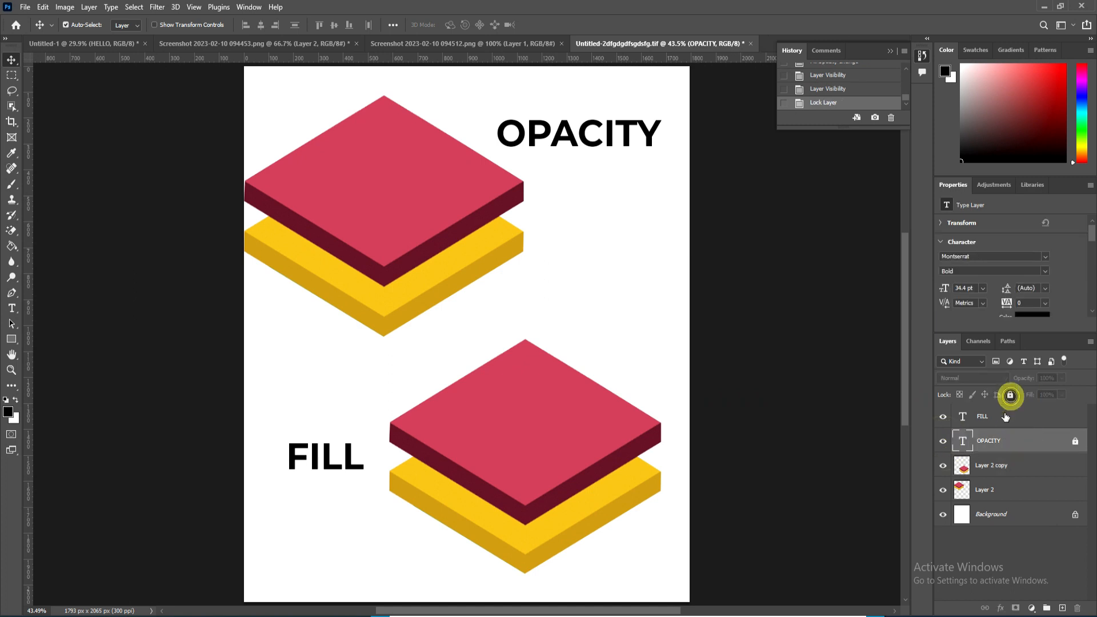
click(1011, 410)
click(1010, 394)
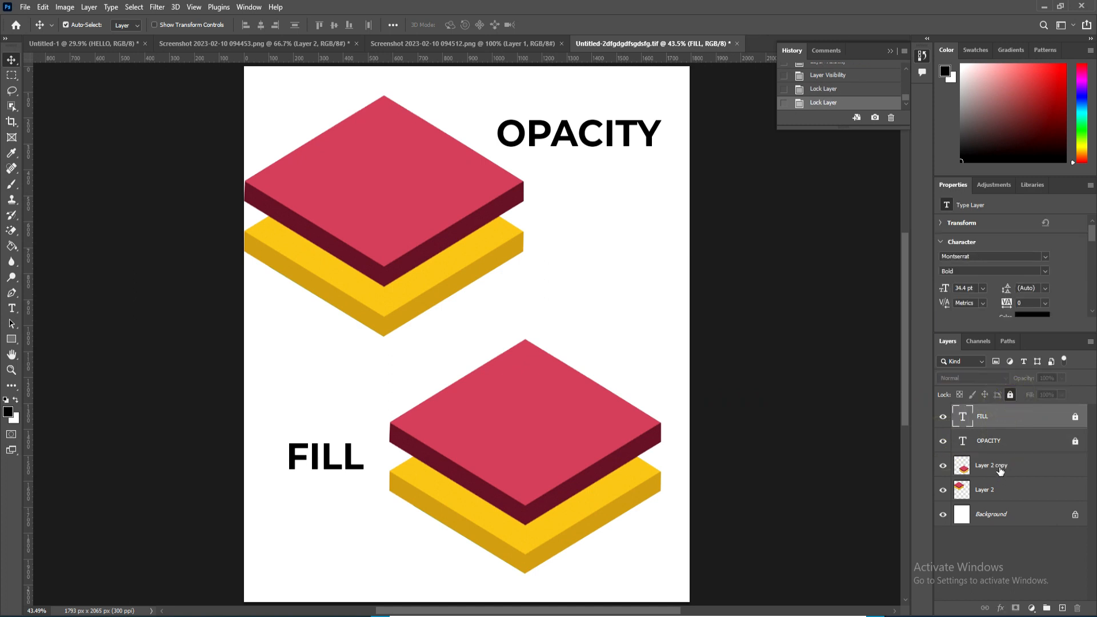
click(1000, 465)
click(1010, 395)
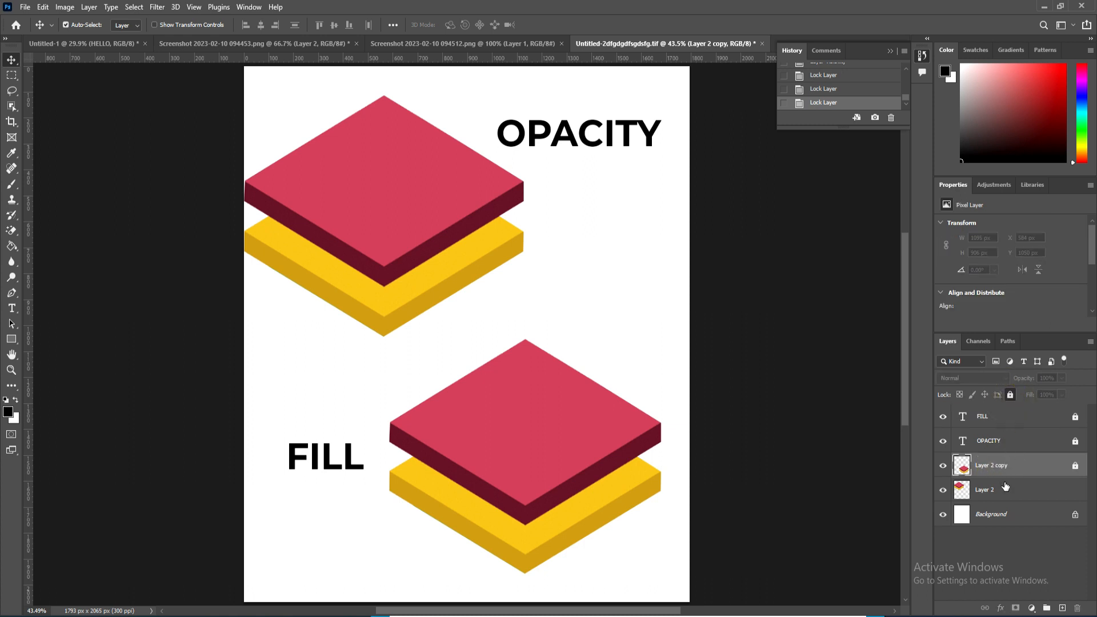
click(1004, 488)
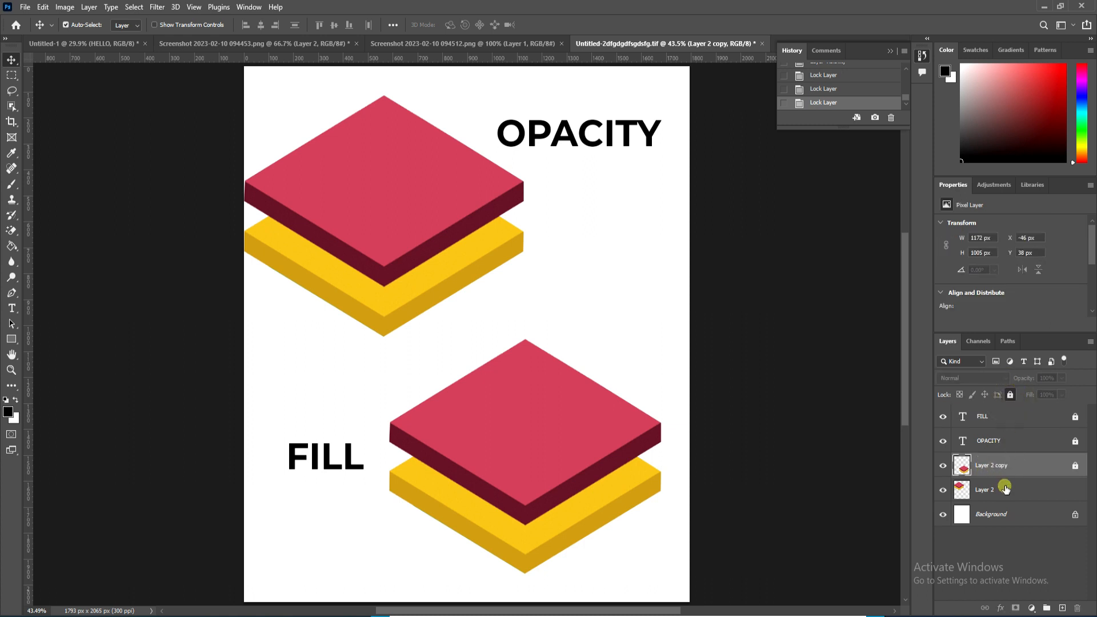
click(1009, 396)
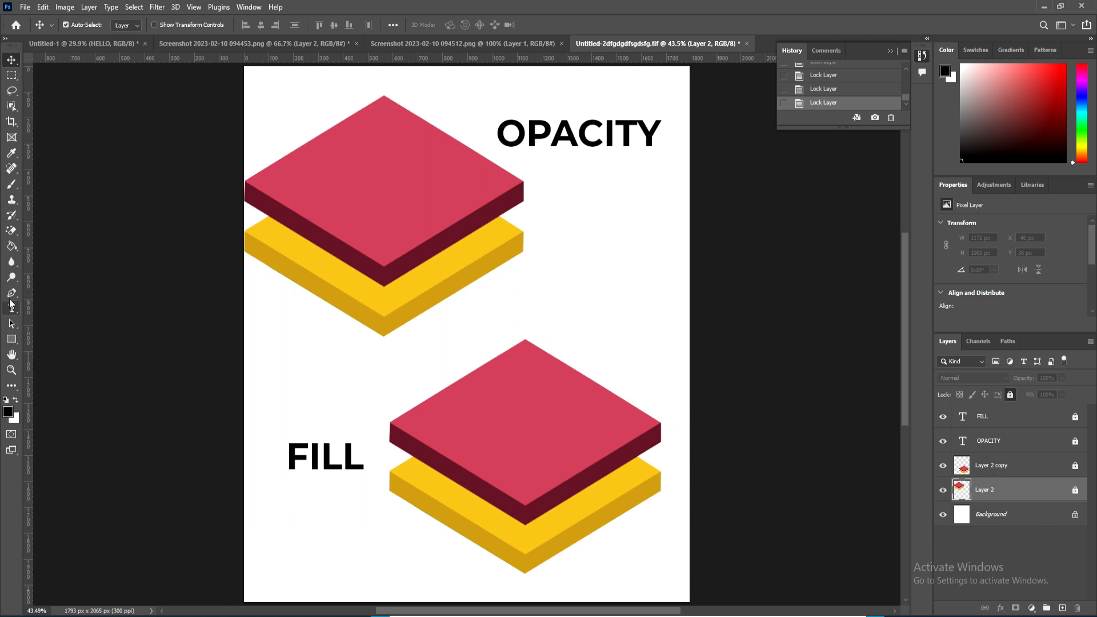
Activate the Paint Bucket tool and set the foreground color to green #16bc4d
click(11, 246)
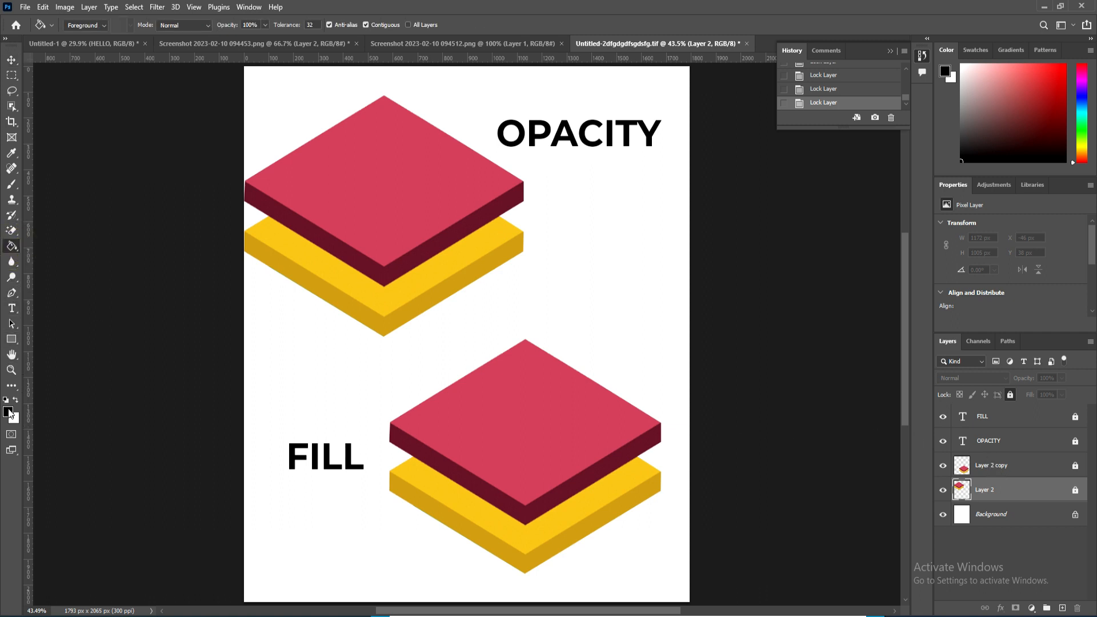
click(8, 411)
click(549, 209)
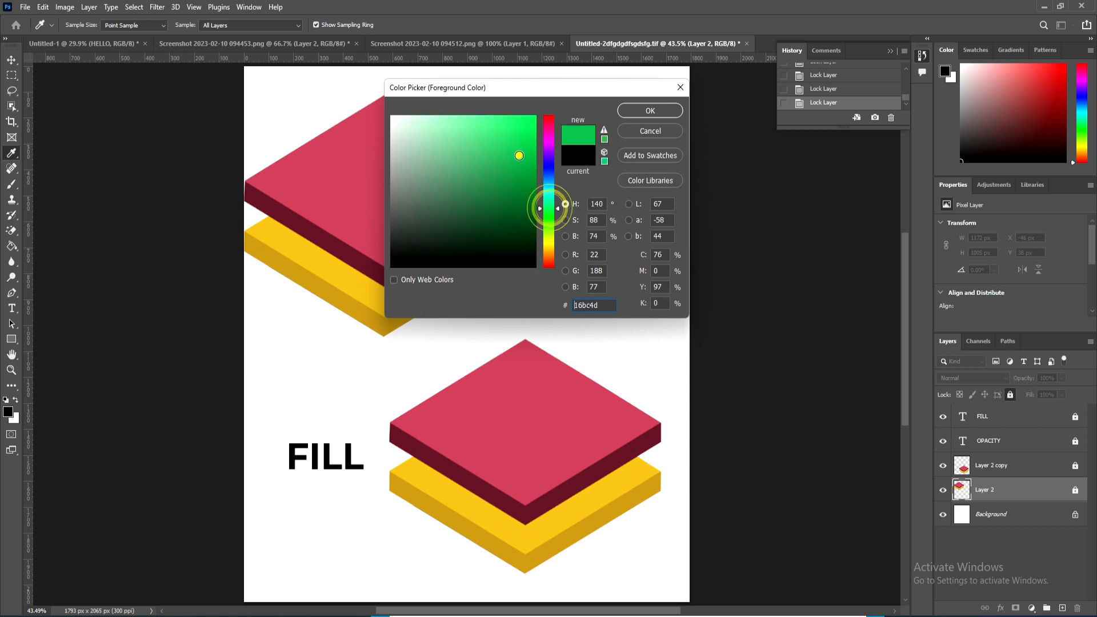
click(517, 153)
click(649, 110)
Try to fill the upper stack's red face on the locked Layer 2 with green
click(427, 184)
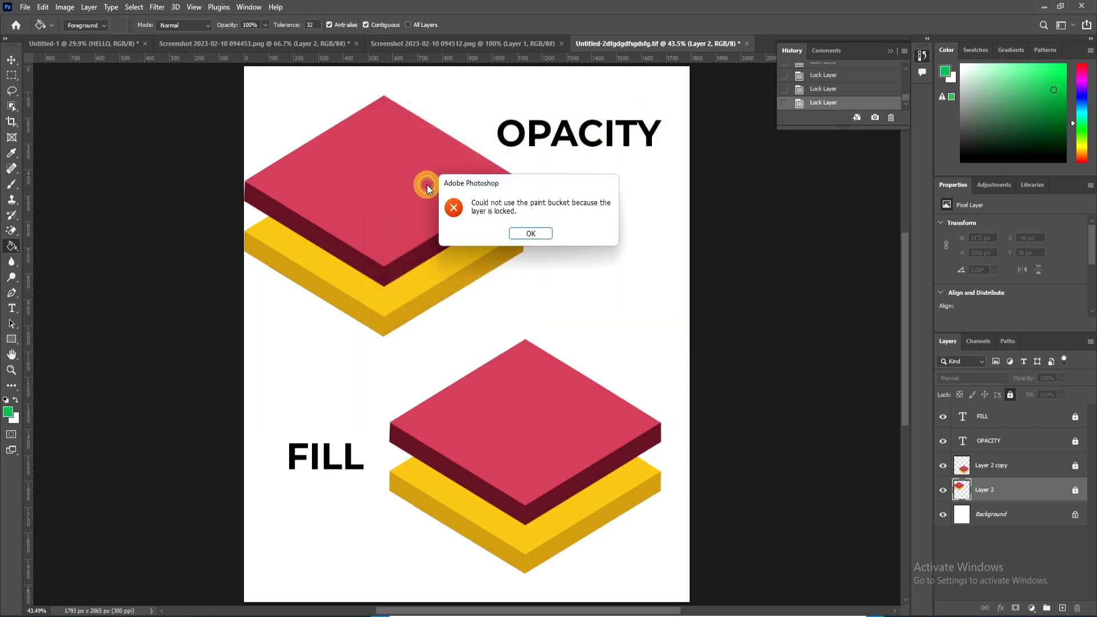
click(528, 232)
click(417, 216)
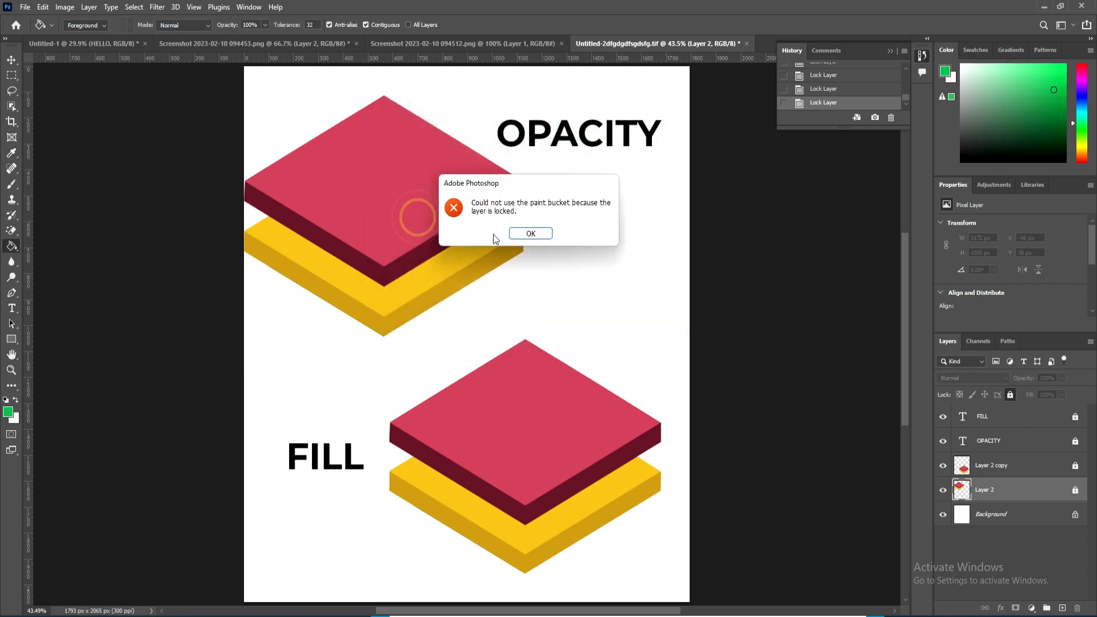
click(525, 233)
Try to edit the FILL text on its locked layer with the Type tool
click(979, 417)
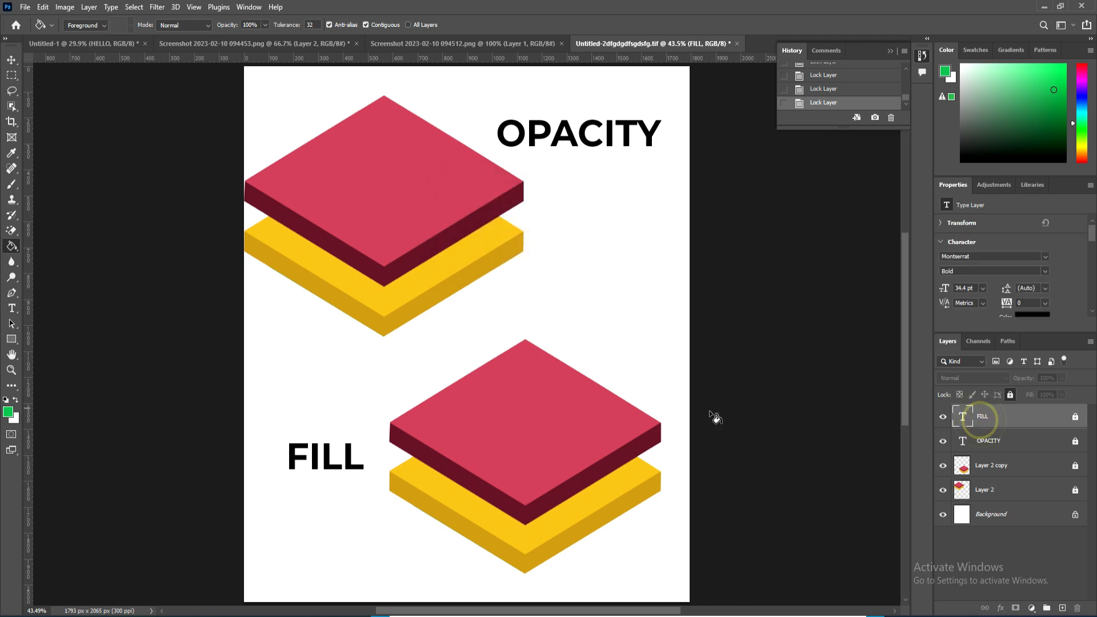
click(11, 308)
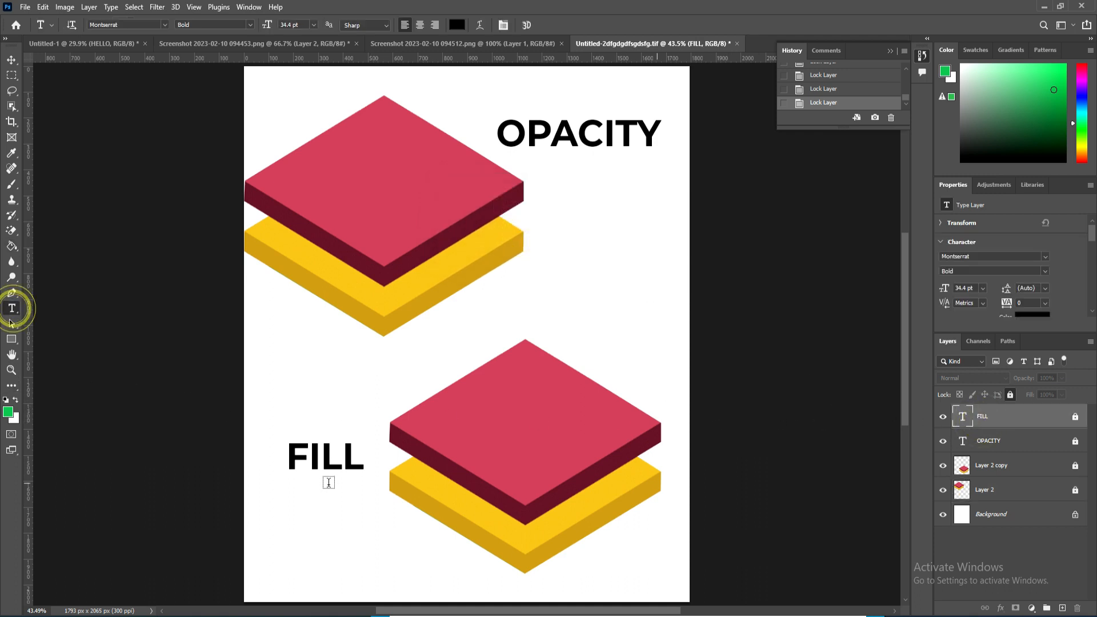
click(314, 468)
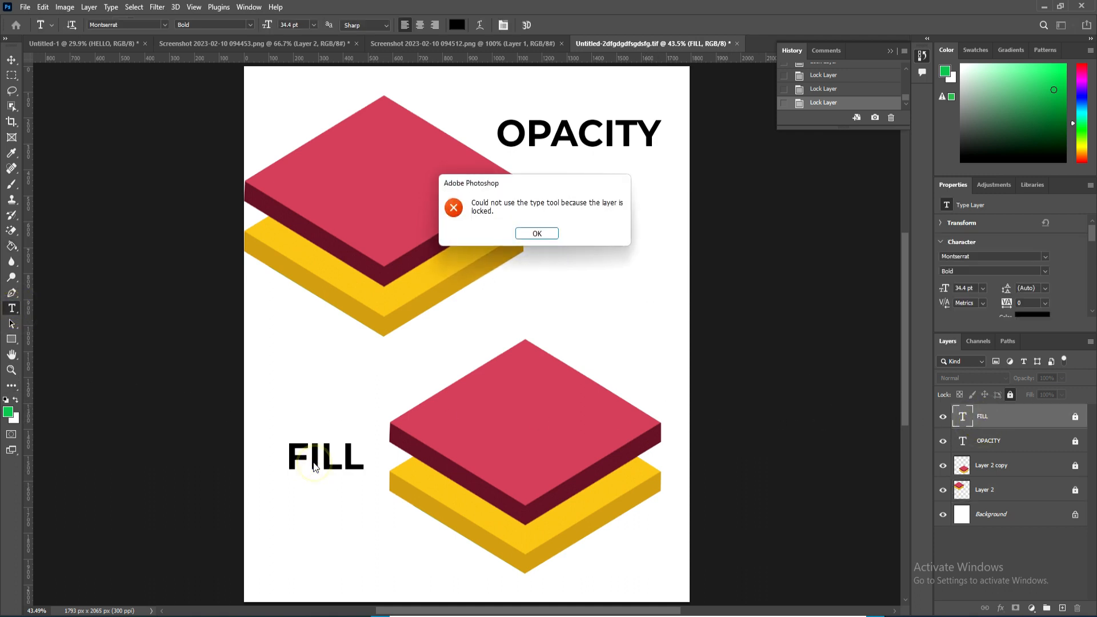
click(541, 239)
click(328, 454)
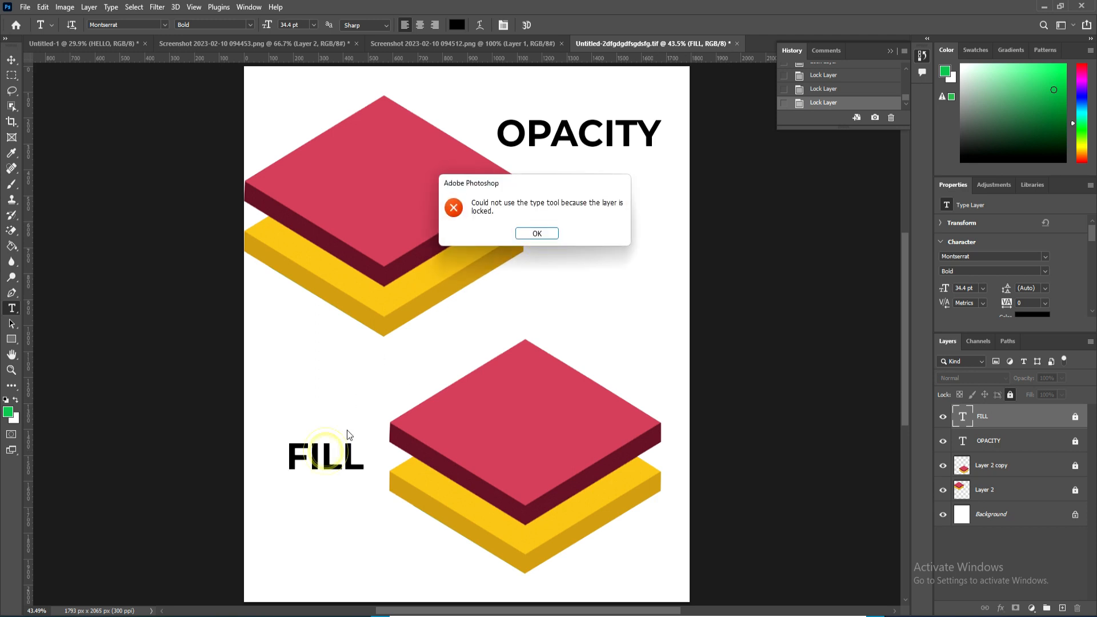
click(536, 235)
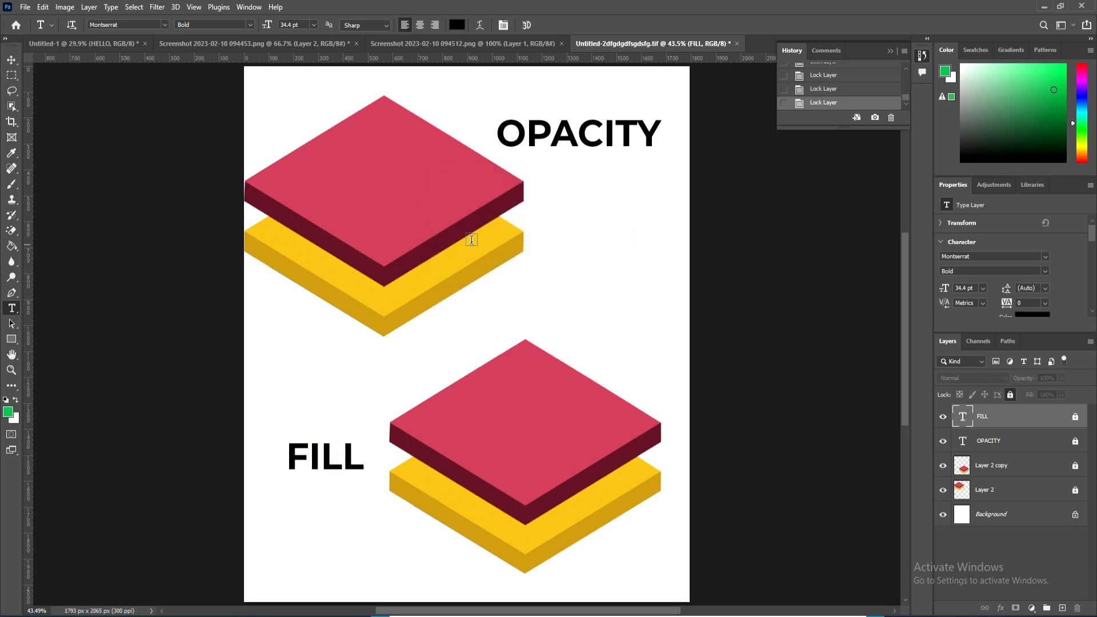
Switch to the Move tool and examine which layer commands are available for the locked Layer 2
right_click(982, 421)
click(405, 268)
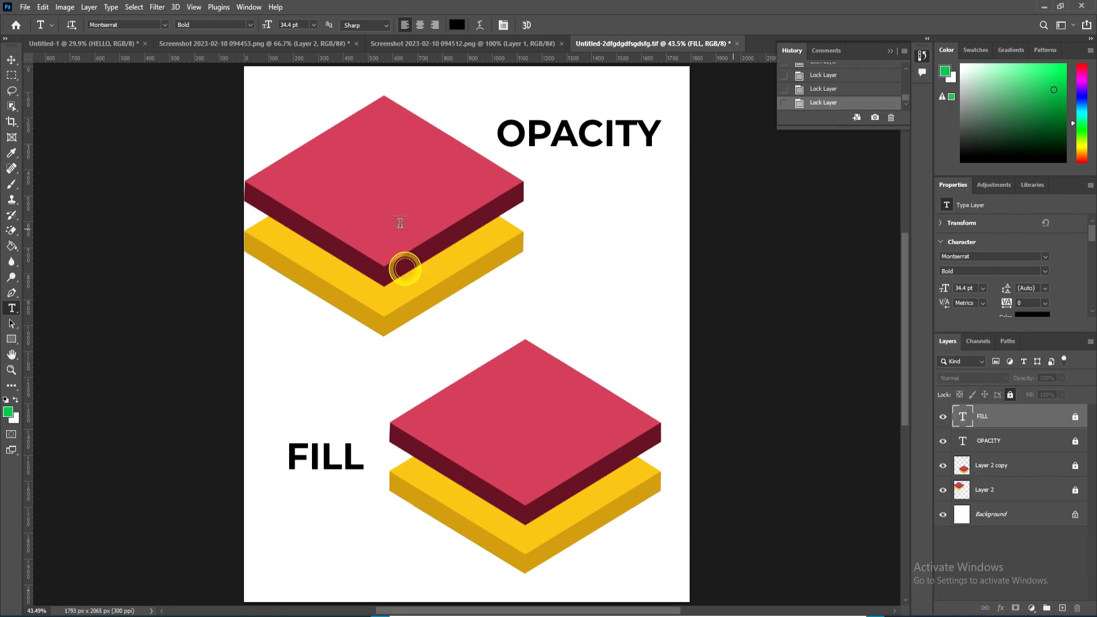
key(v)
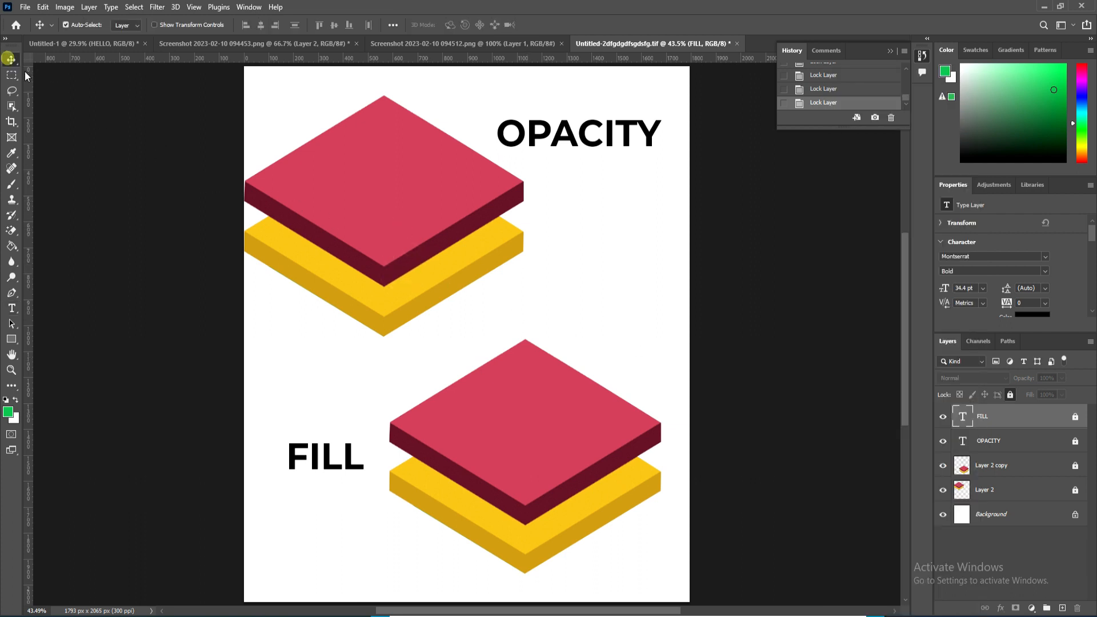
right_click(362, 202)
click(370, 210)
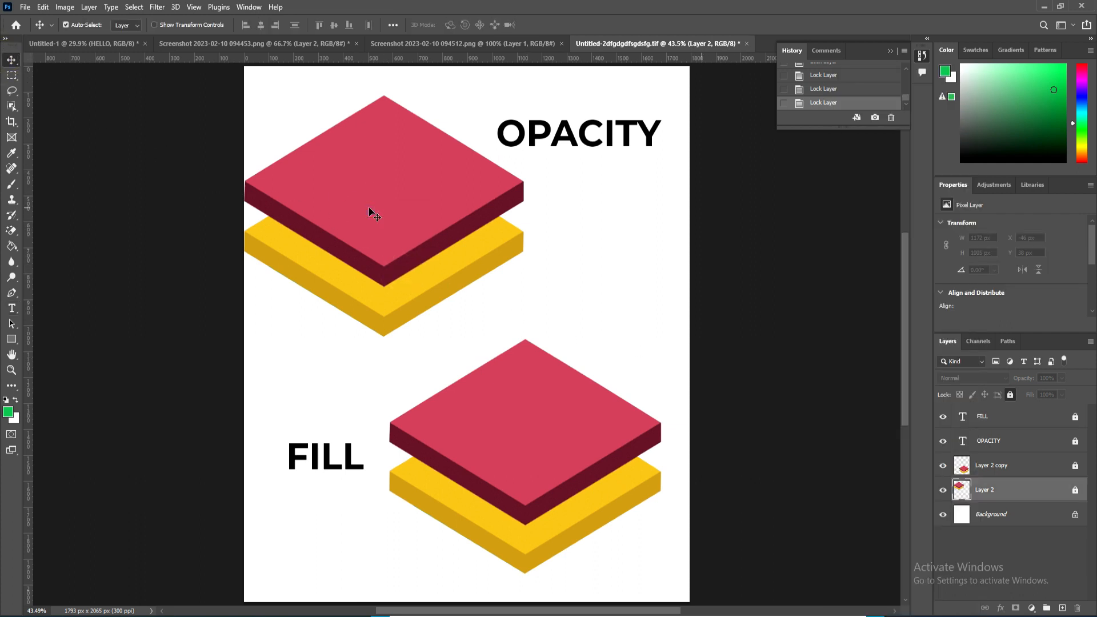
right_click(369, 208)
click(381, 213)
right_click(980, 491)
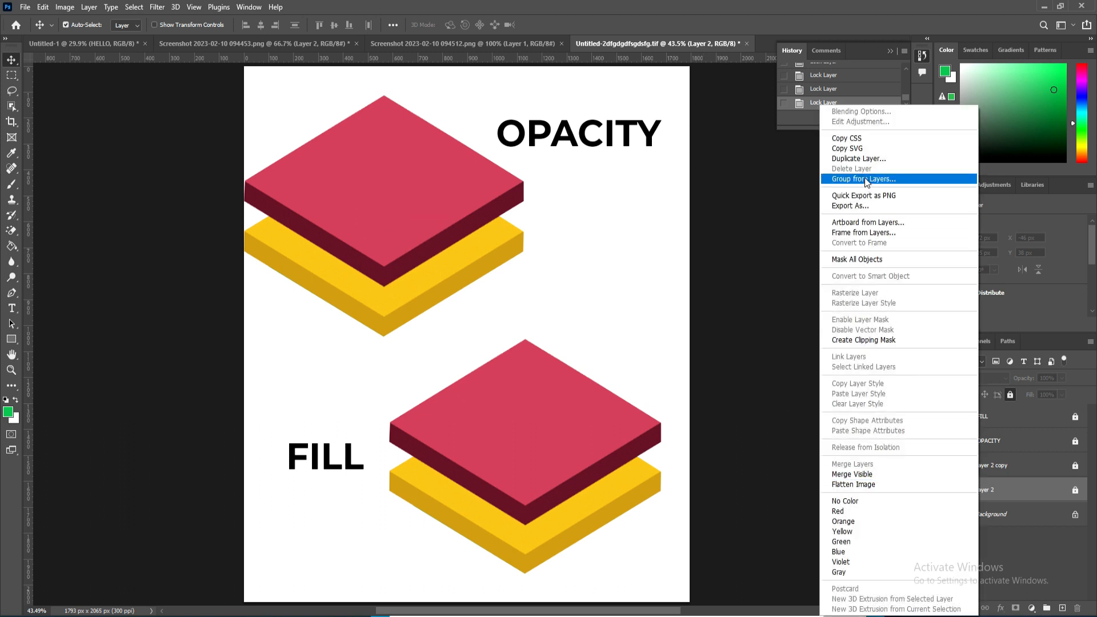
click(775, 500)
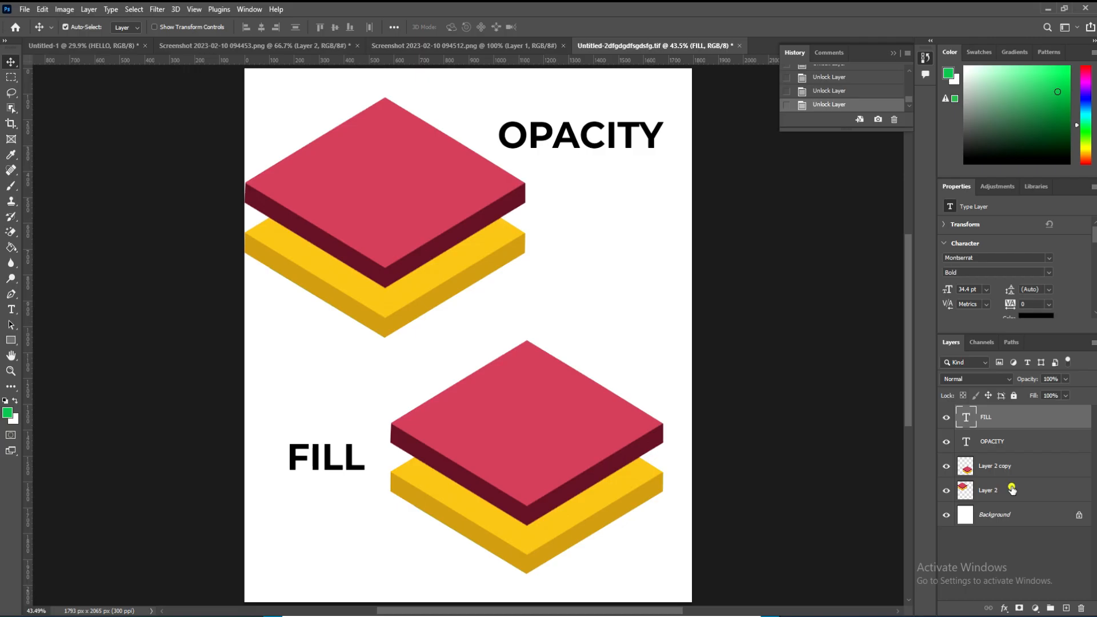
Link the Layer 2, Layer 2 copy, OPACITY and FILL layers together
click(1012, 487)
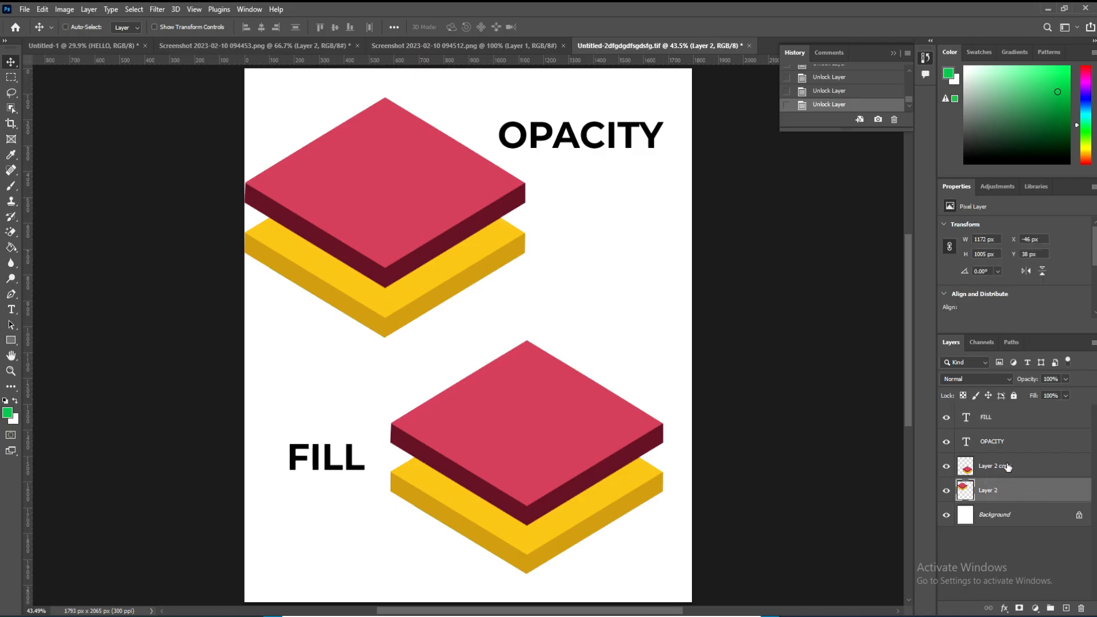
ctrl+click(1007, 467)
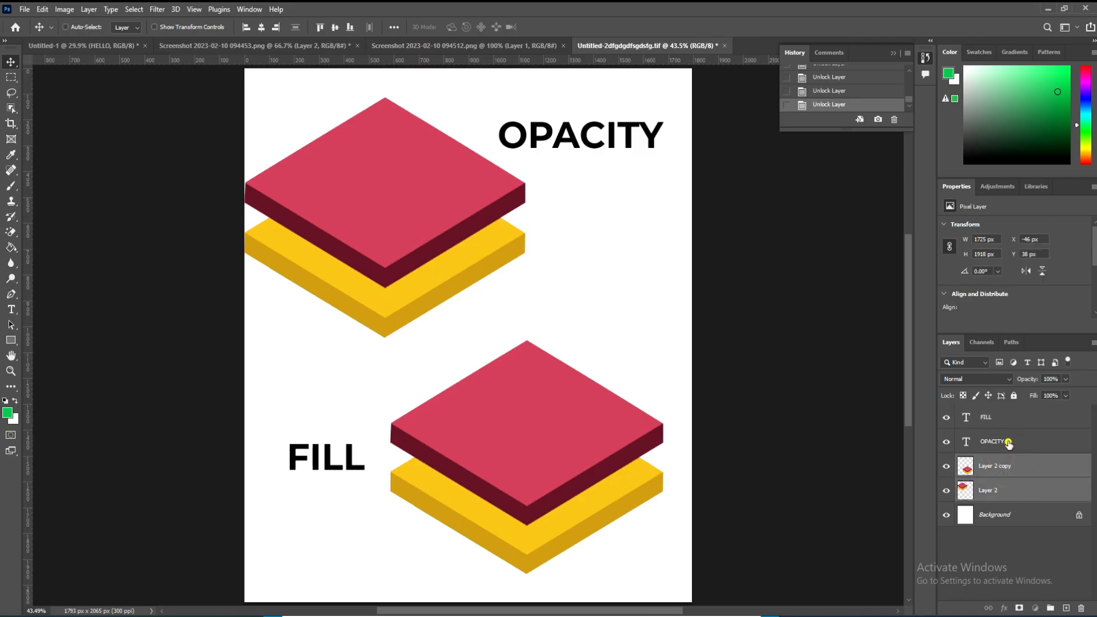
ctrl+click(1008, 443)
ctrl+click(1010, 424)
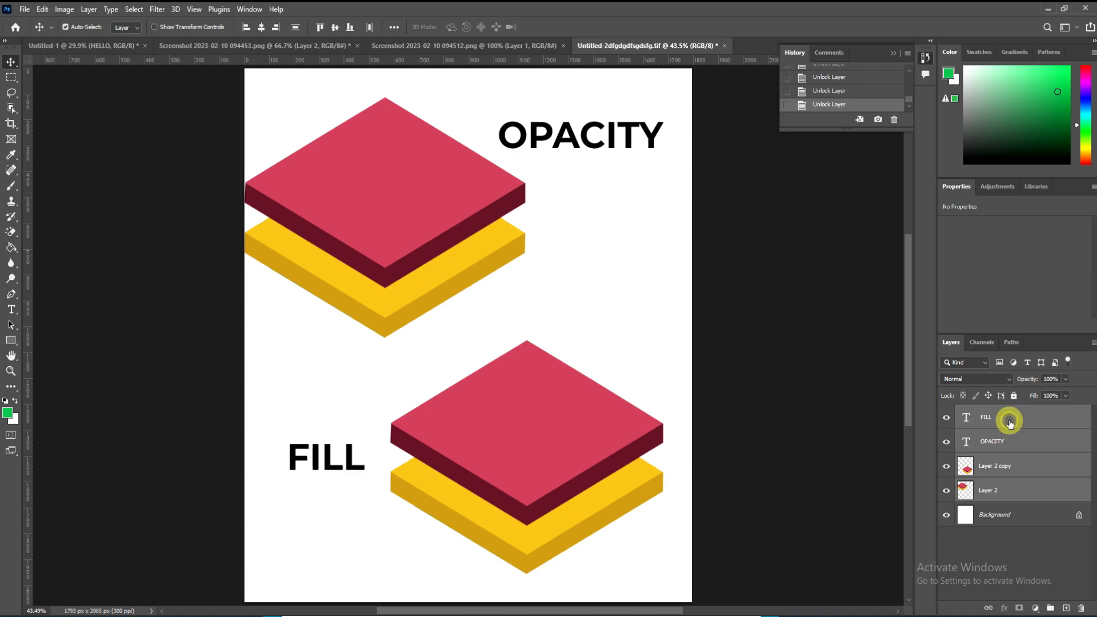
right_click(1009, 419)
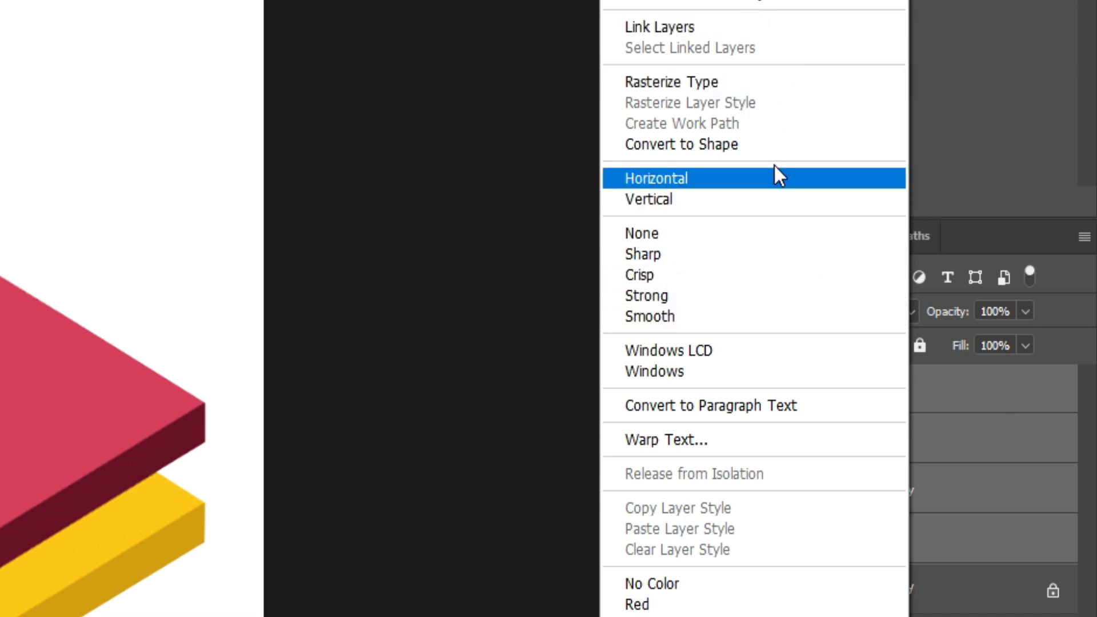
click(751, 25)
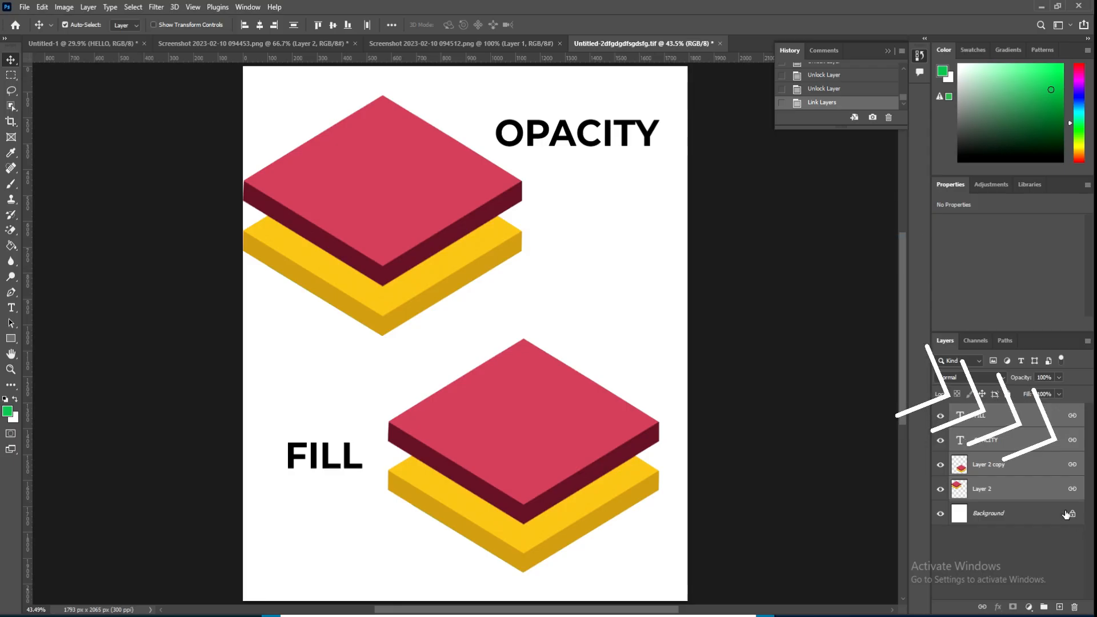
Test moving the linked layers together, and unlink the FILL, OPACITY, Layer 2 copy and Layer 2 layers
mouse_move(564, 414)
mouse_down()
mouse_move(562, 405)
mouse_move(581, 423)
mouse_move(564, 477)
mouse_move(587, 448)
mouse_move(561, 450)
mouse_move(588, 434)
mouse_move(579, 423)
mouse_up()
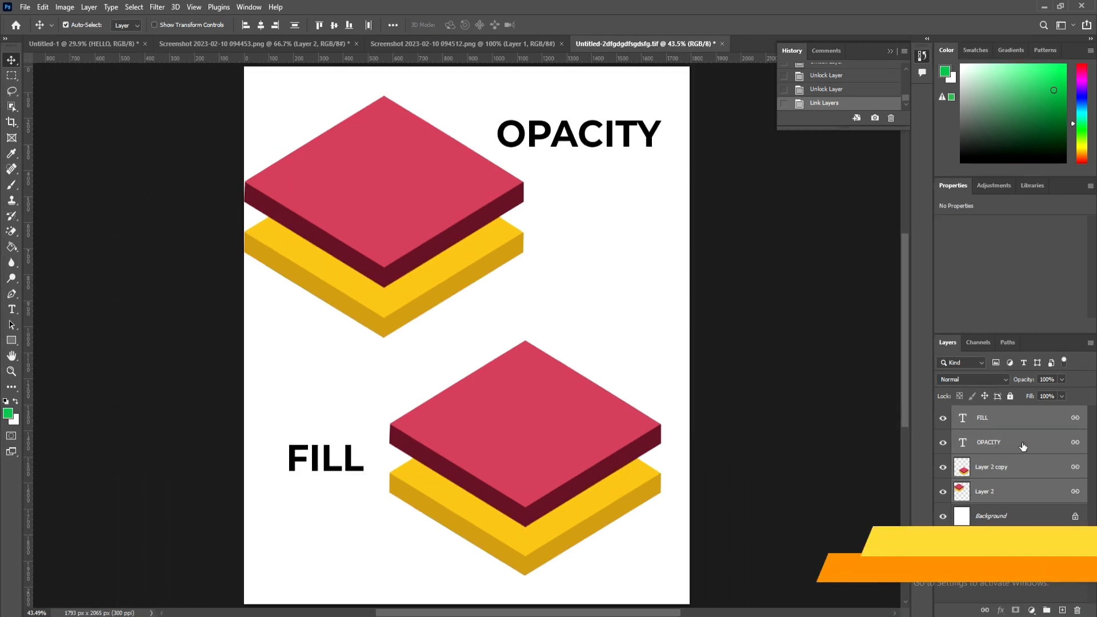
right_click(1021, 442)
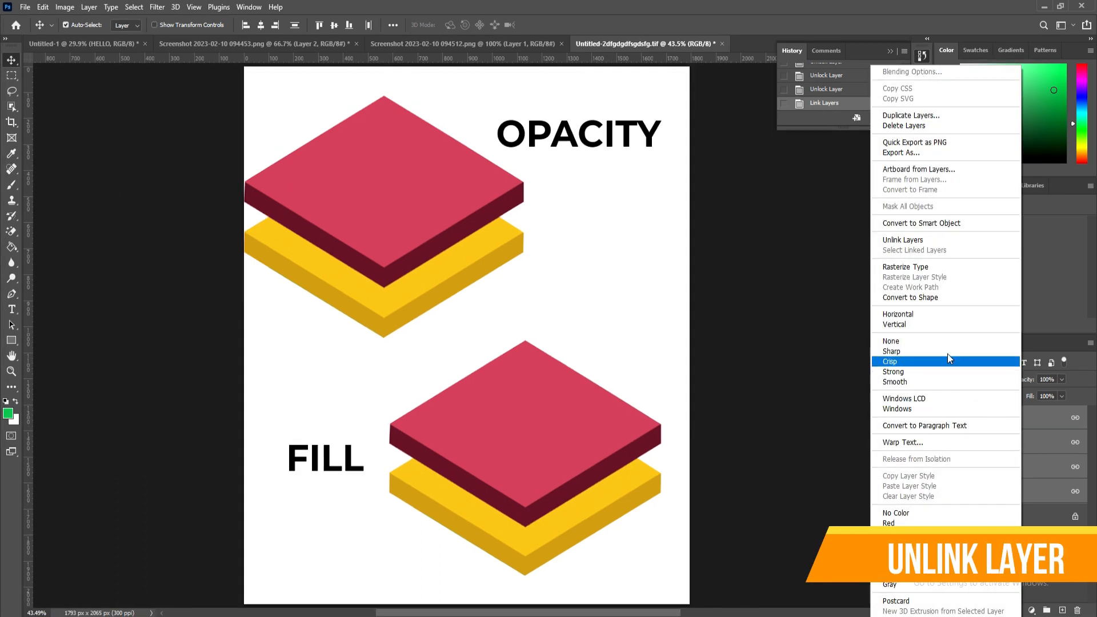
click(920, 242)
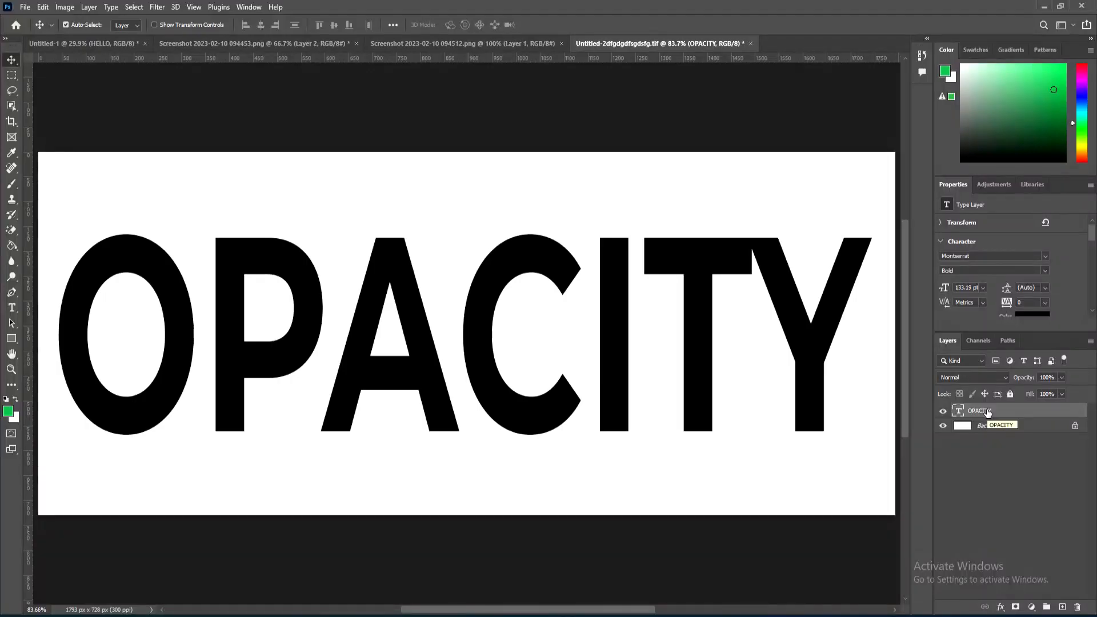
Add a Stroke effect to the OPACITY text layer
click(1000, 607)
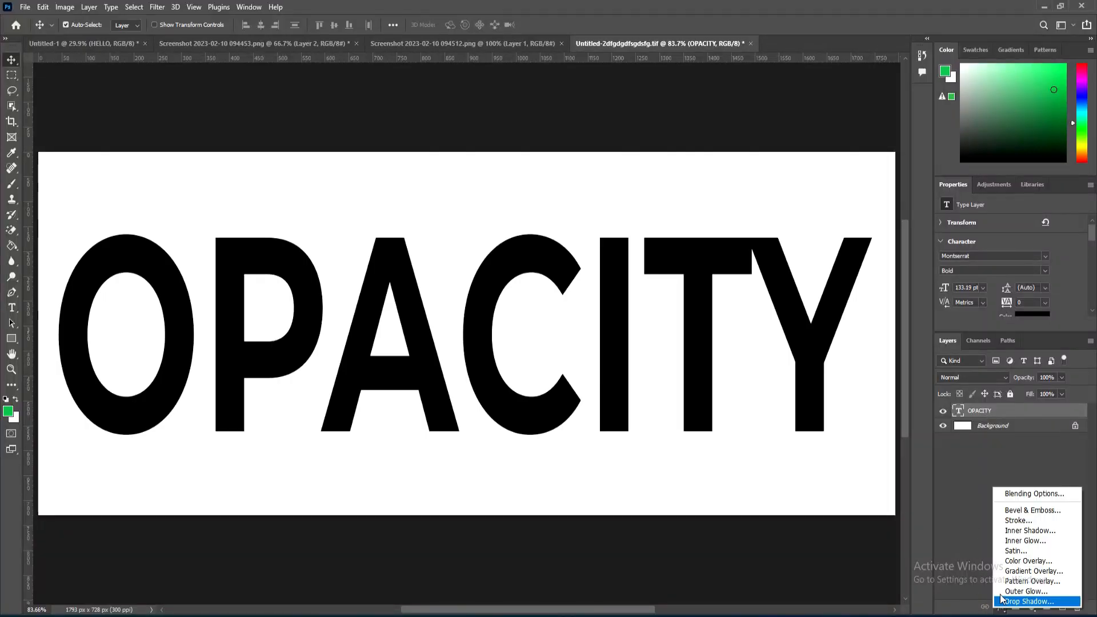
click(1013, 520)
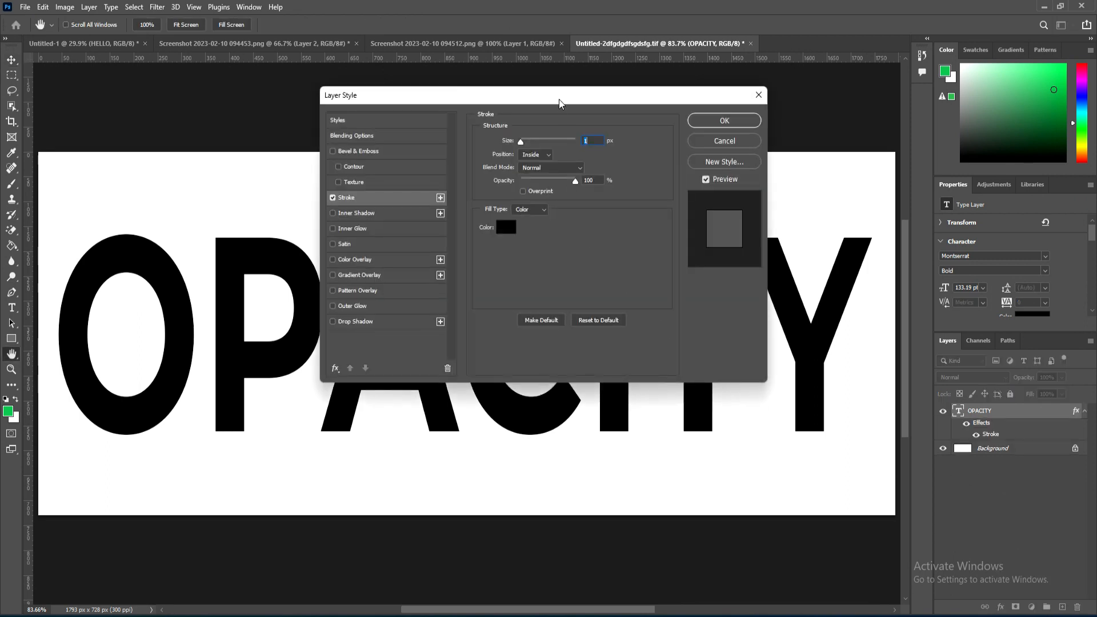
drag(557, 95, 583, 140)
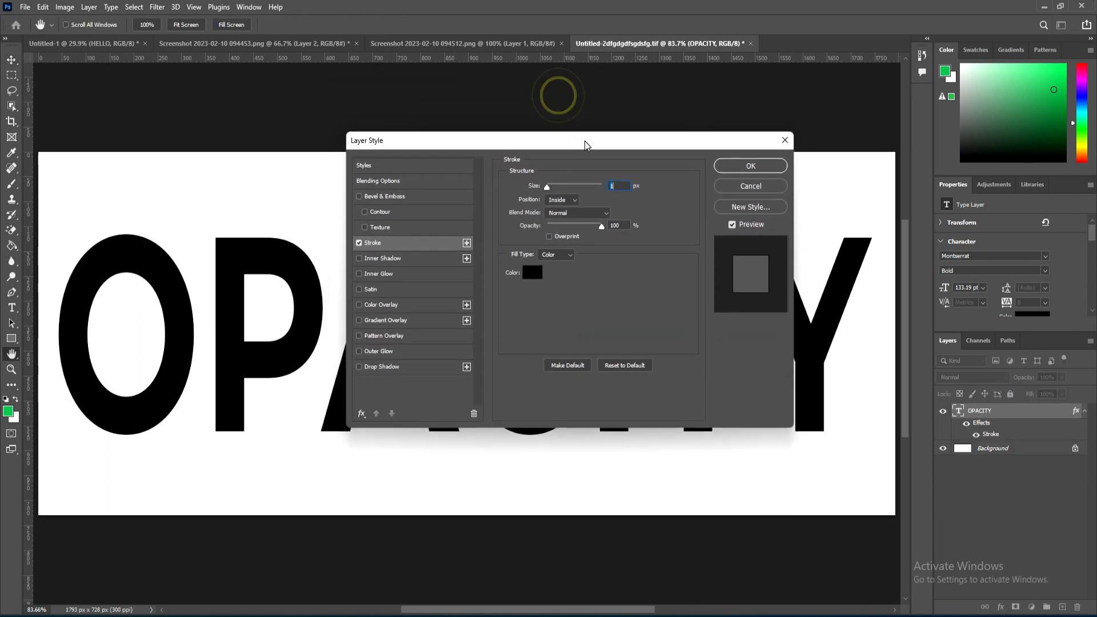
Add a Bevel & Emboss effect to the OPACITY layer with 178% depth, 90 px size and 10 px soften
click(365, 181)
click(359, 197)
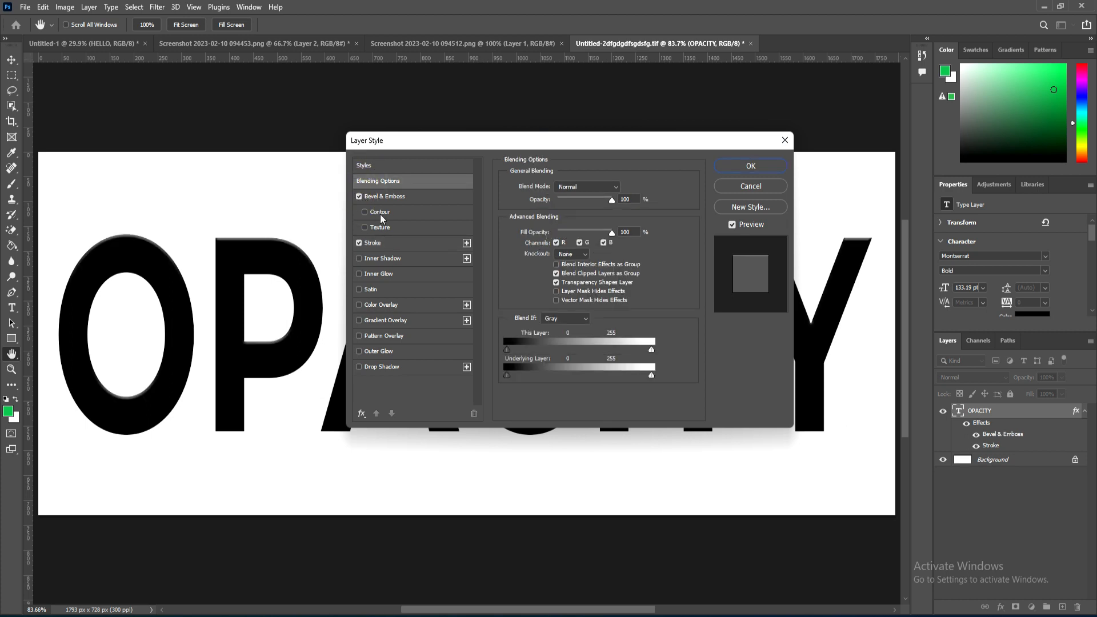
click(392, 196)
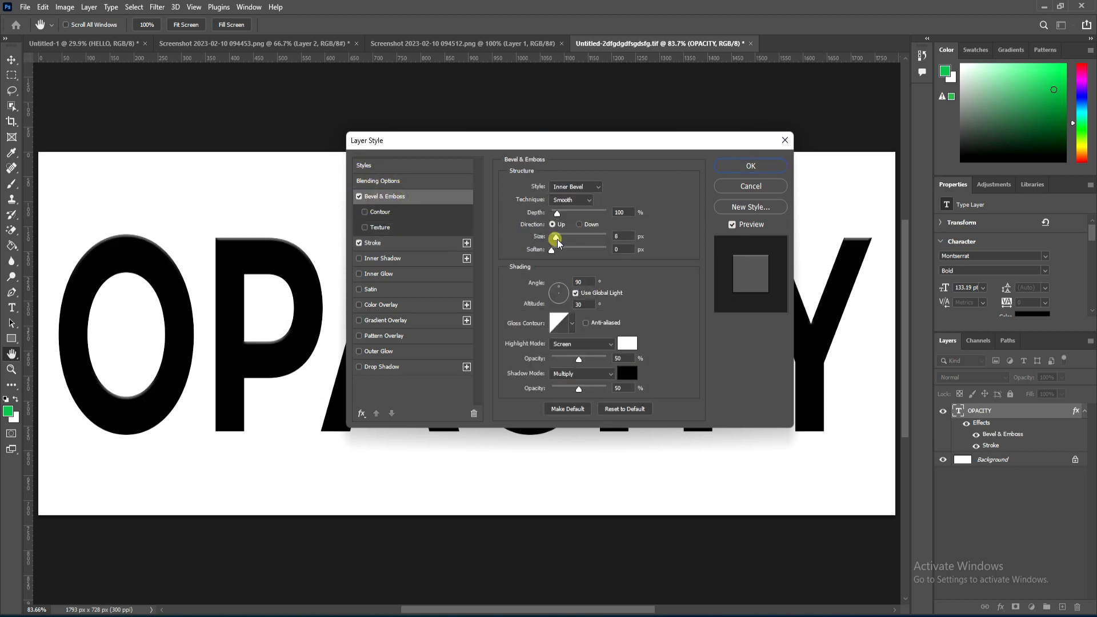
drag(557, 242, 586, 256)
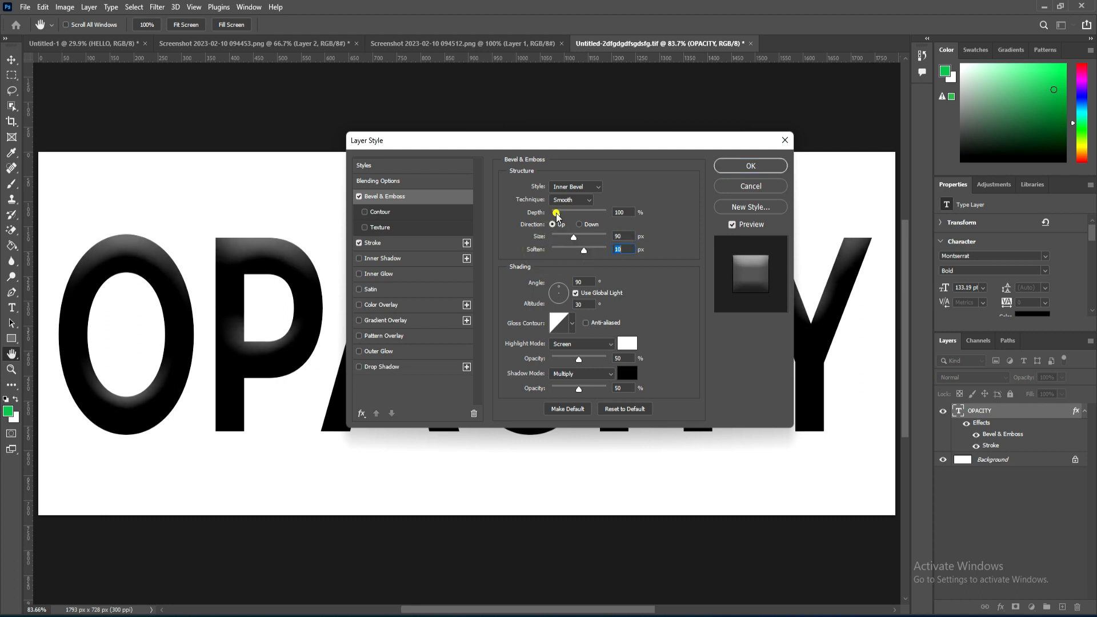
drag(553, 212, 561, 217)
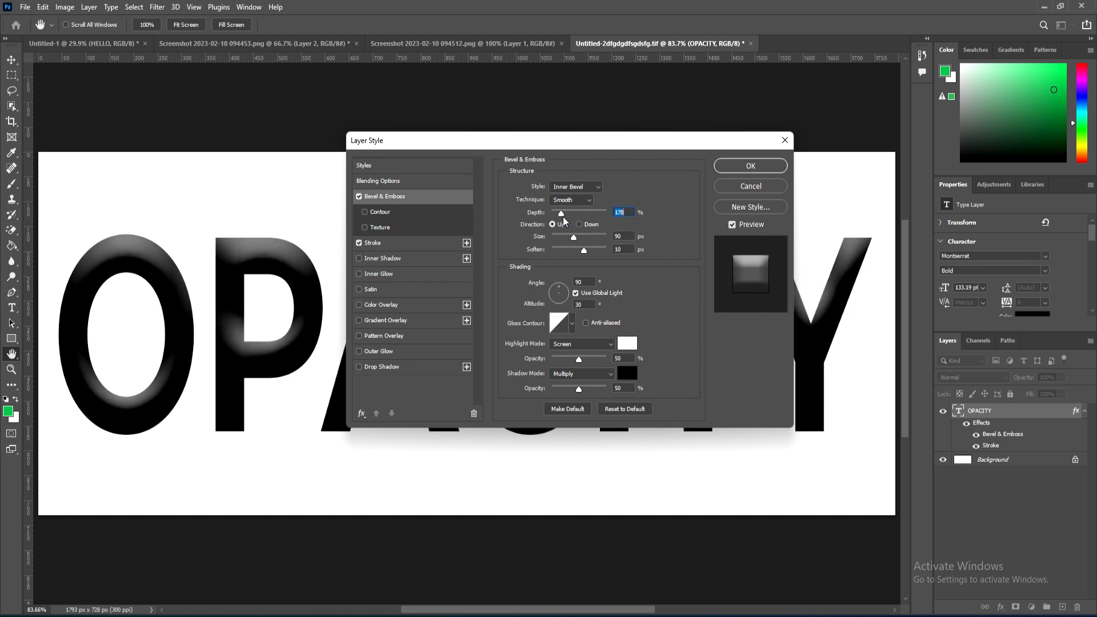
Set the OPACITY layer's stroke to a blue color and 10 px size, and apply the layer style
click(389, 244)
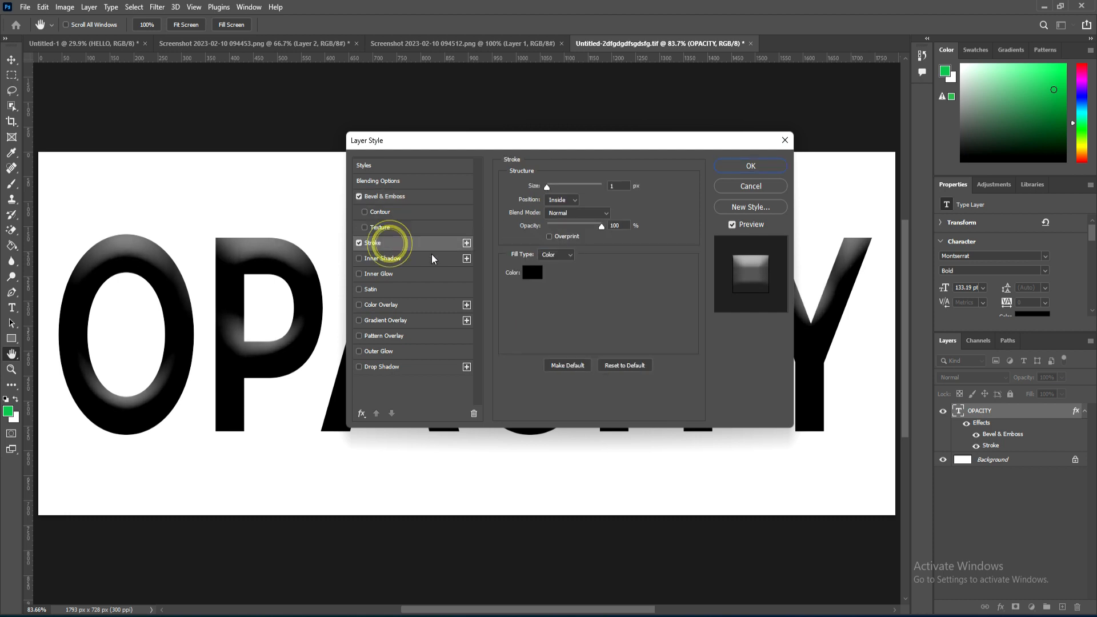
click(532, 272)
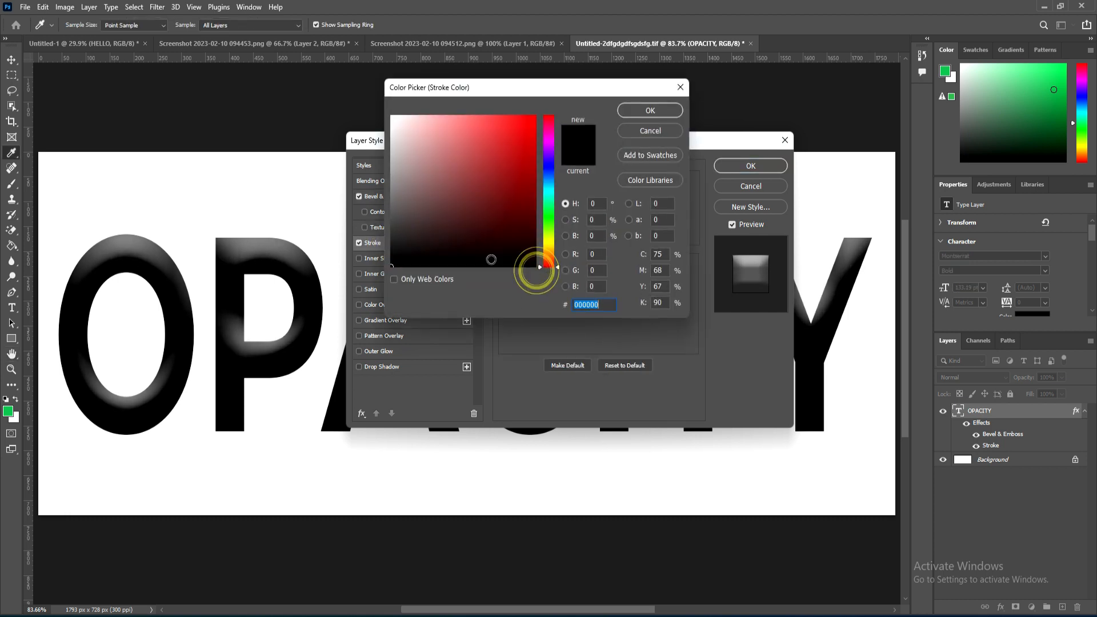
click(533, 123)
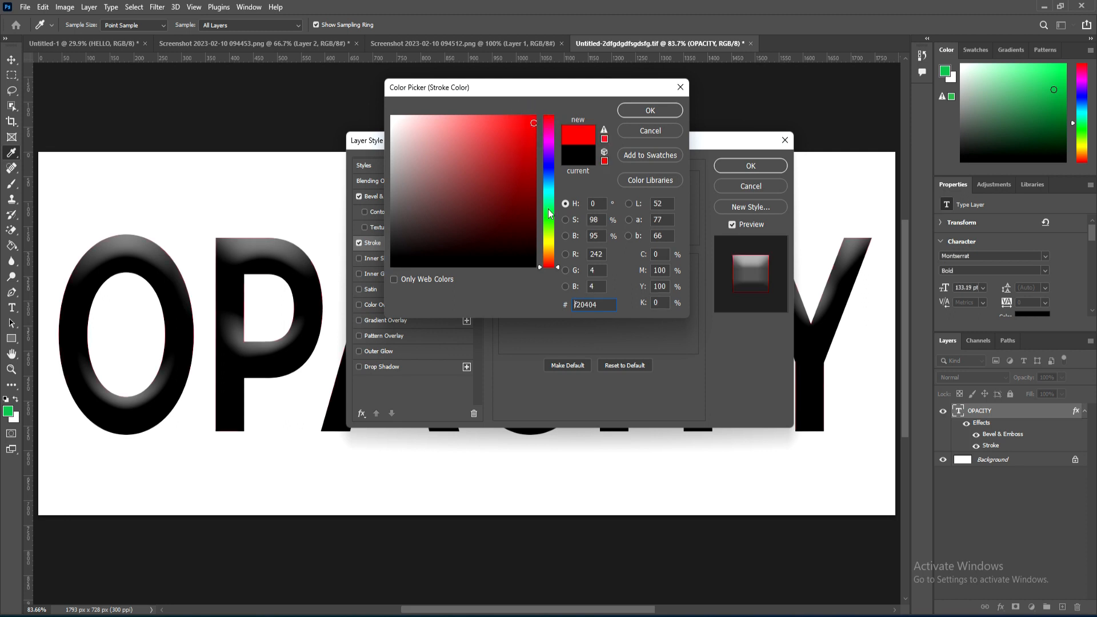
click(549, 185)
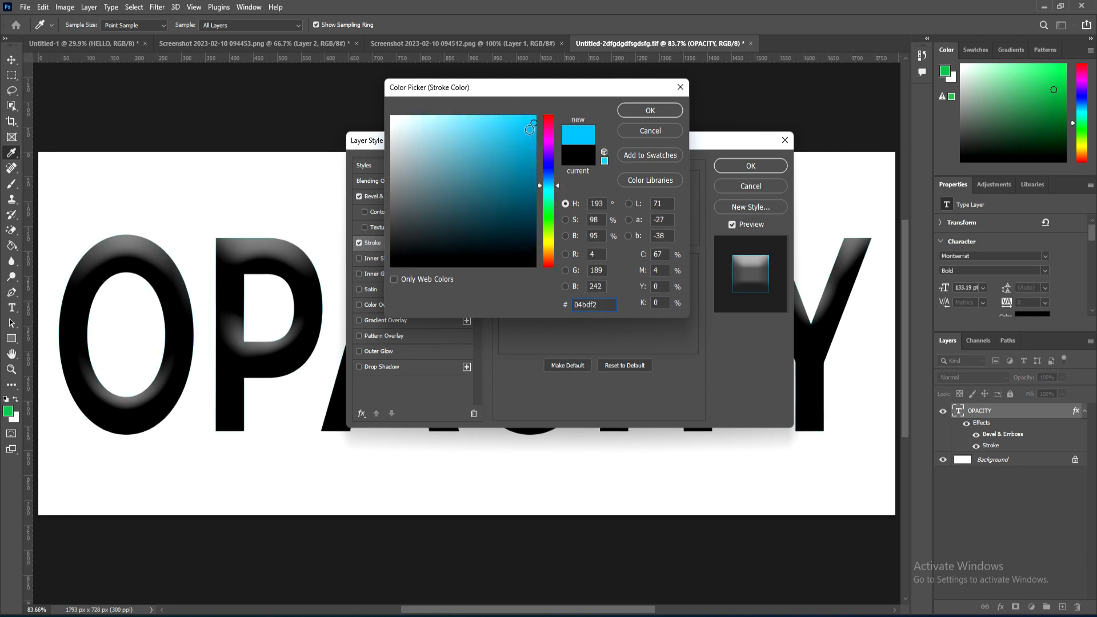
click(532, 154)
click(634, 110)
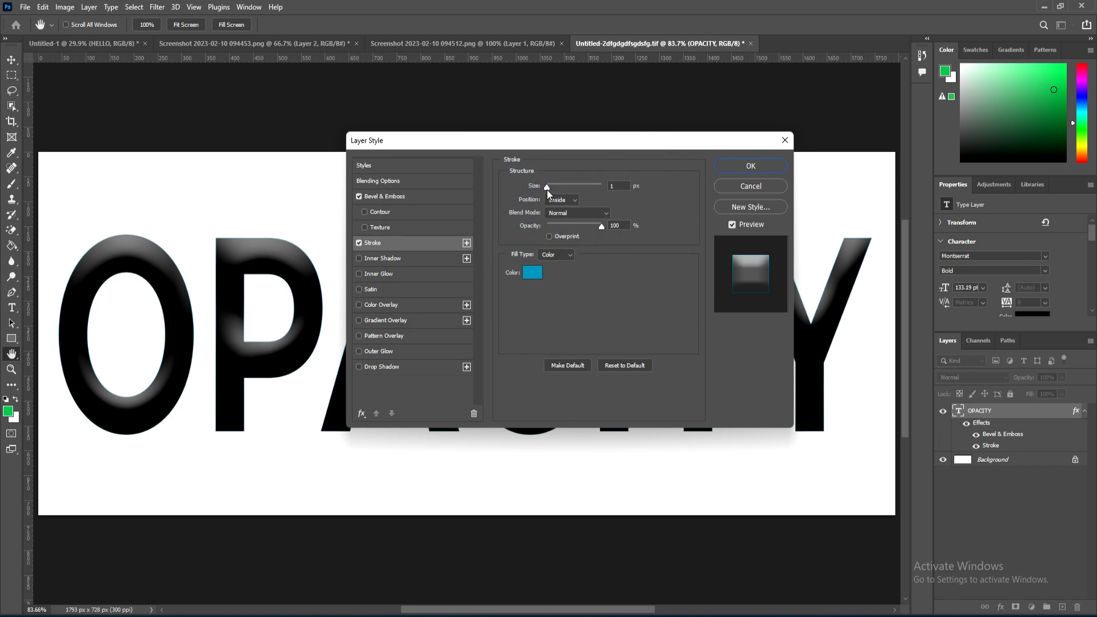
drag(546, 190, 553, 190)
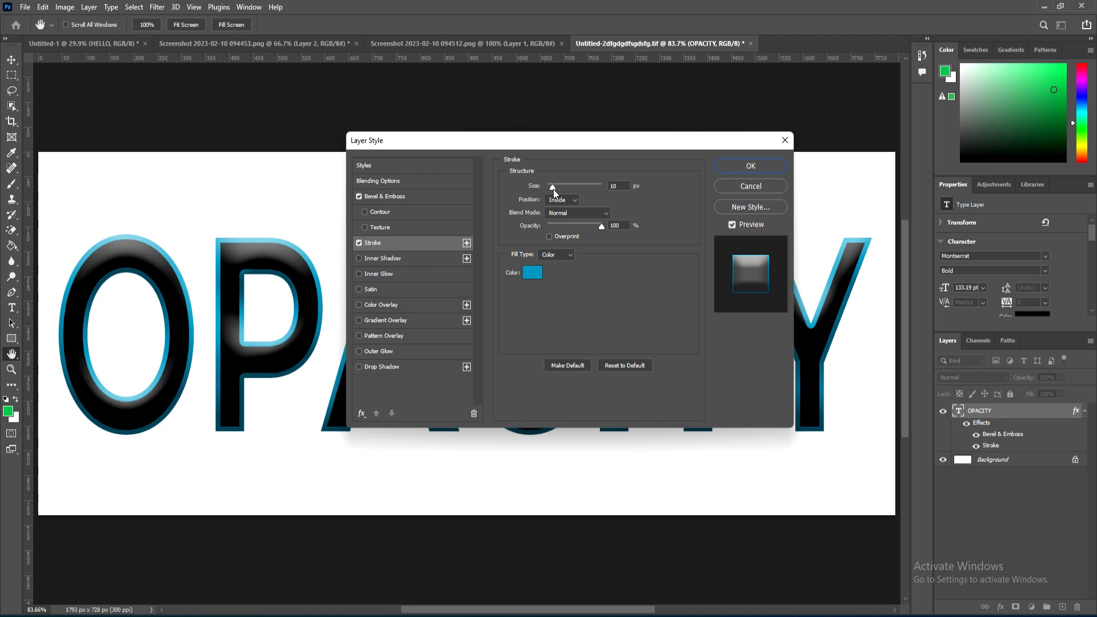
click(733, 169)
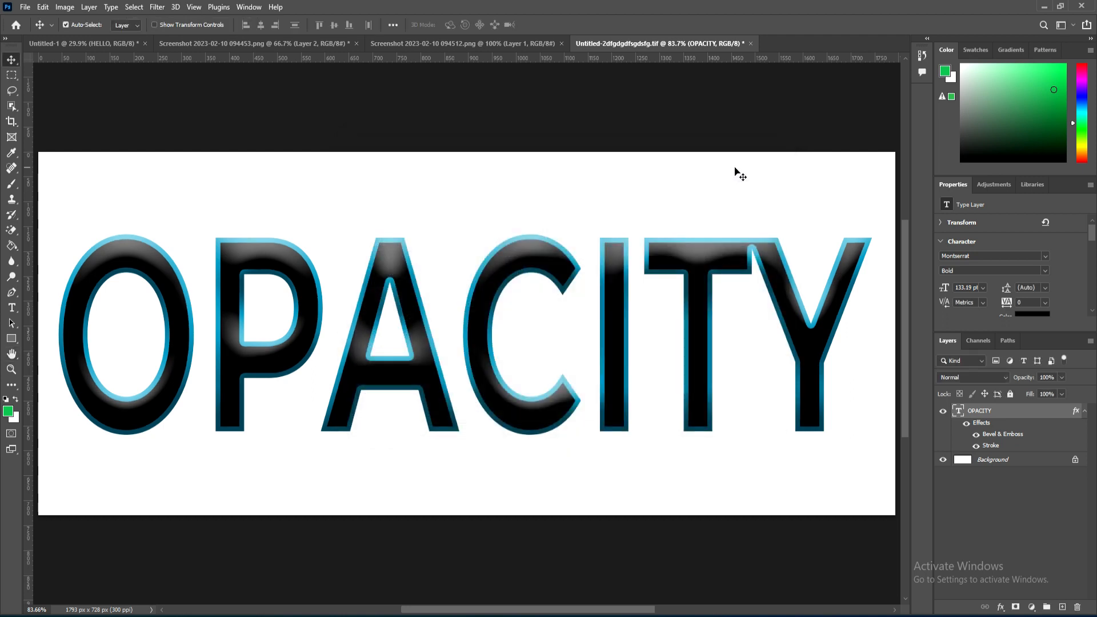
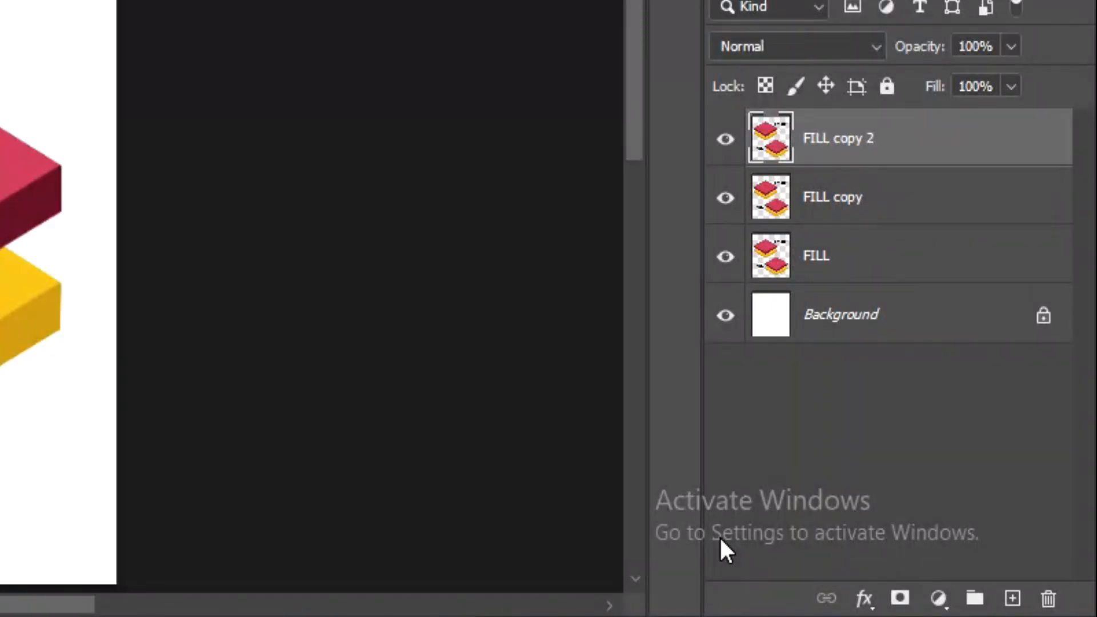
Create a new layer group above FILL copy 2 and name it SET A
click(974, 600)
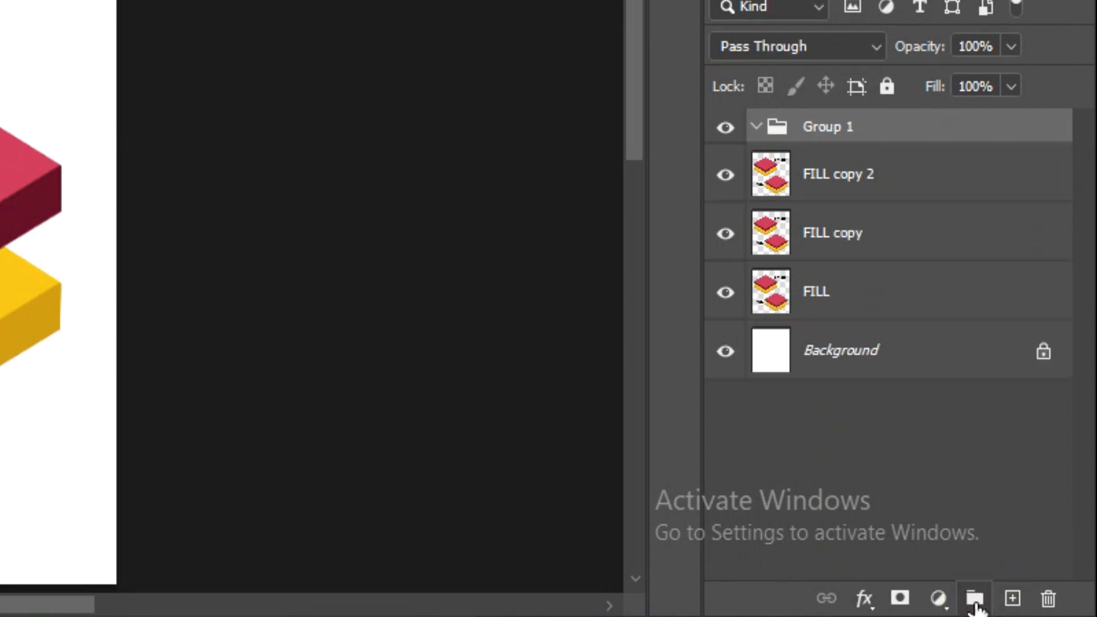
double_click(834, 127)
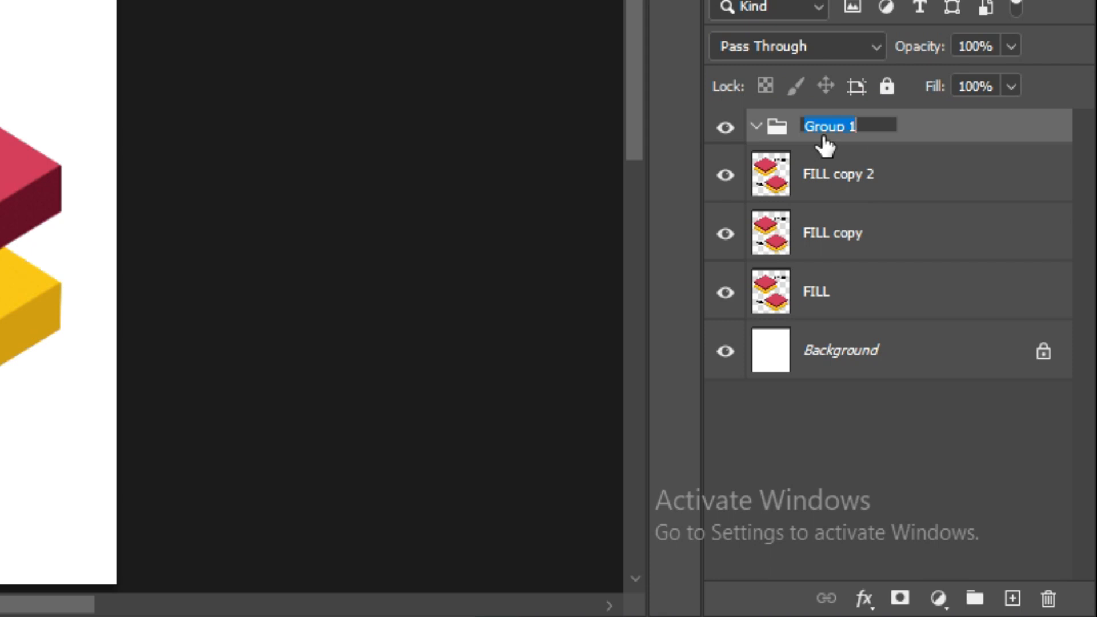
text(se)
key(BackSpace)
text(SET A)
click(877, 251)
Move the FILL copy 2, FILL copy and FILL layers into the SET A group
click(855, 181)
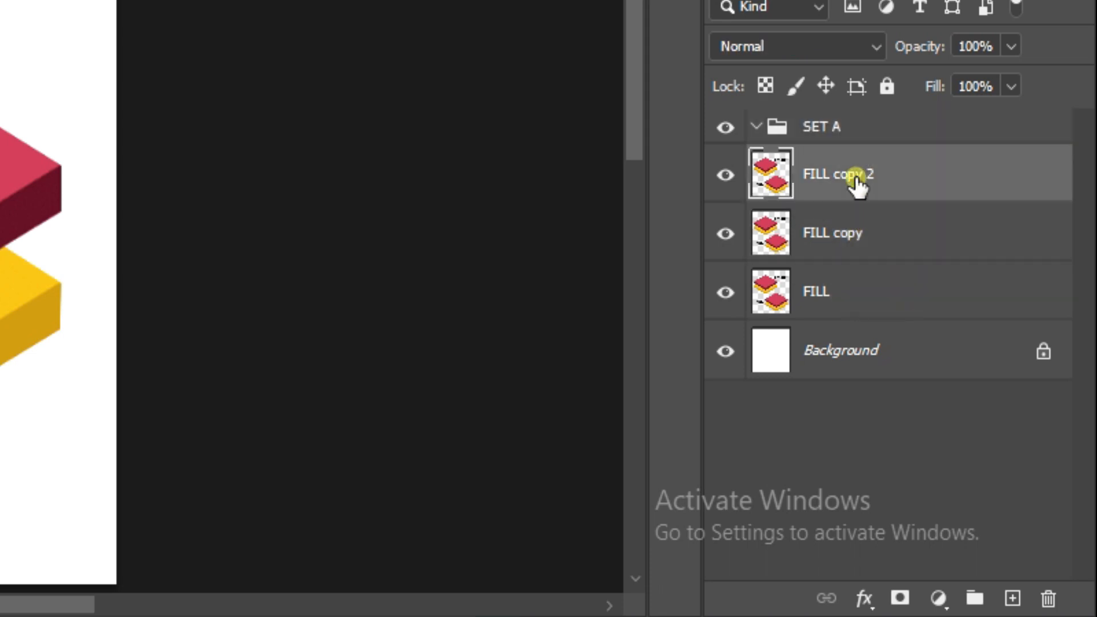
ctrl+click(862, 231)
ctrl+click(867, 289)
drag(821, 178, 819, 135)
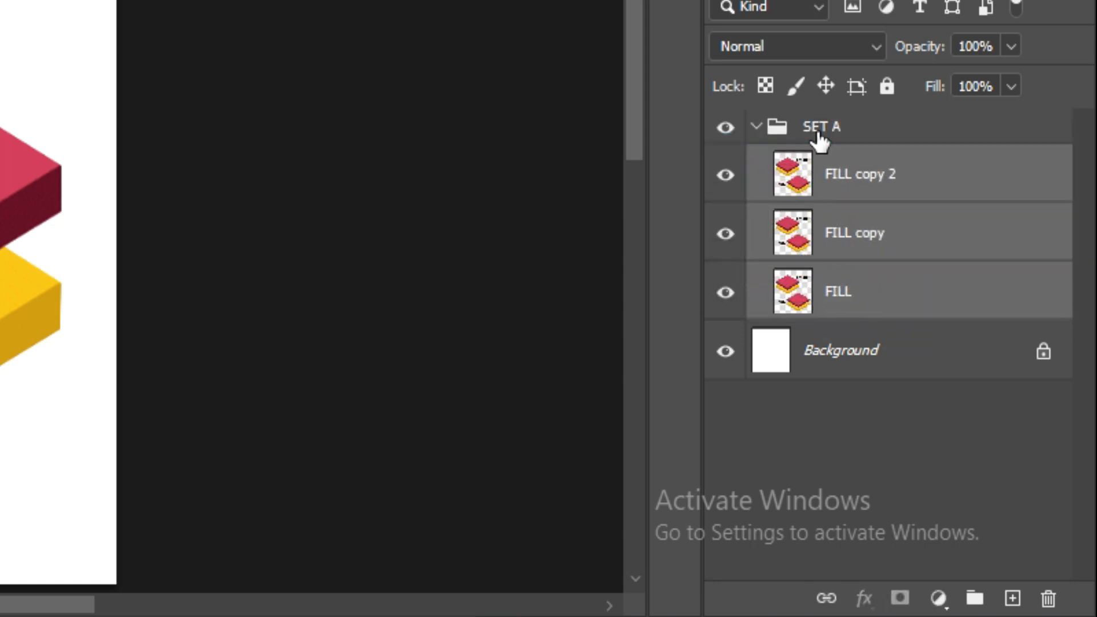
Collapse the SET A group and toggle its visibility off and back on
click(755, 126)
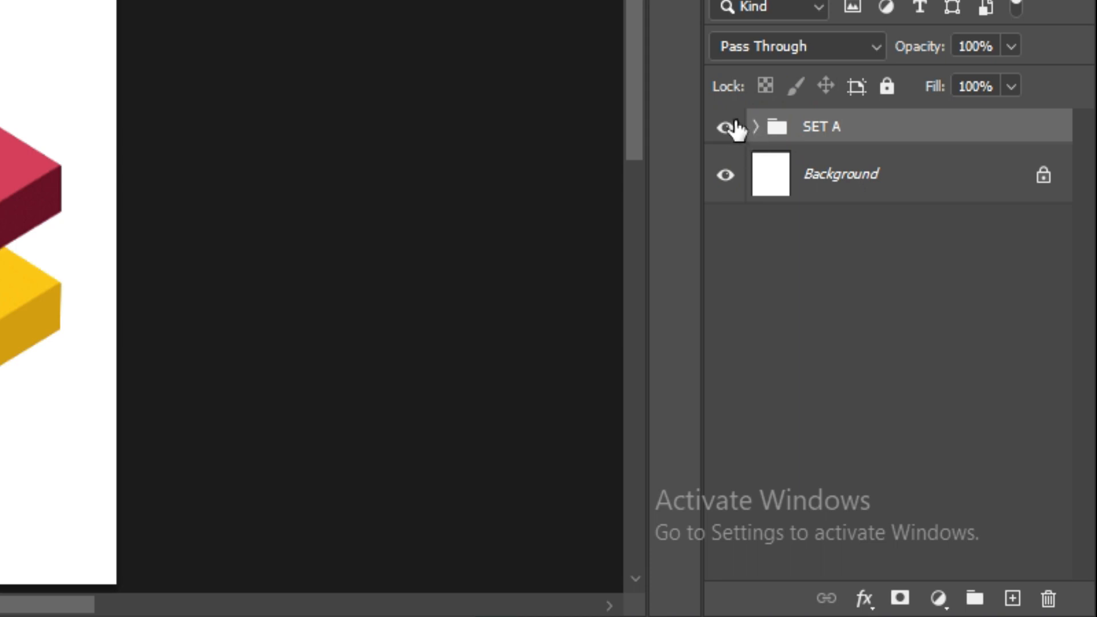
click(726, 127)
click(725, 128)
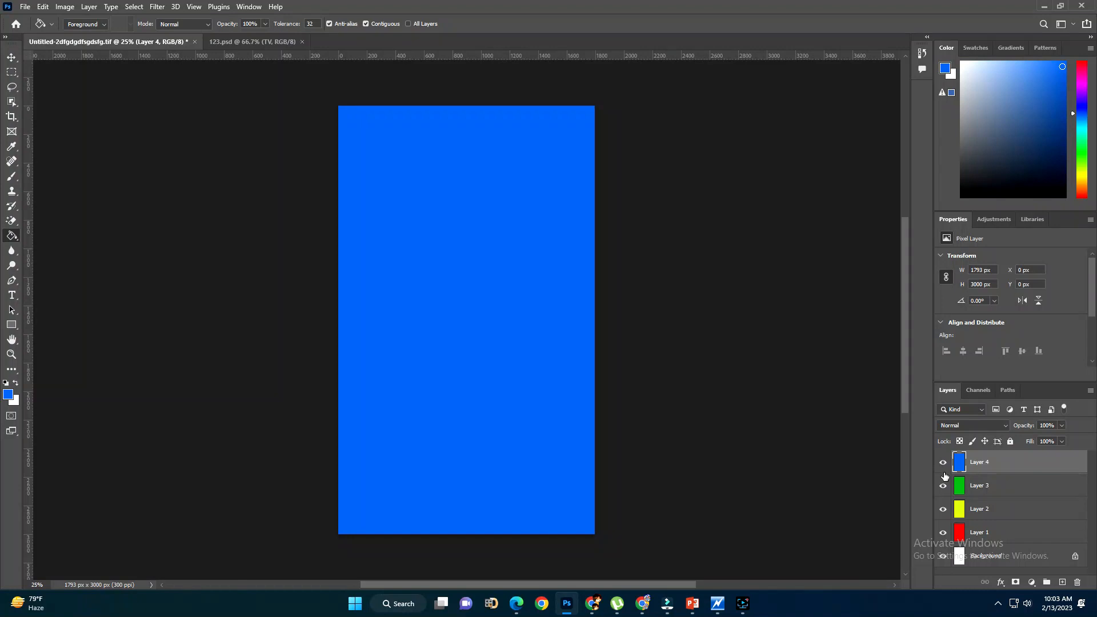
Toggle the blue Layer 4 off and on, and move it down to just below Layer 2
click(943, 463)
click(943, 463)
mouse_move(983, 467)
mouse_down()
mouse_move(981, 509)
mouse_move(984, 478)
mouse_up()
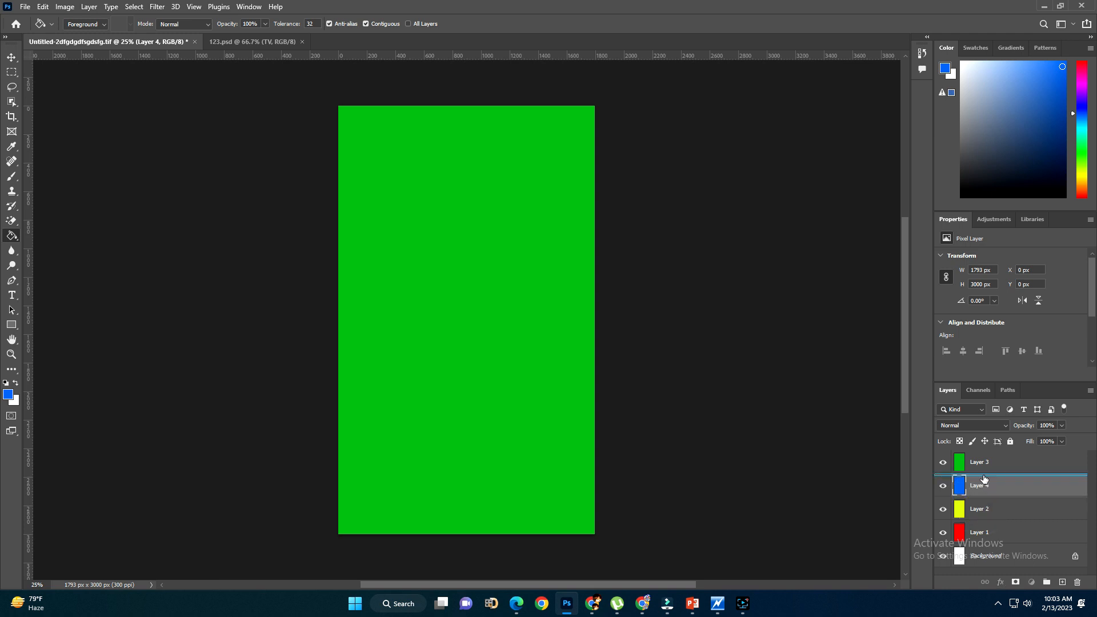
Reorder the color layers by hand so the stack from the top is Layer 3, Layer 1, Layer 4, Layer 2
click(977, 532)
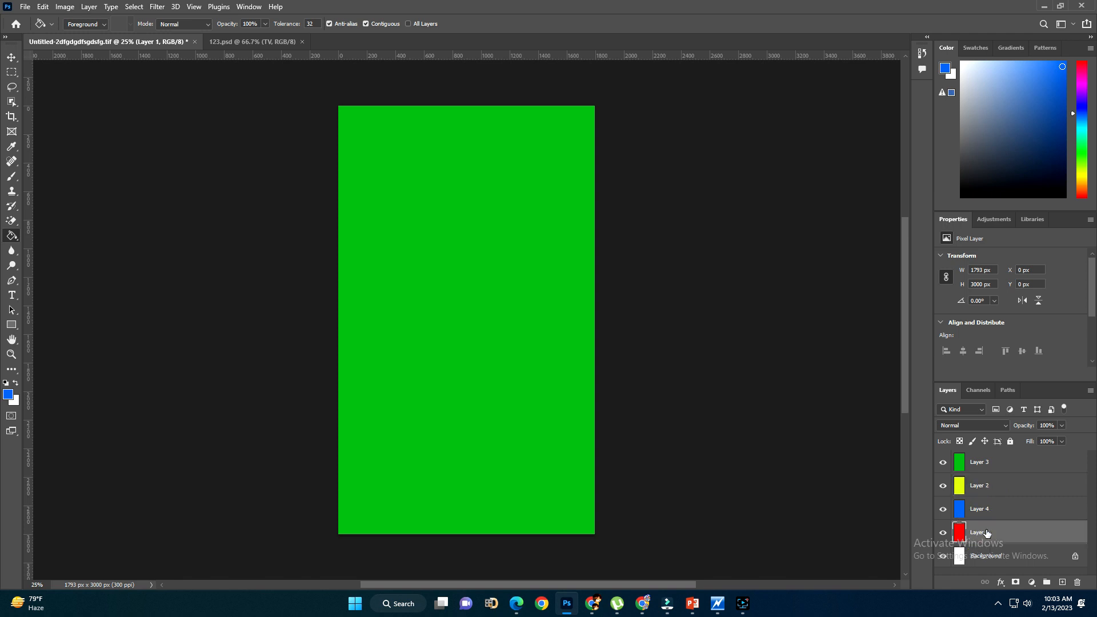
drag(986, 533, 986, 502)
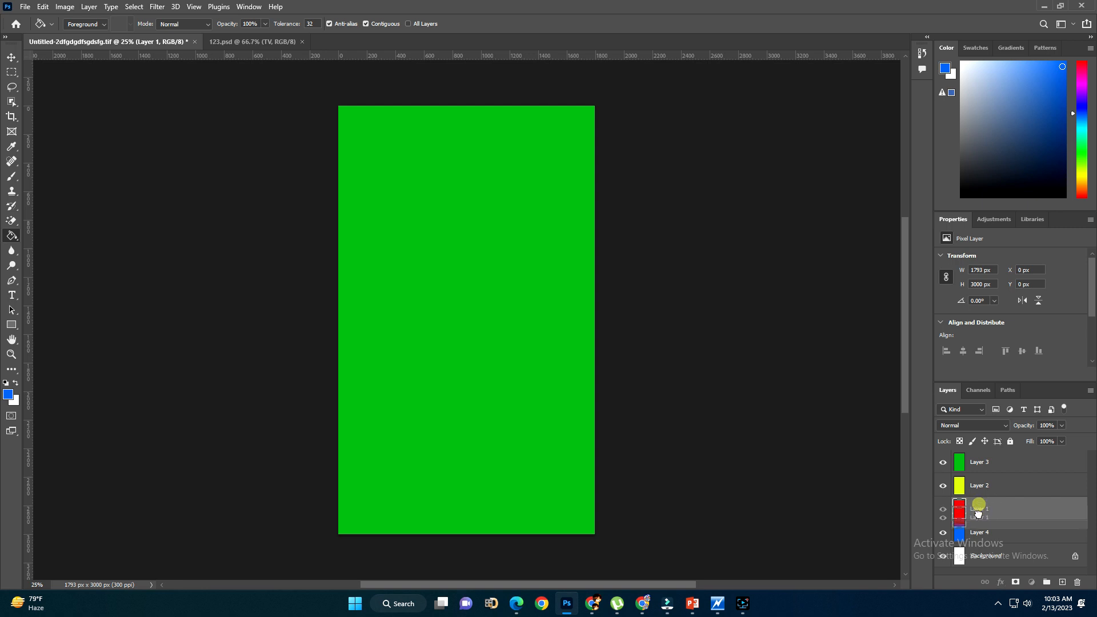
drag(978, 503, 978, 538)
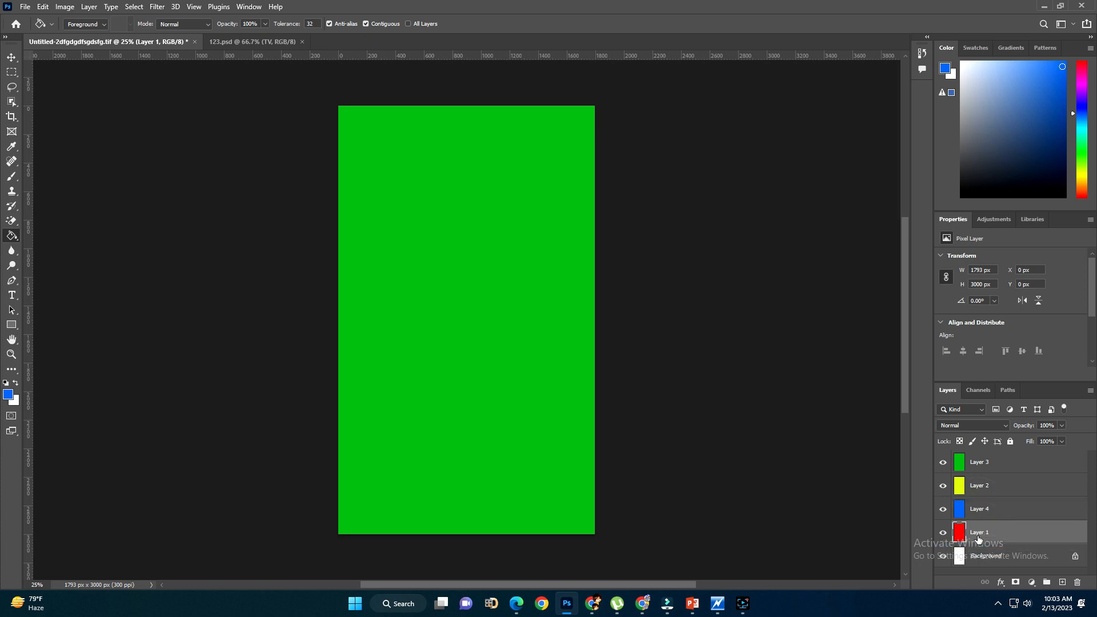
click(978, 483)
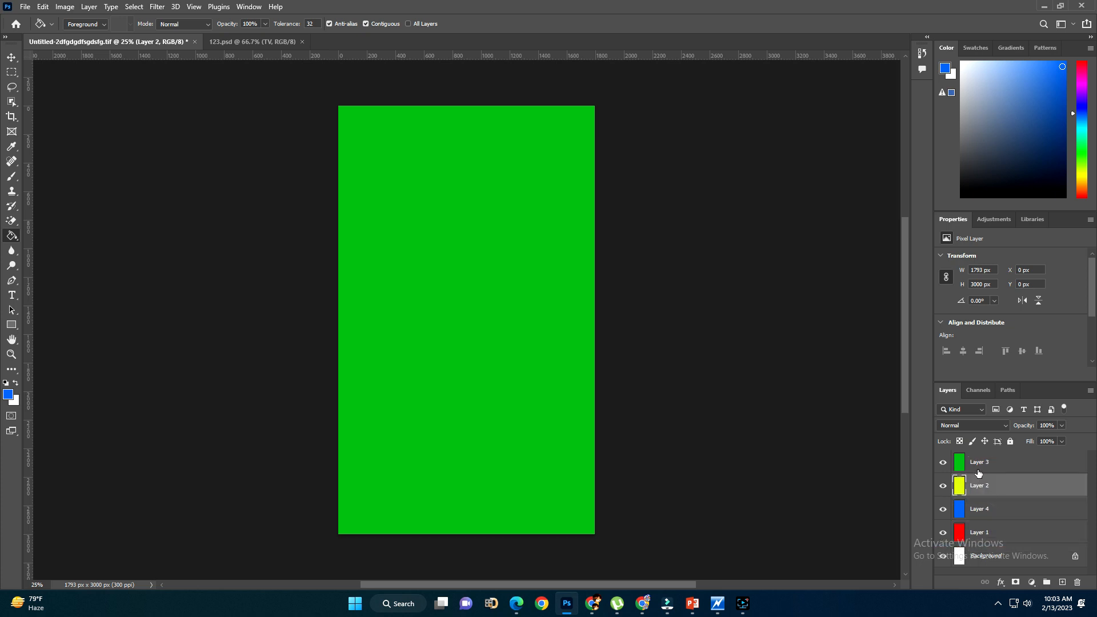
click(978, 464)
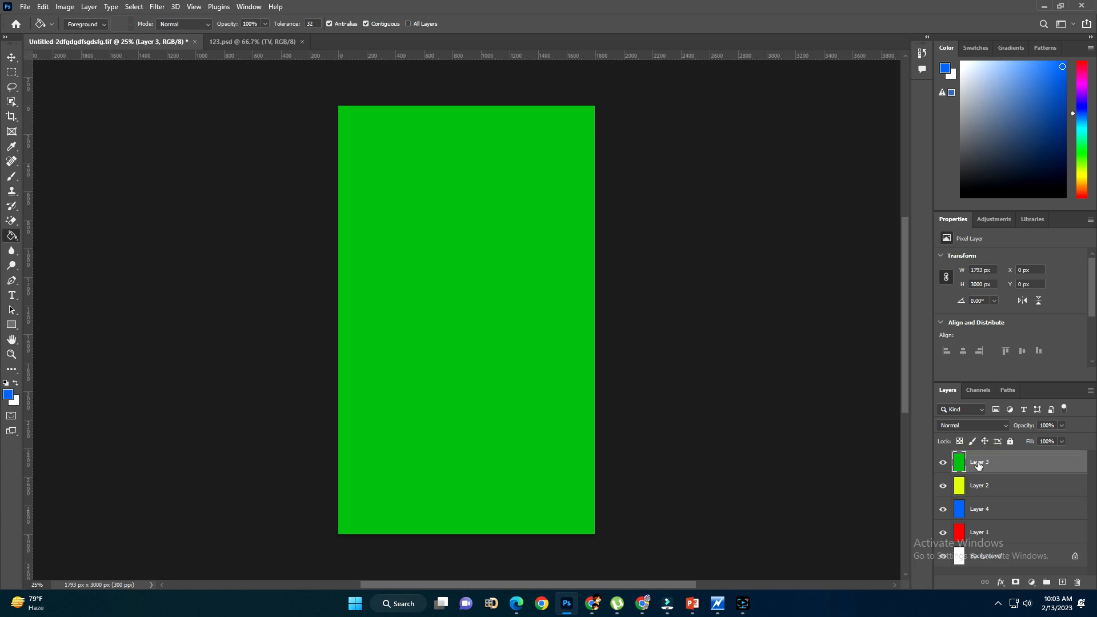
drag(981, 463, 993, 495)
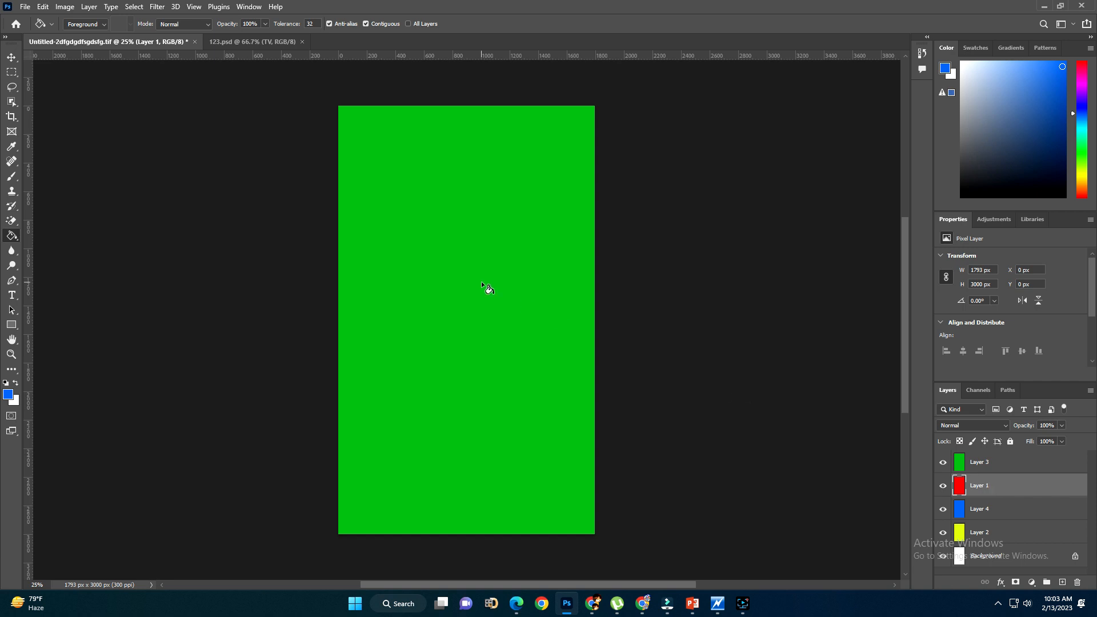
Switch to the Move tool and bring the red Layer 1 to the front with the Arrange command
click(11, 58)
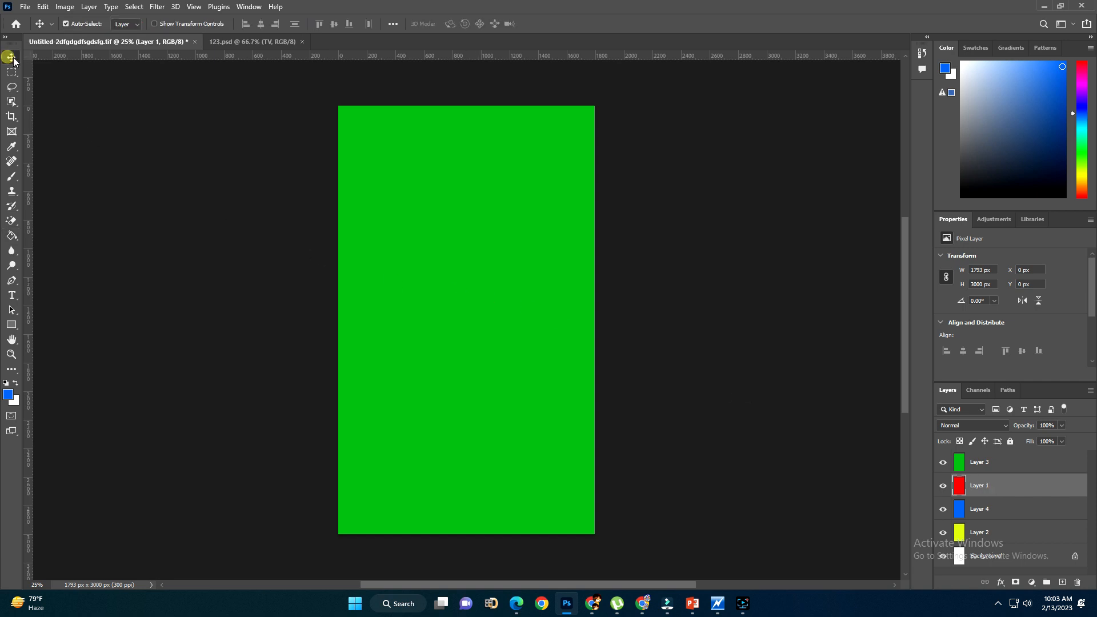
click(88, 8)
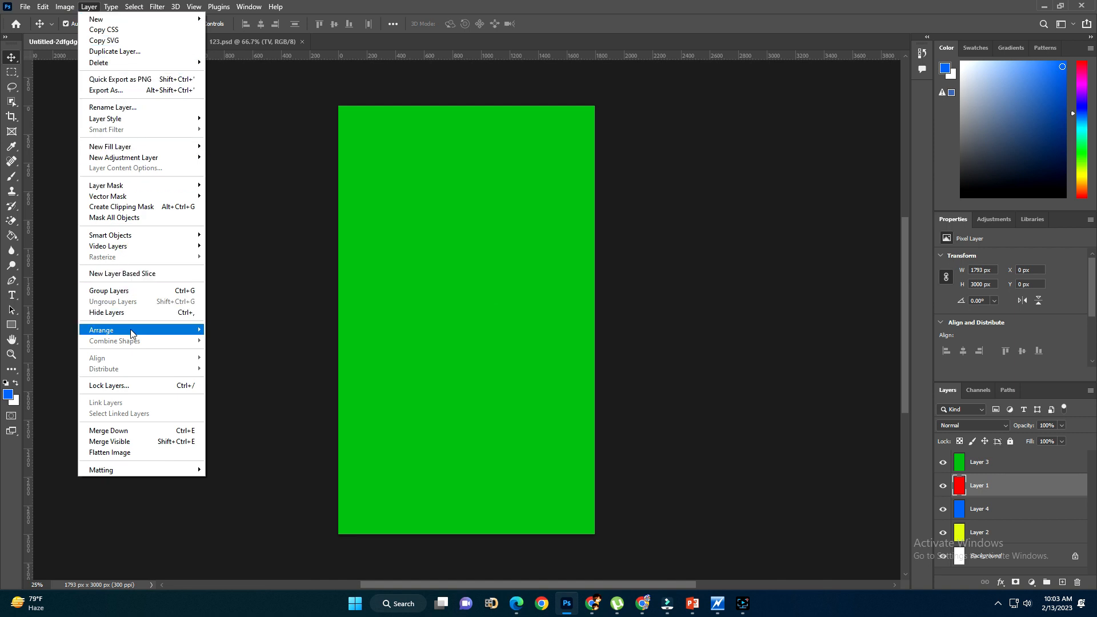
mouse_move(132, 331)
click(221, 331)
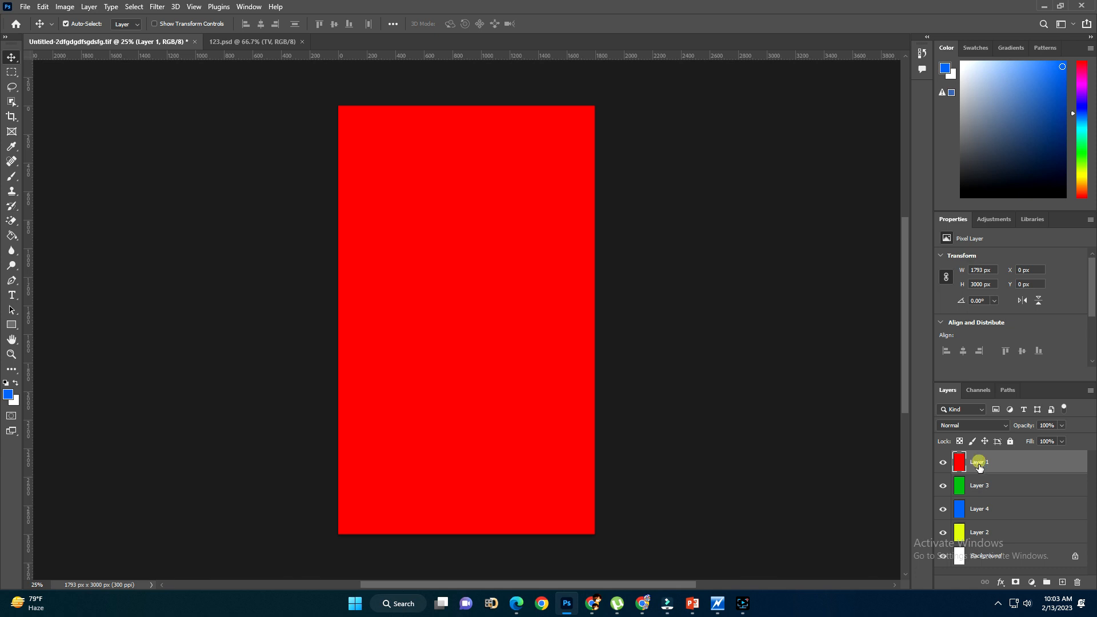
Send the green Layer 3 to the back of the layer stack with the Arrange command
click(978, 486)
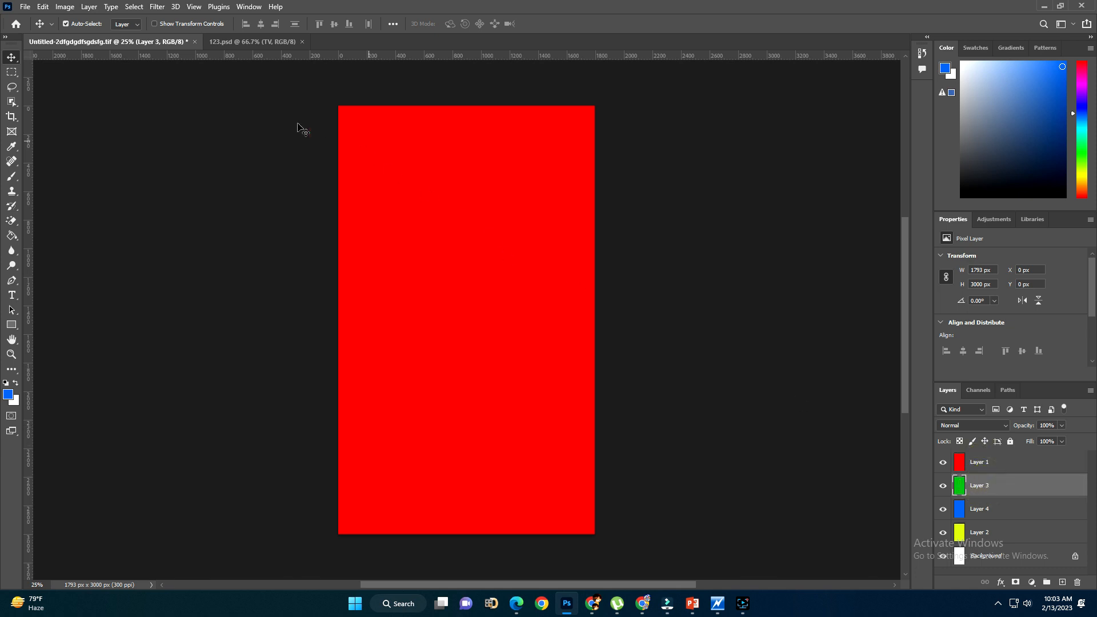
click(81, 11)
mouse_move(166, 333)
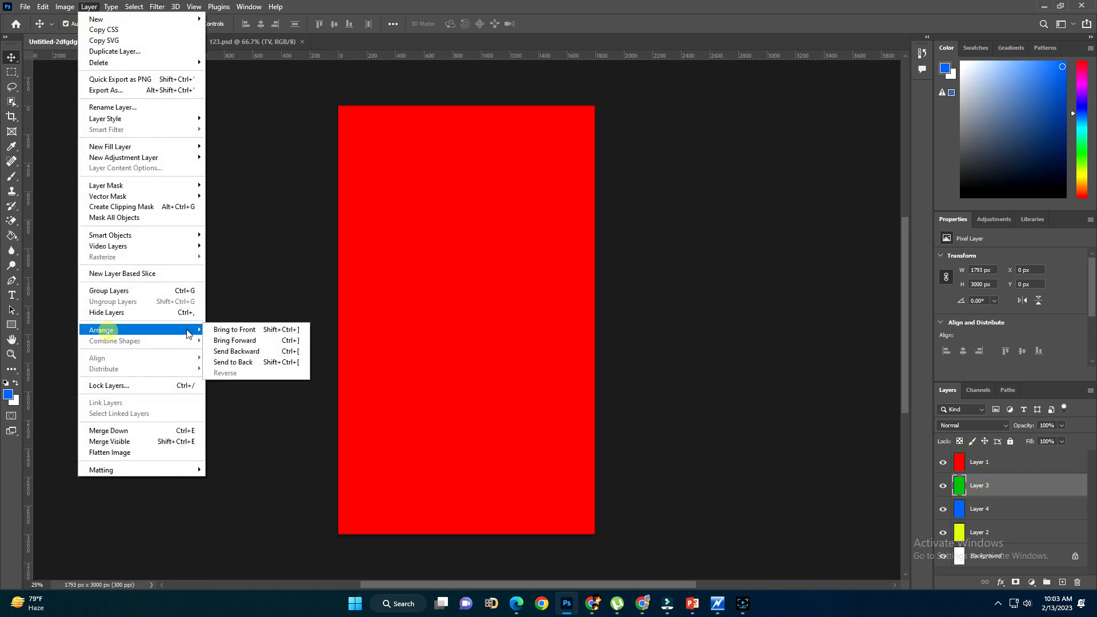
click(250, 362)
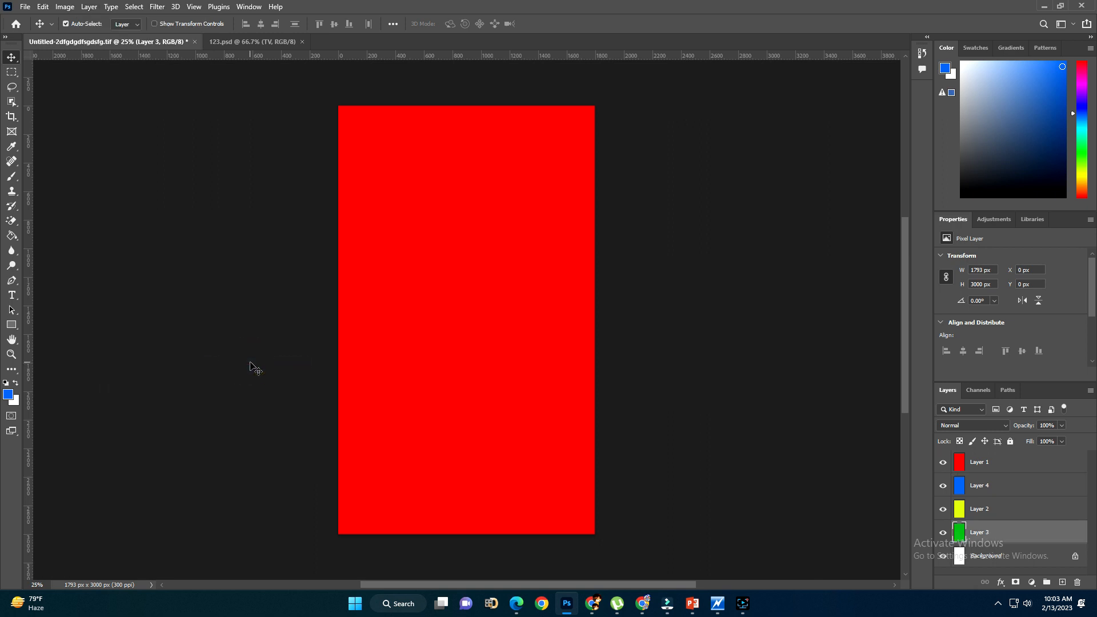
Bring Layer 3 forward one level with the Arrange command
click(84, 8)
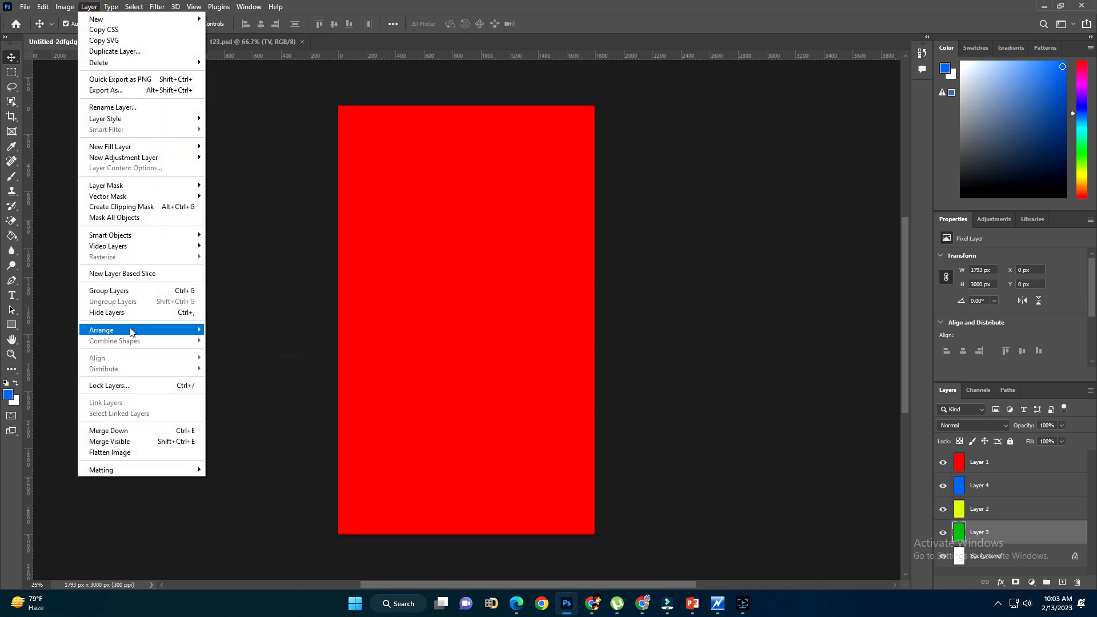
mouse_move(185, 333)
click(231, 340)
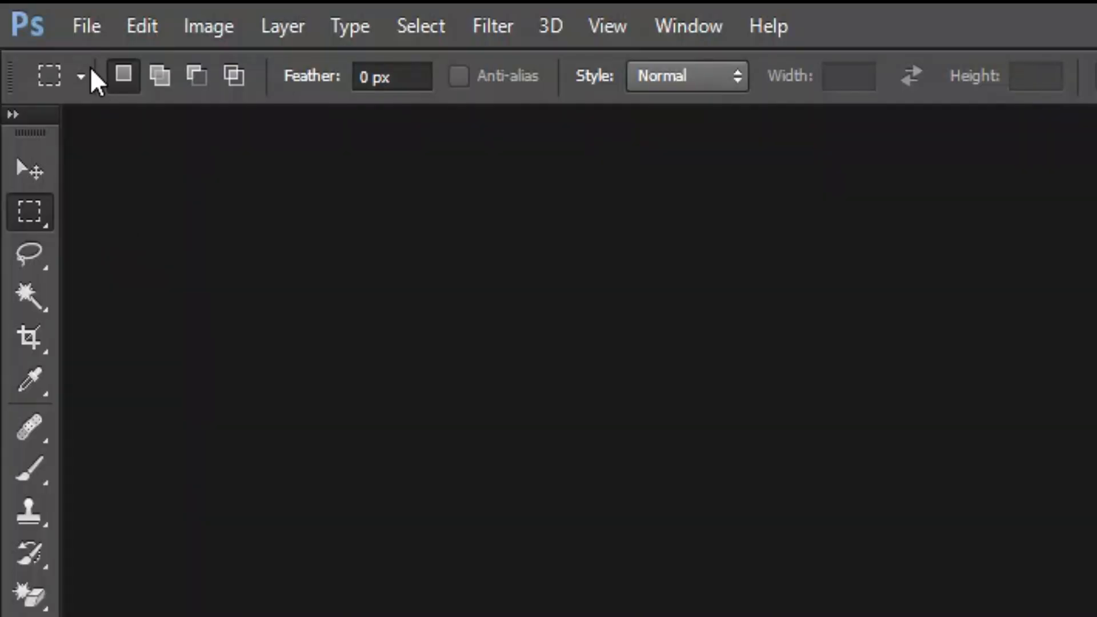
Start a new document and name it LAYERS
click(82, 28)
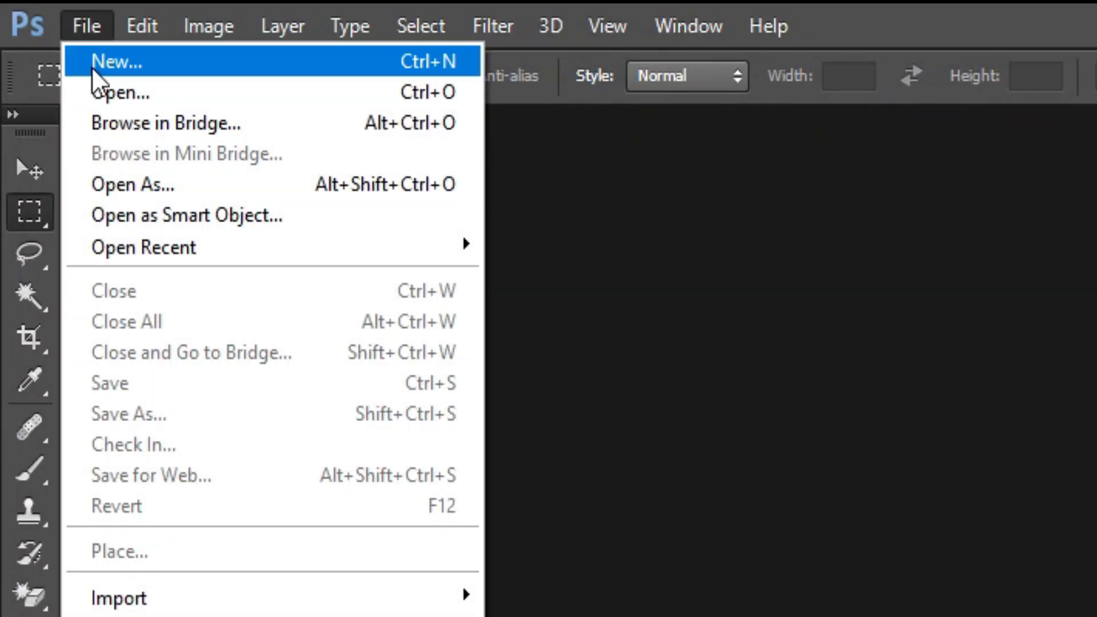
click(91, 67)
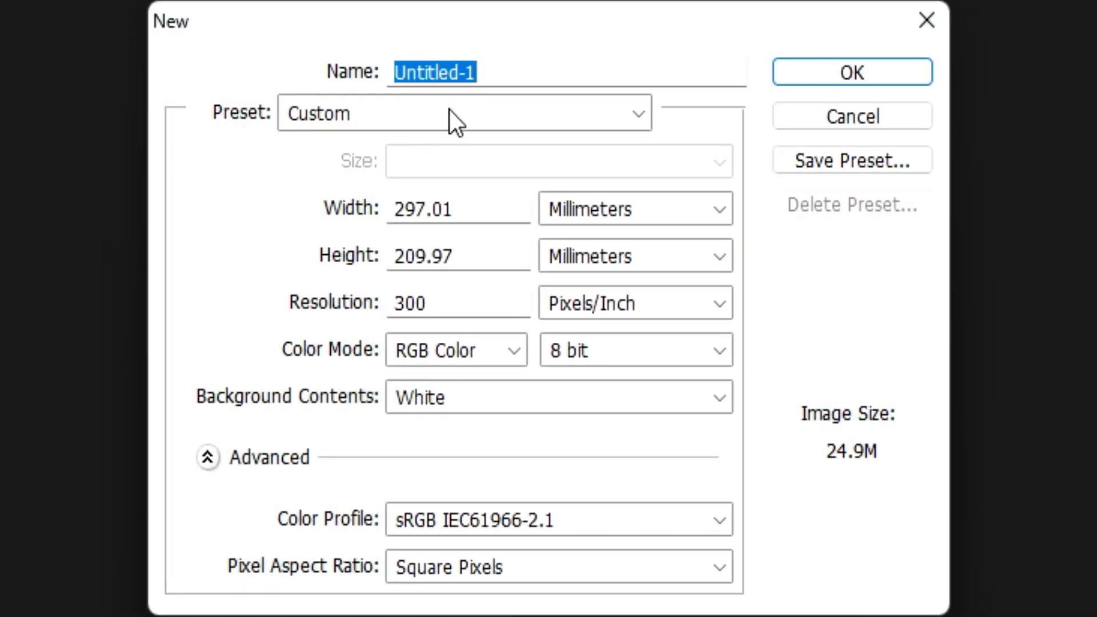
text(layer)
key(BackSpace)
key(BackSpace)
key(BackSpace)
key(BackSpace)
key(BackSpace)
text(LA)
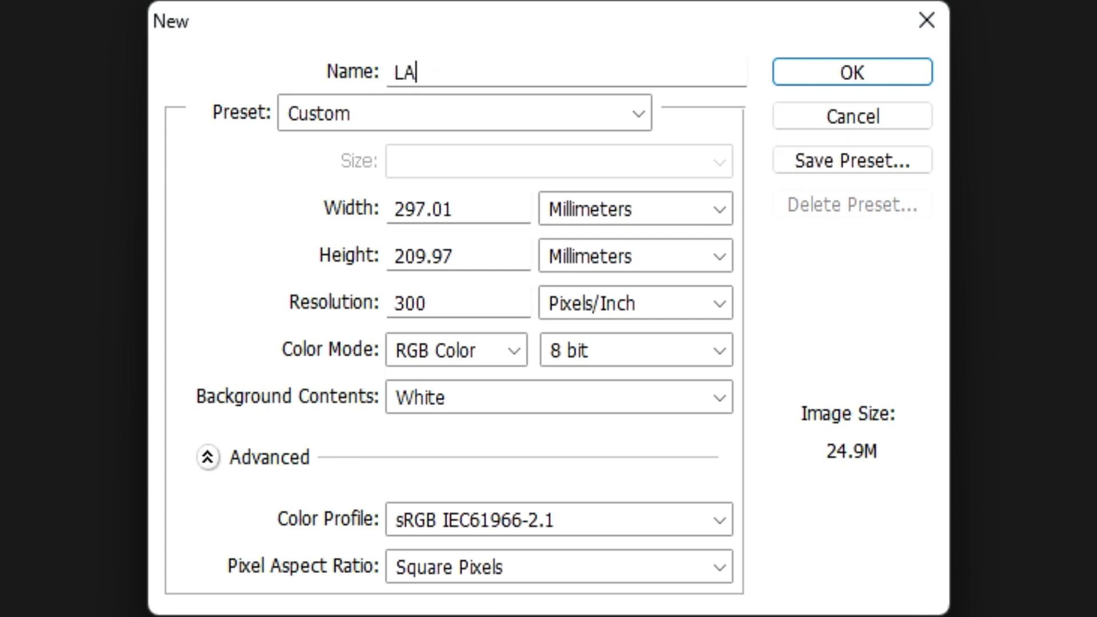
text(YERS)
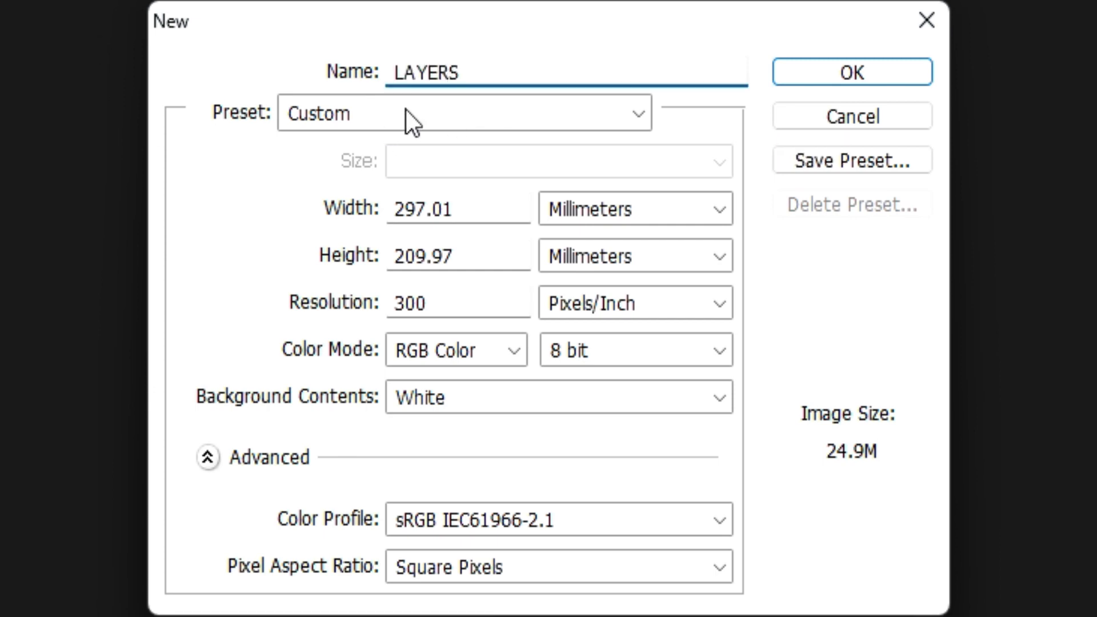
Create the document from the Web preset at 800 x 600 pixels, 72 pixels/inch, with RGB Color mode and White background contents
click(403, 112)
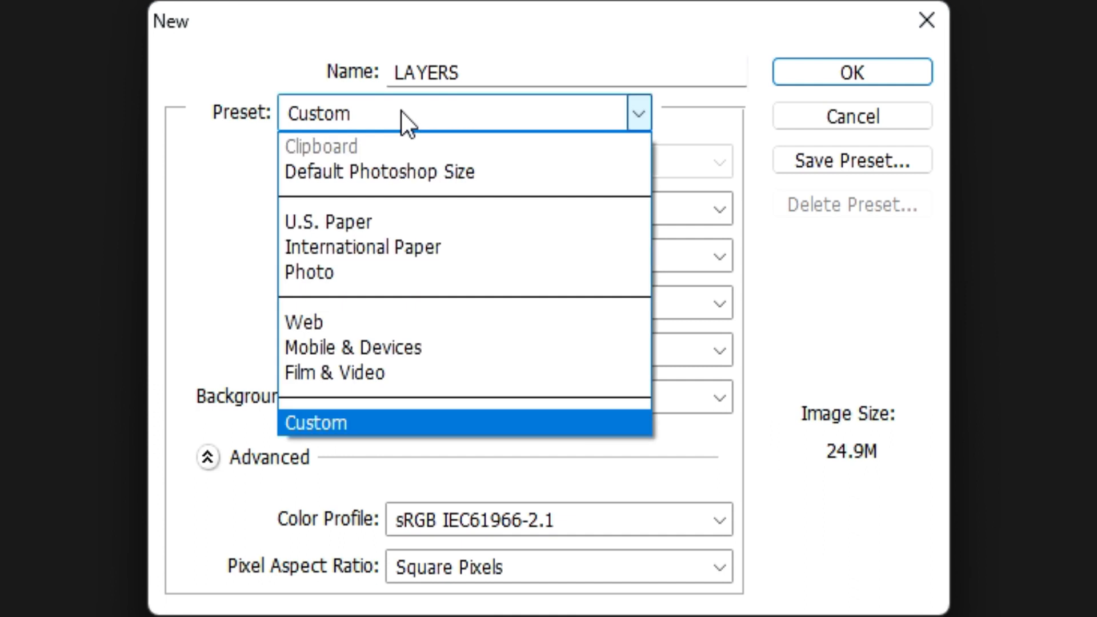
click(375, 322)
click(515, 166)
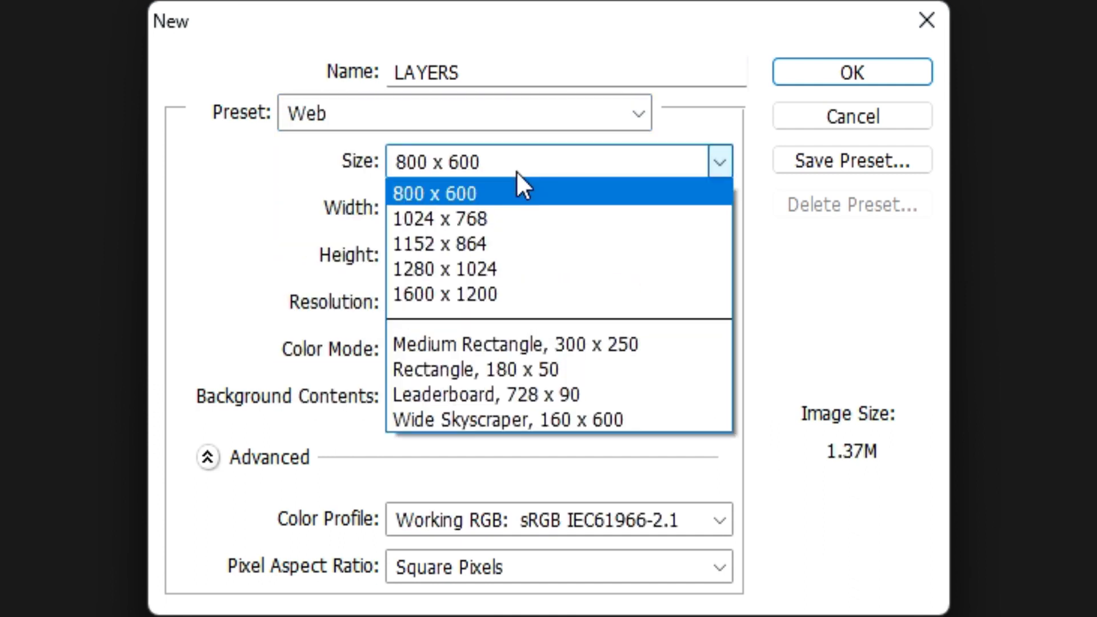
click(473, 196)
drag(426, 301, 393, 303)
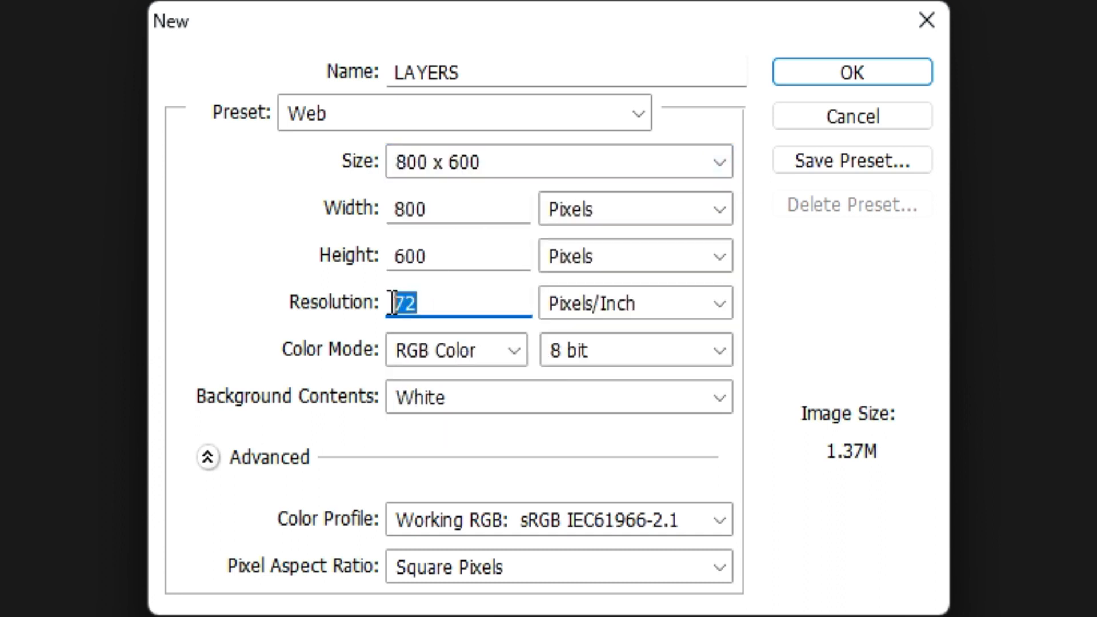
click(424, 353)
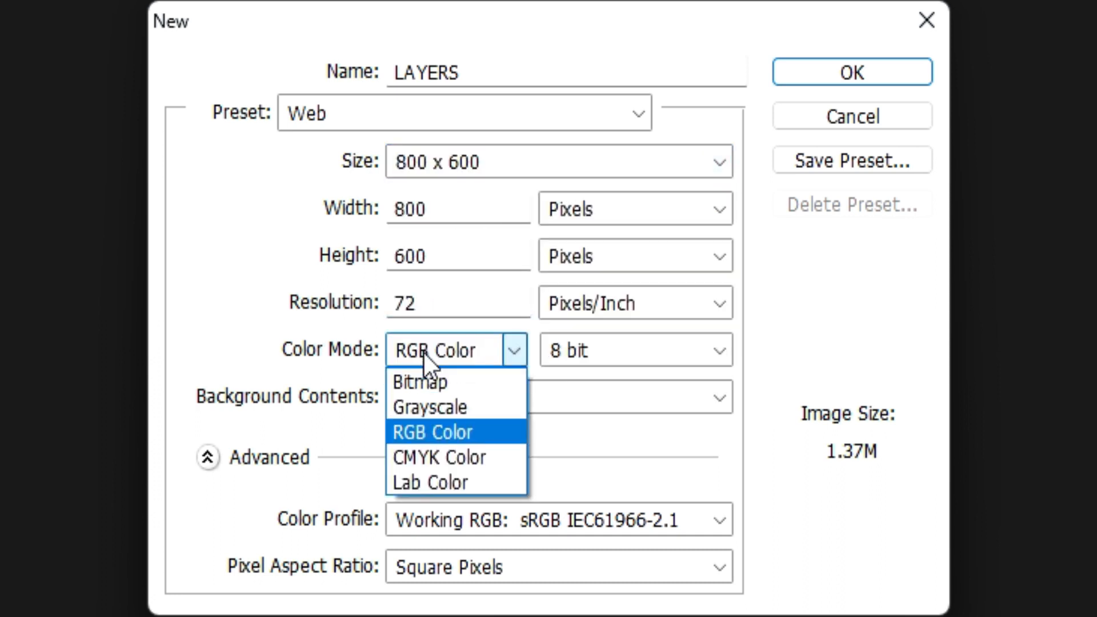
click(424, 354)
click(427, 396)
click(428, 395)
click(806, 84)
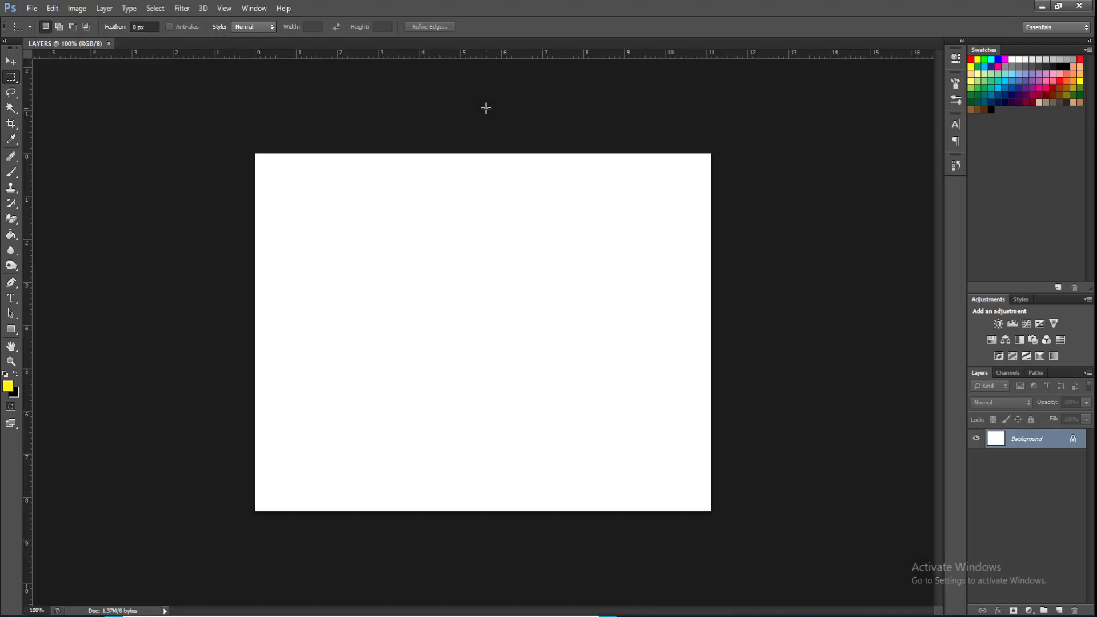
Add a new empty layer above the Background and keep it as the active layer
scroll(482, 109, up, 2)
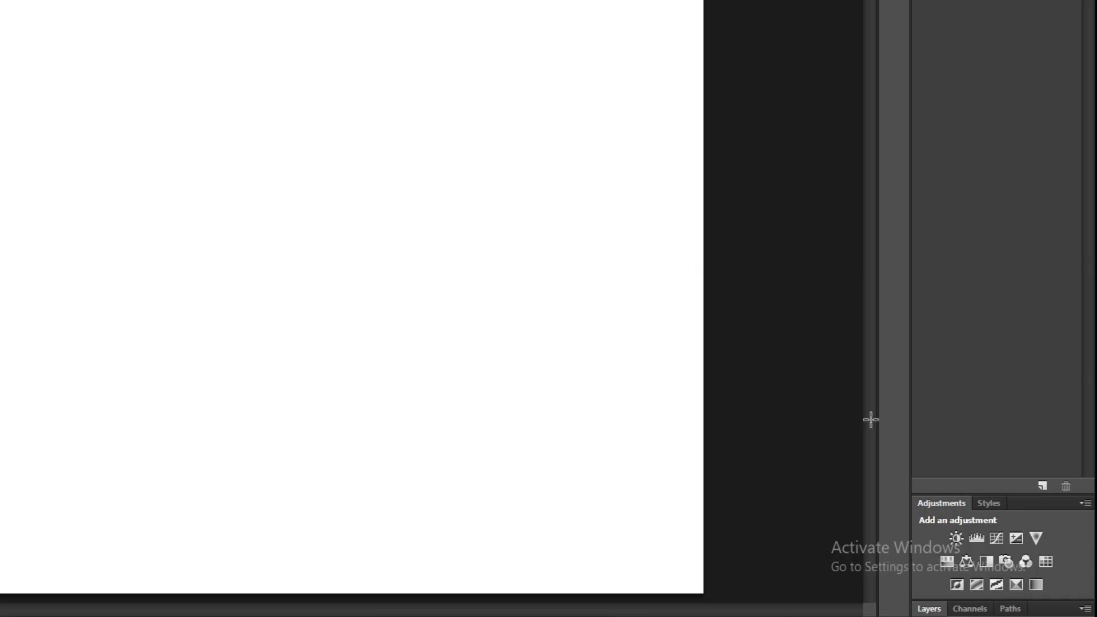
click(931, 608)
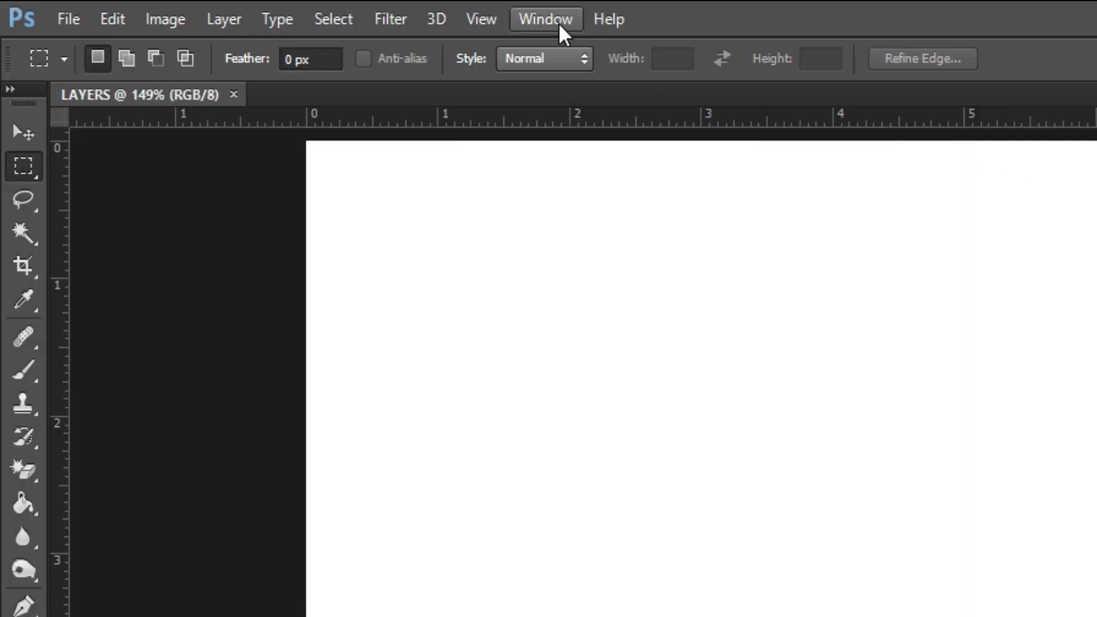
click(560, 23)
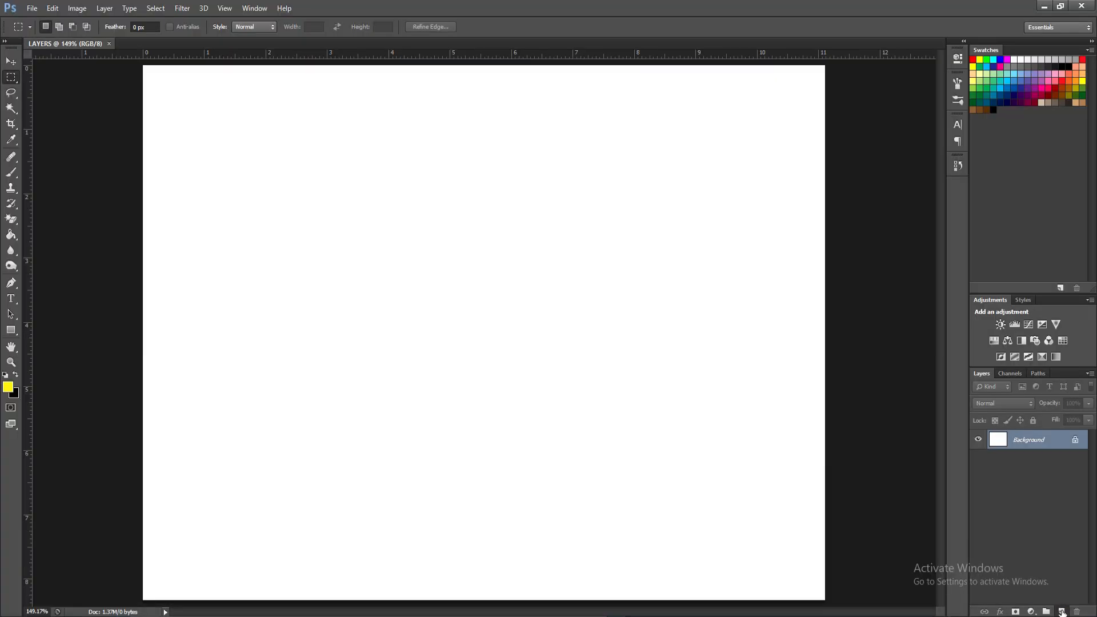
click(1024, 608)
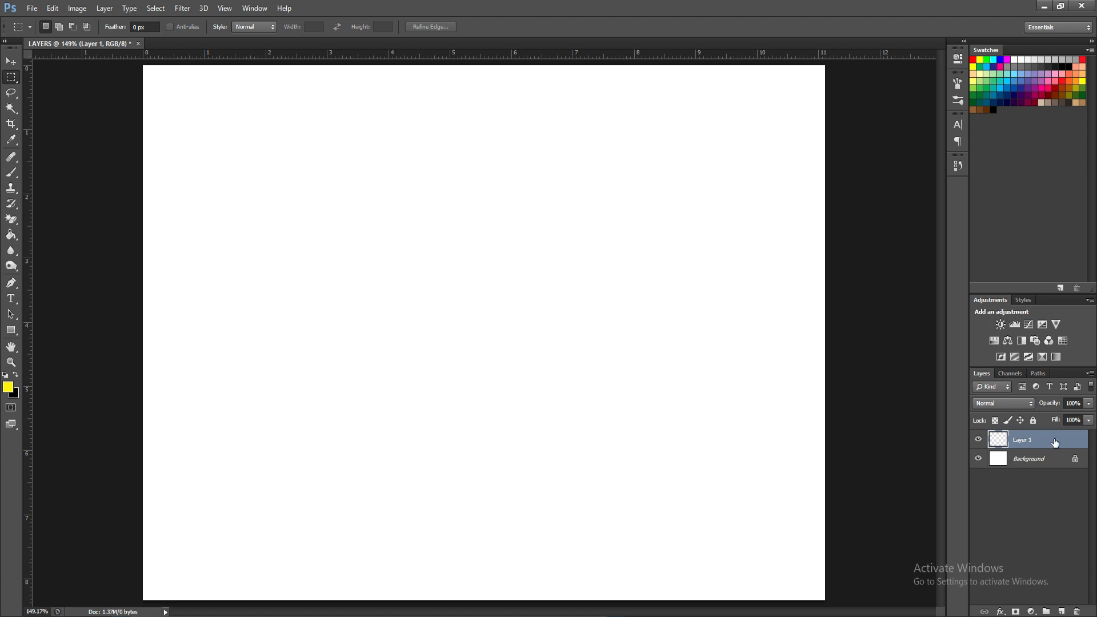
click(1055, 467)
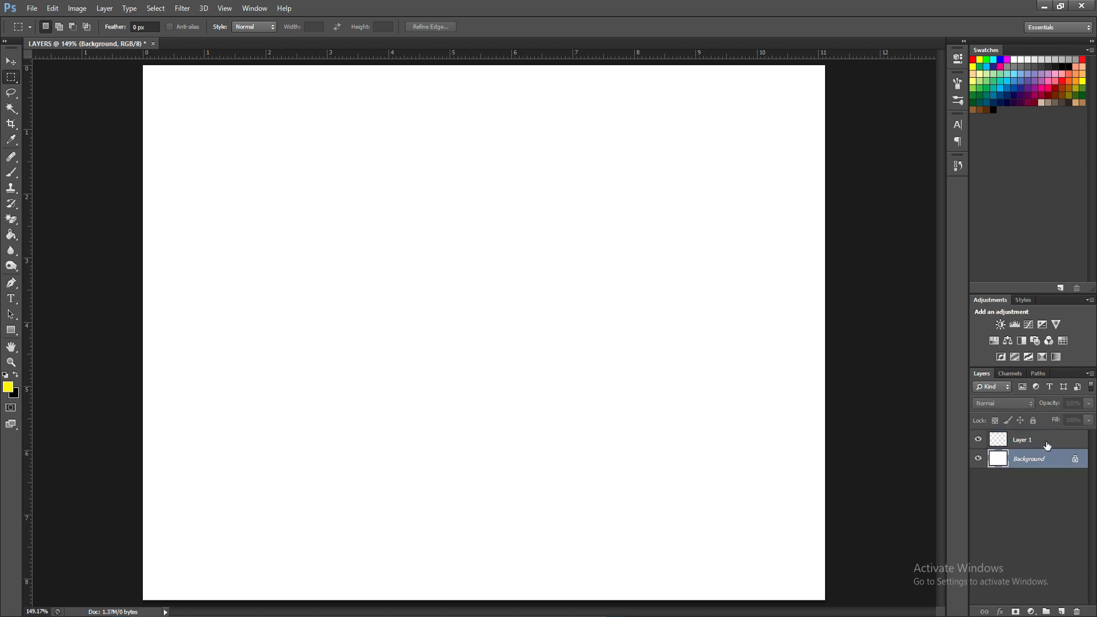
click(1047, 445)
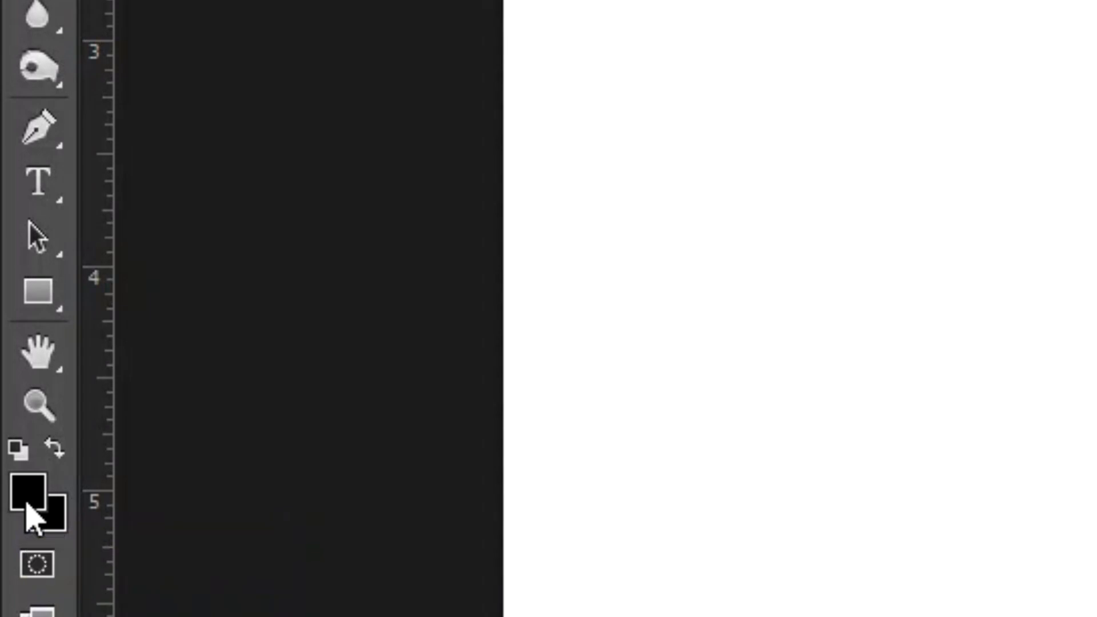
Set the foreground color to black, hex 000000
click(9, 390)
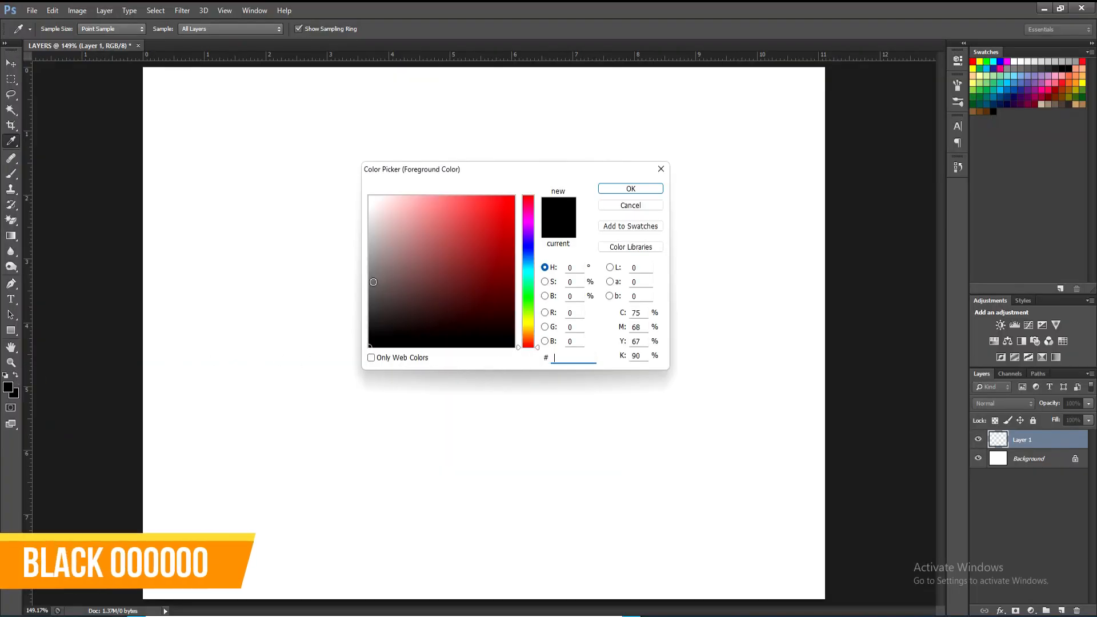
click(373, 282)
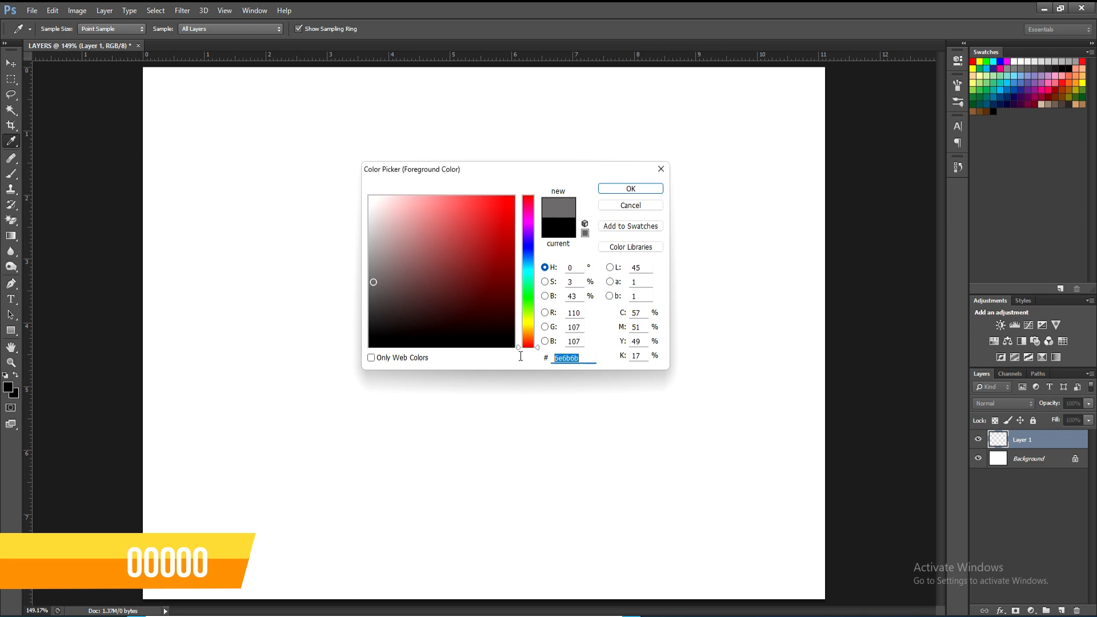
text(000000)
click(632, 191)
Fill Layer 1 with the black foreground color using the Paint Bucket tool, keeping Layer 1 active
key(g)
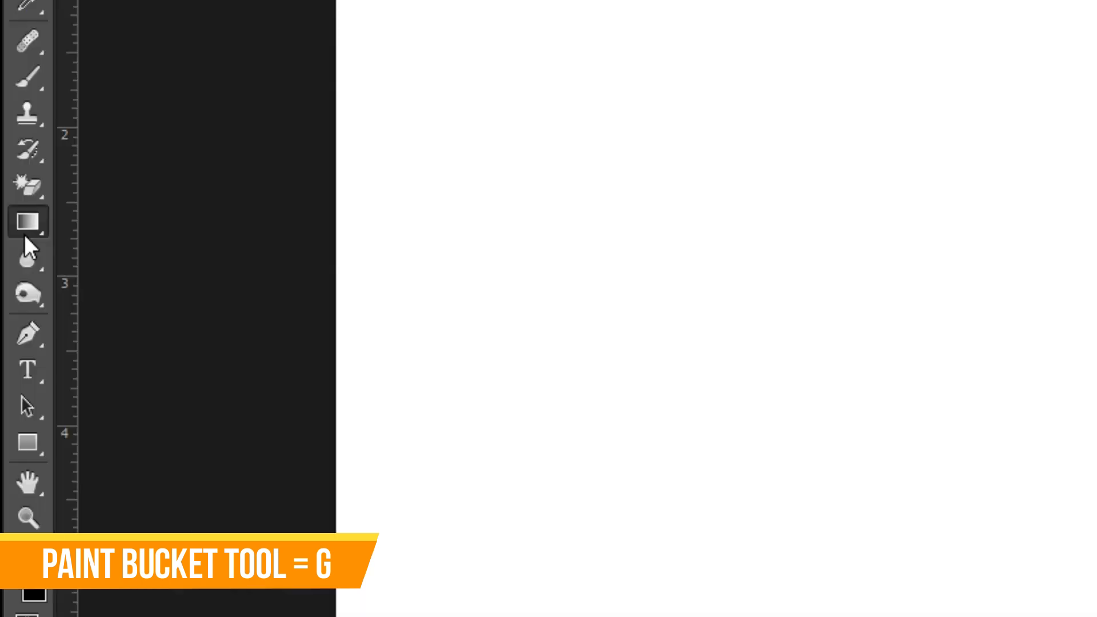
click(12, 236)
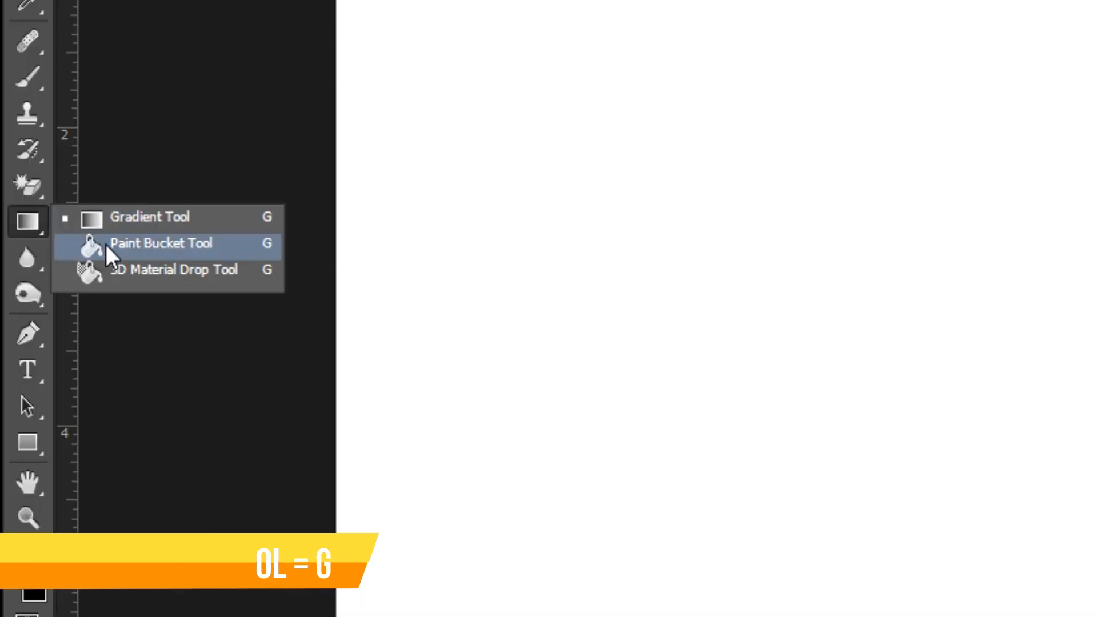
click(144, 243)
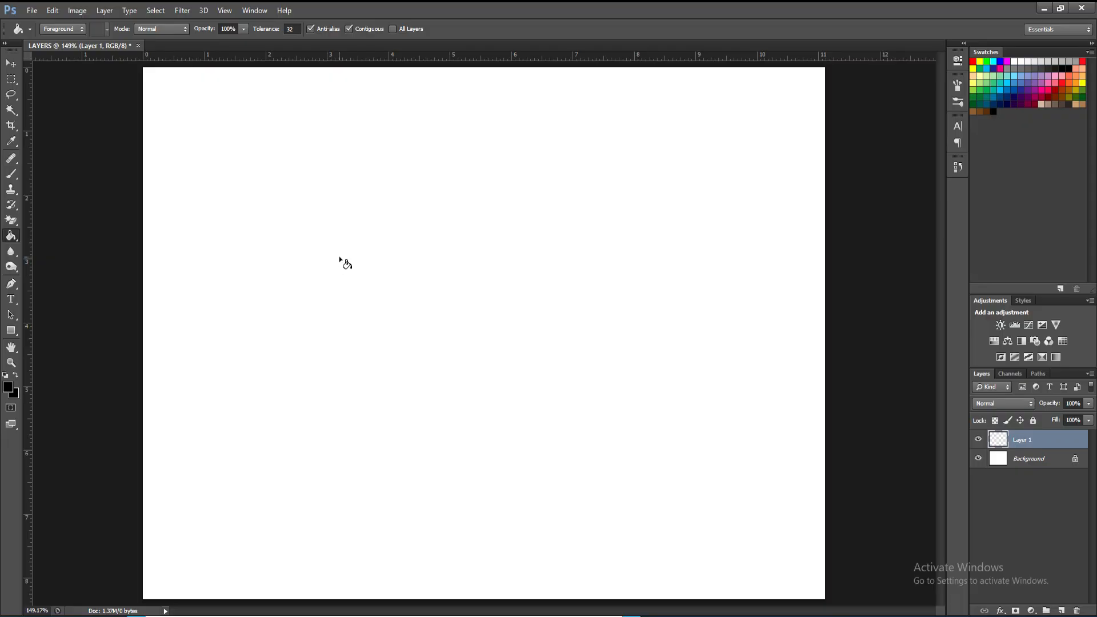
click(783, 281)
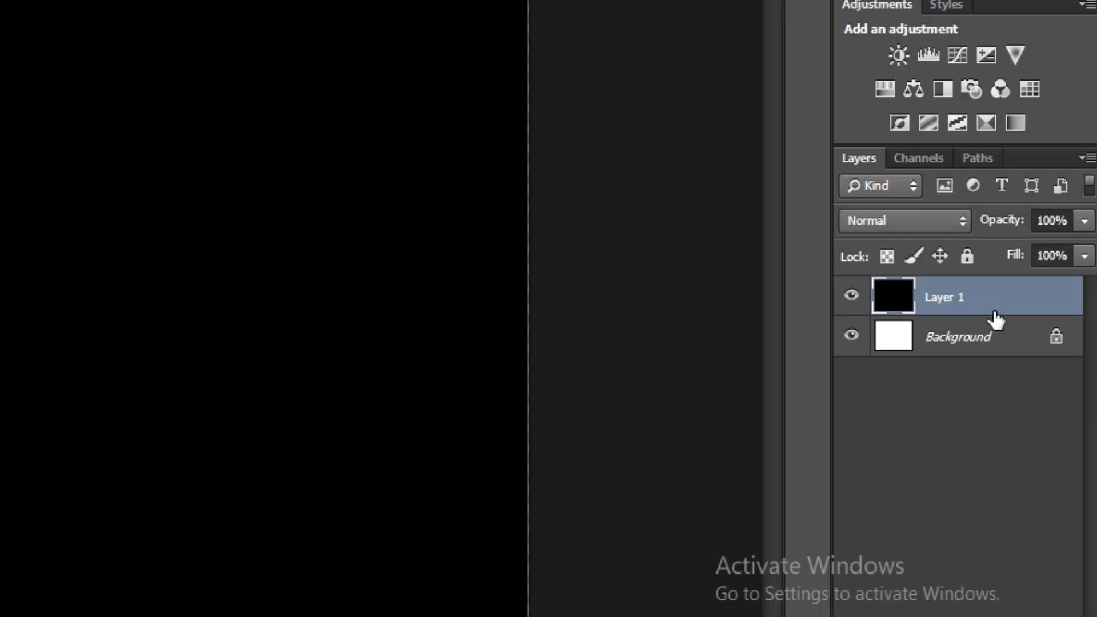
click(1010, 341)
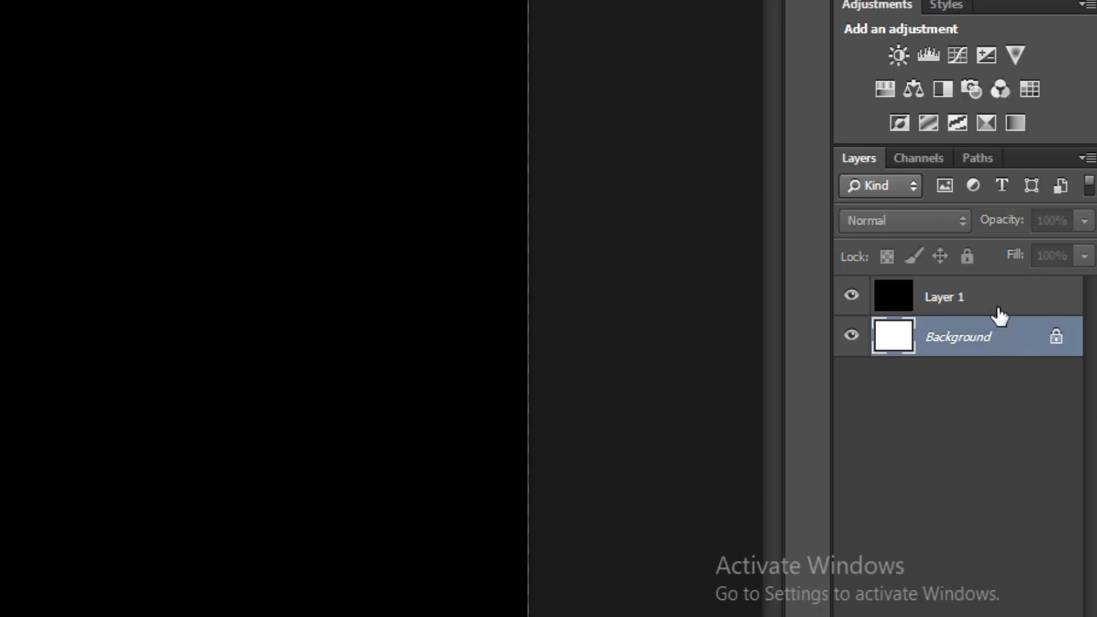
click(997, 306)
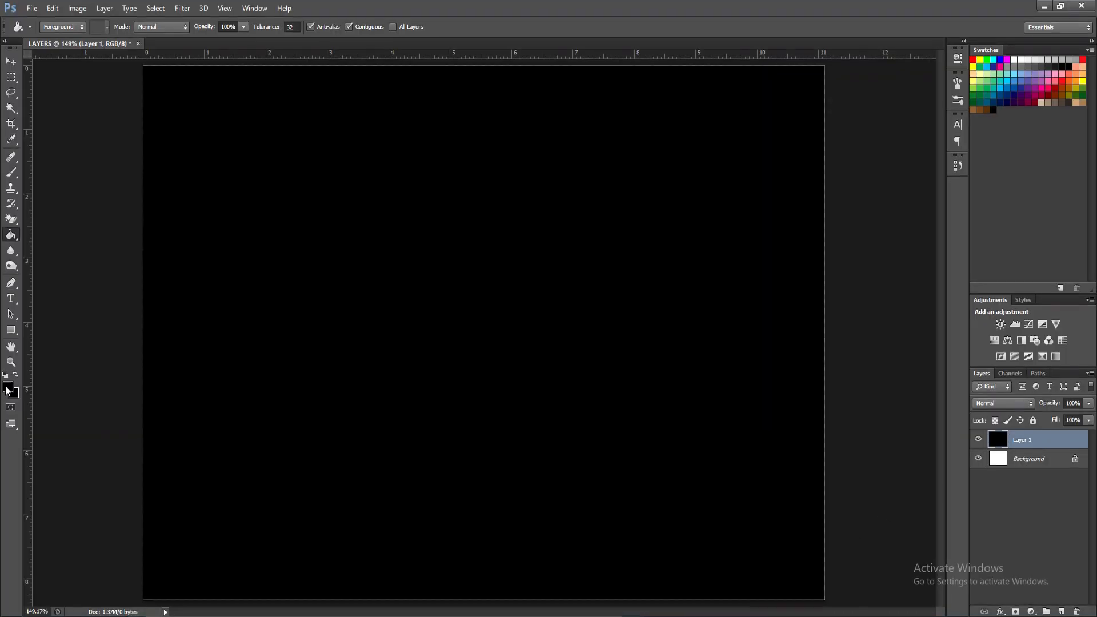
Set the foreground color to yellow, hex f9d904
click(8, 388)
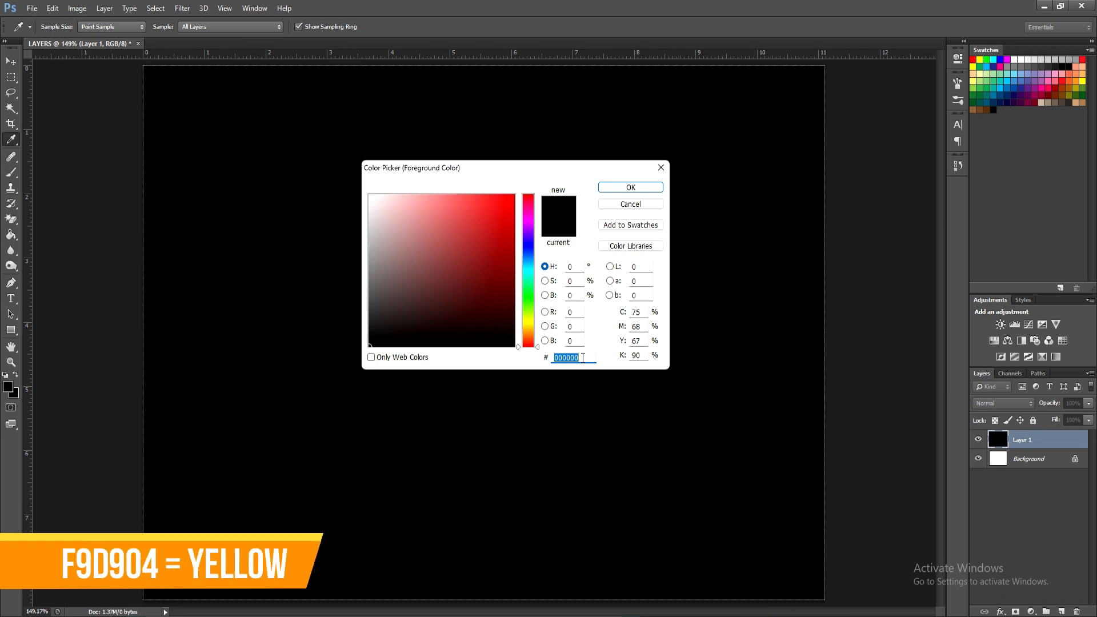
text(f9)
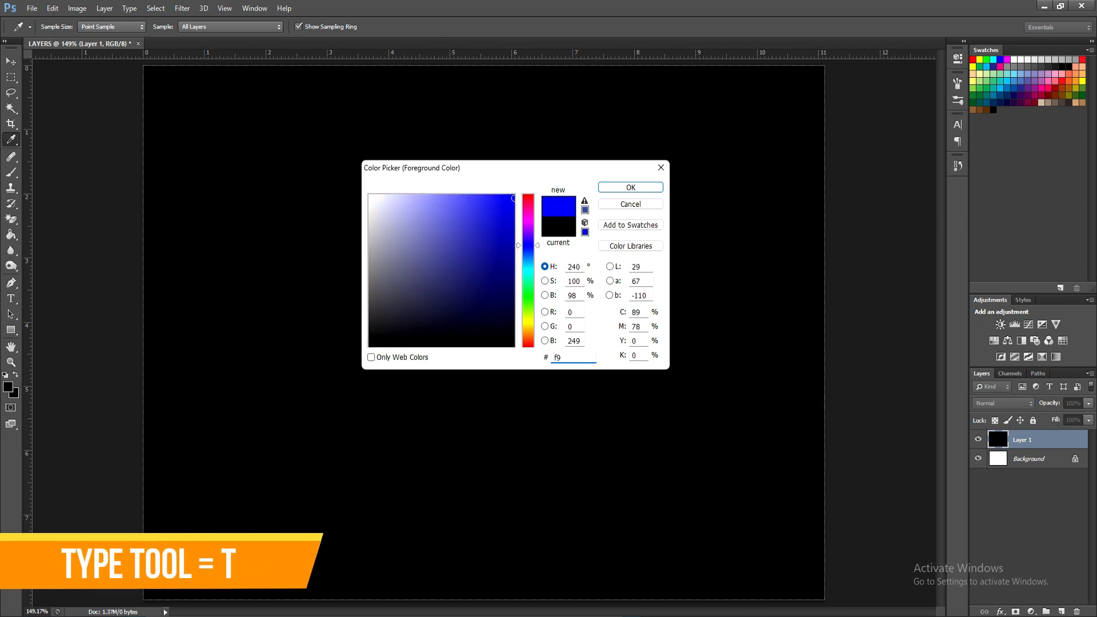
text(d9)
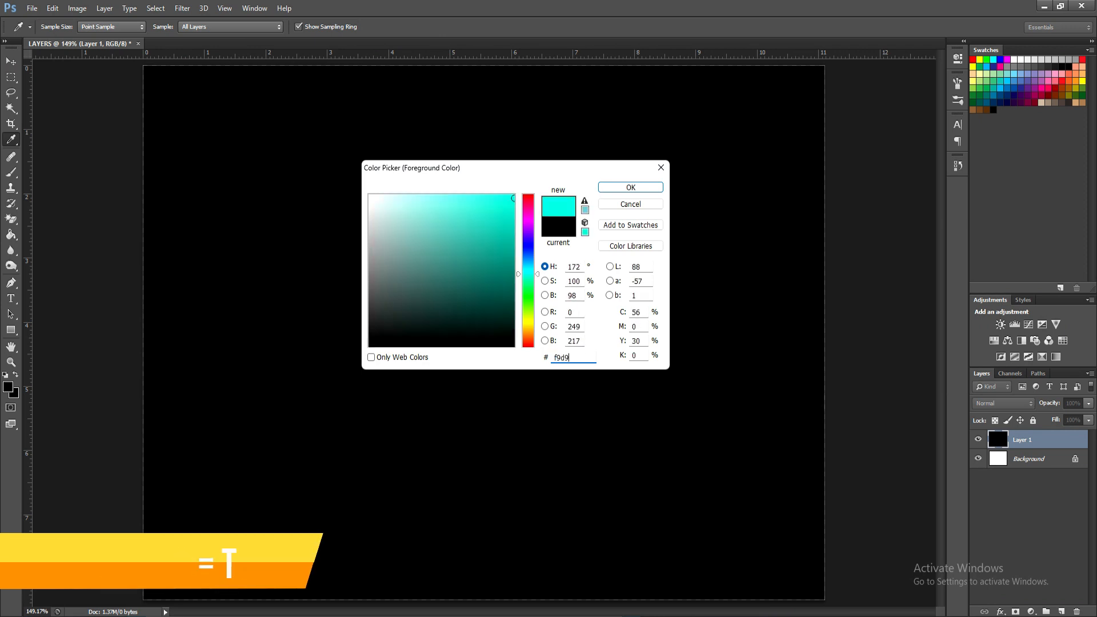
text(04)
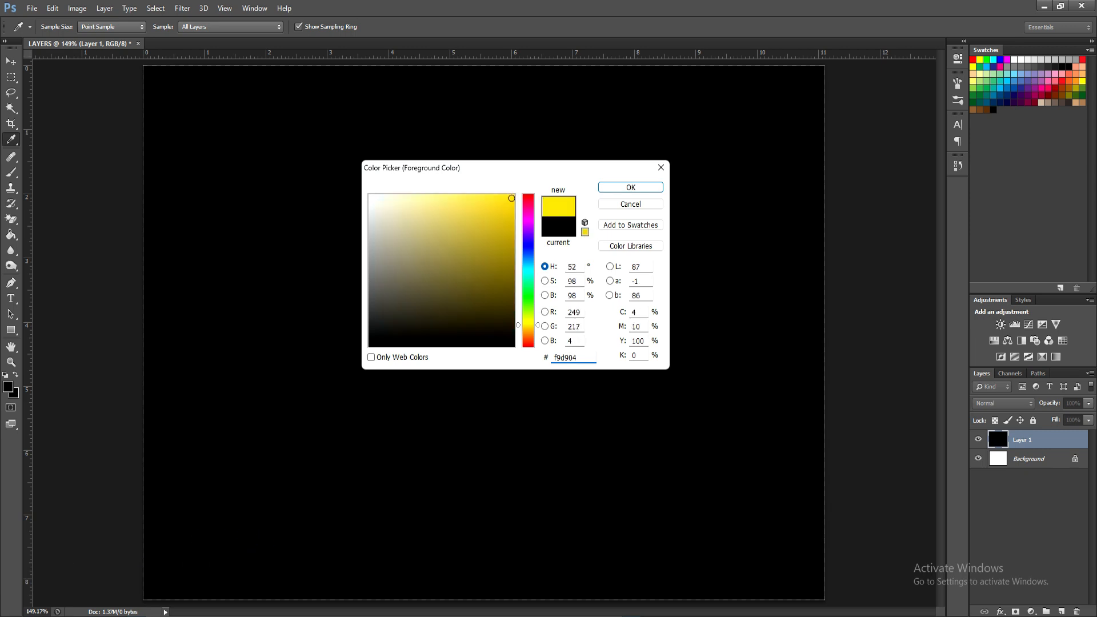
click(630, 187)
key(g)
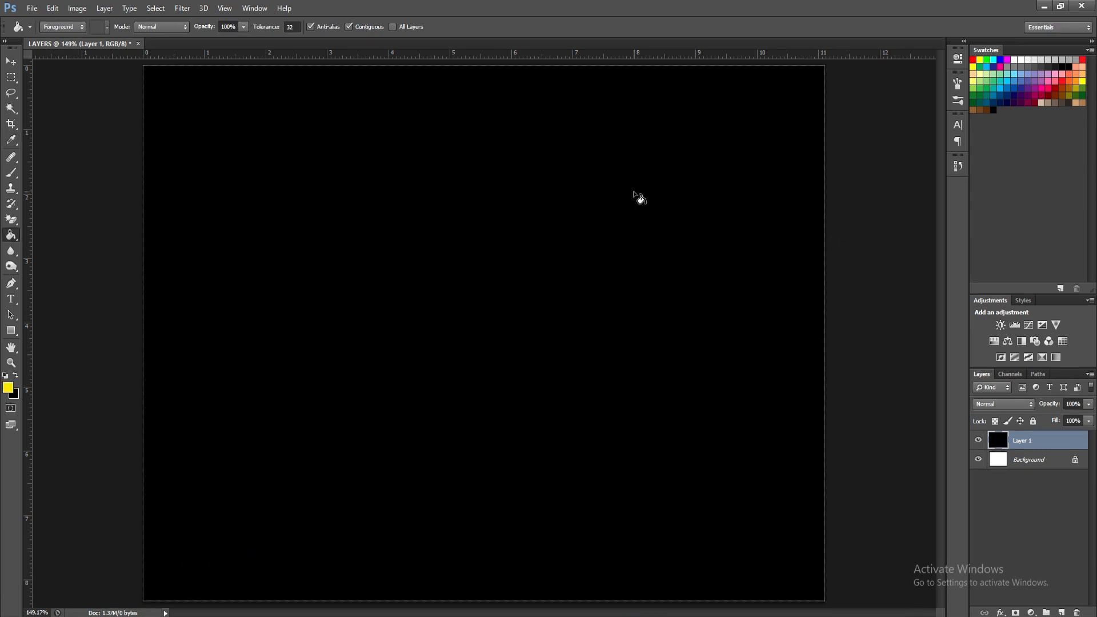
Add the horizontal text REGION near the middle of the black canvas with the Horizontal Type tool
click(12, 301)
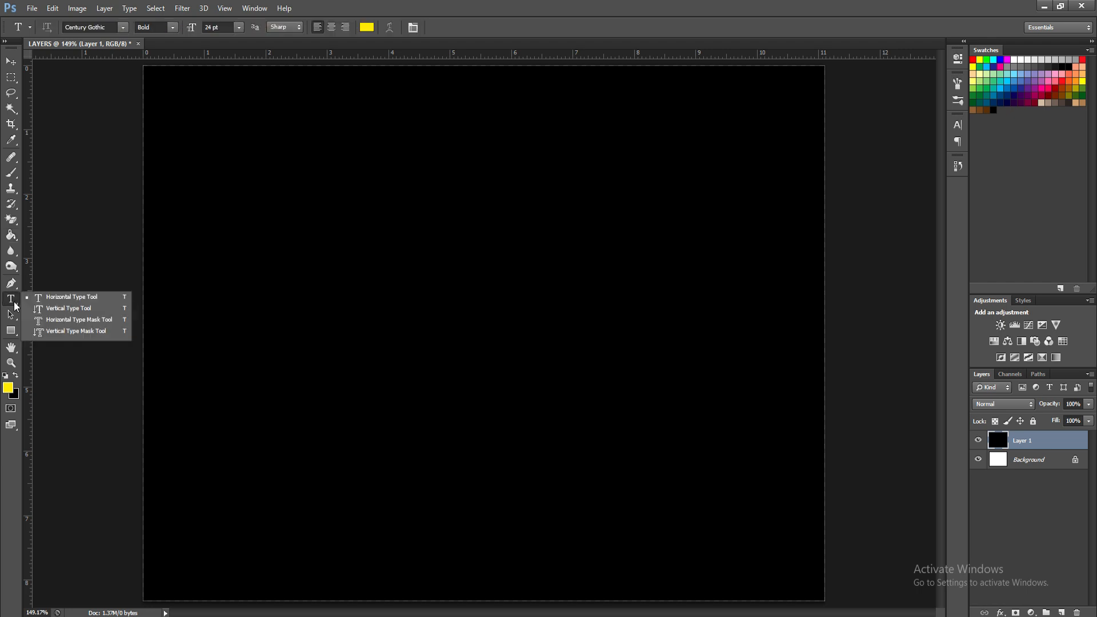
click(57, 301)
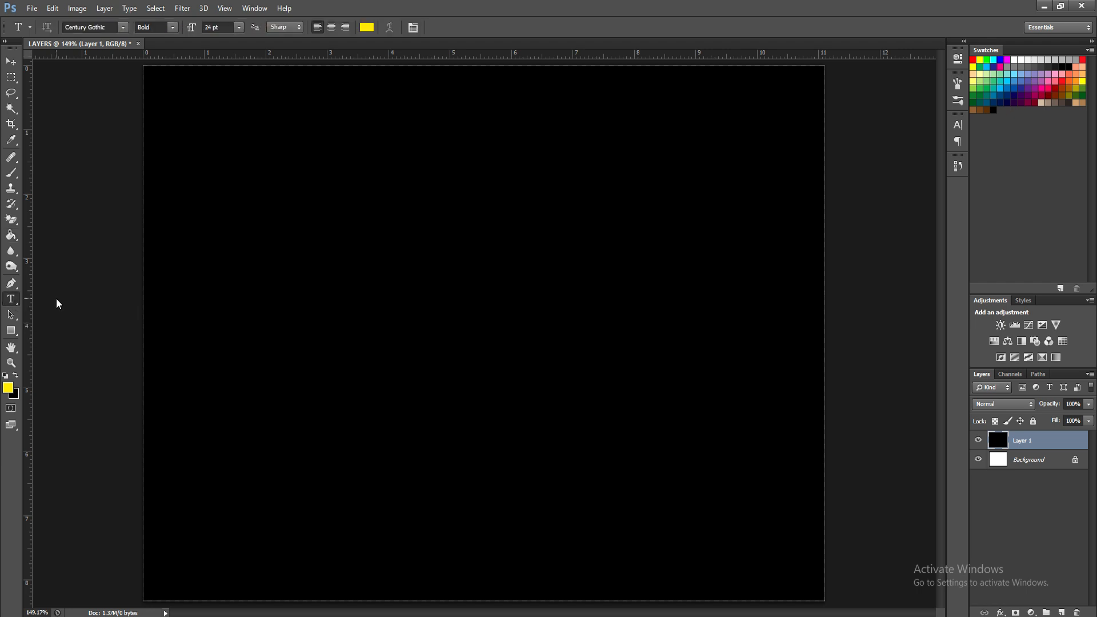
click(355, 305)
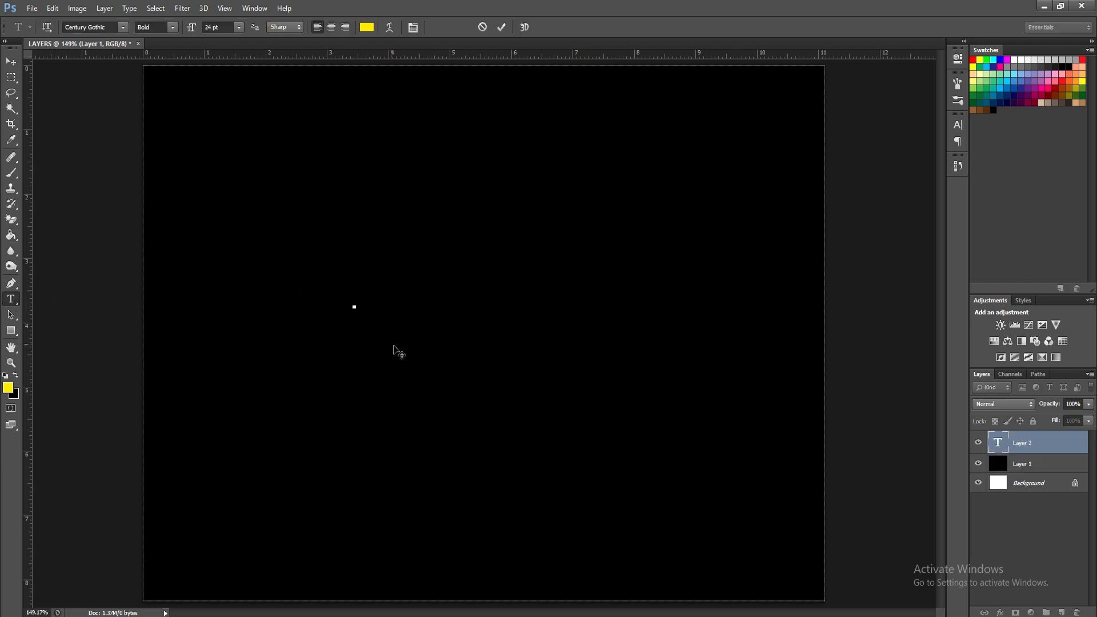
text(REGION)
Set the font size of the REGION text to 72 pt and commit the text
double_click(390, 301)
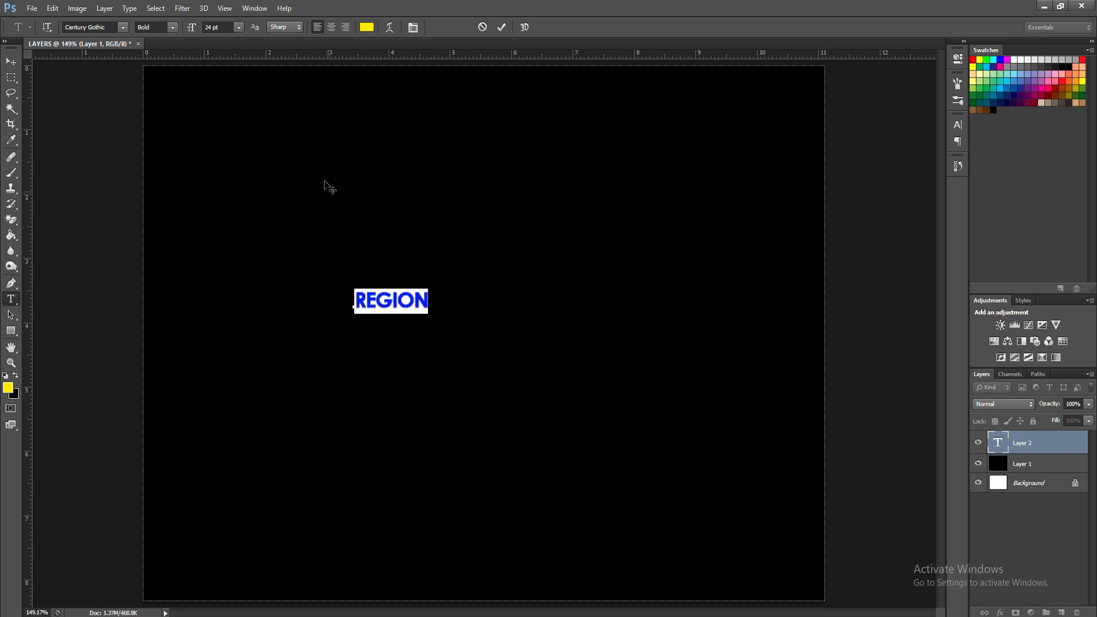
click(238, 27)
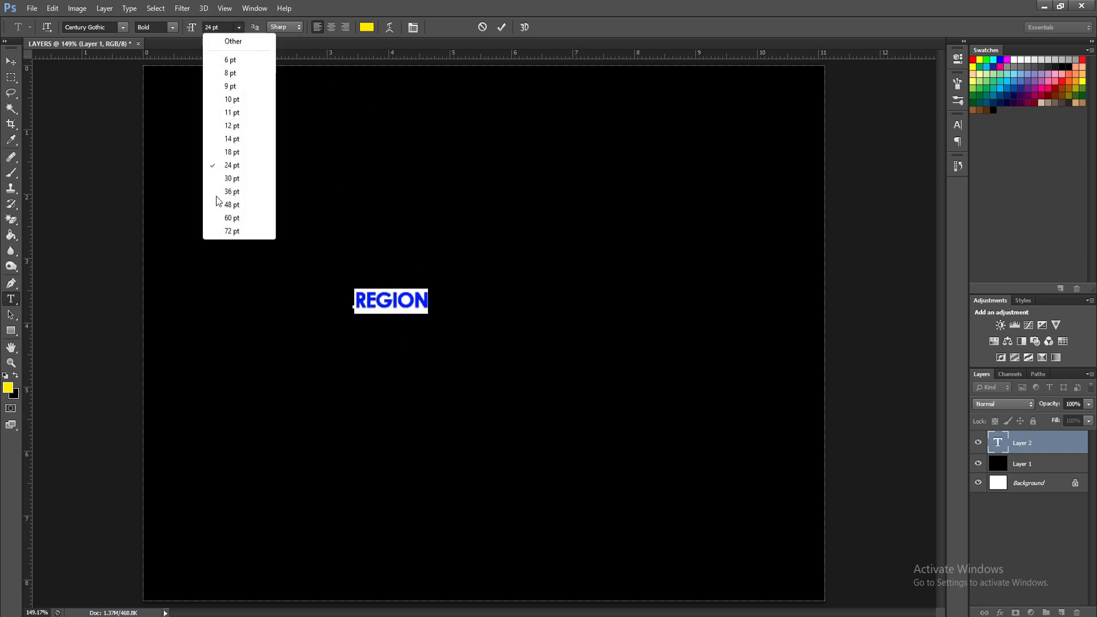
click(229, 231)
key(ctrl+Return)
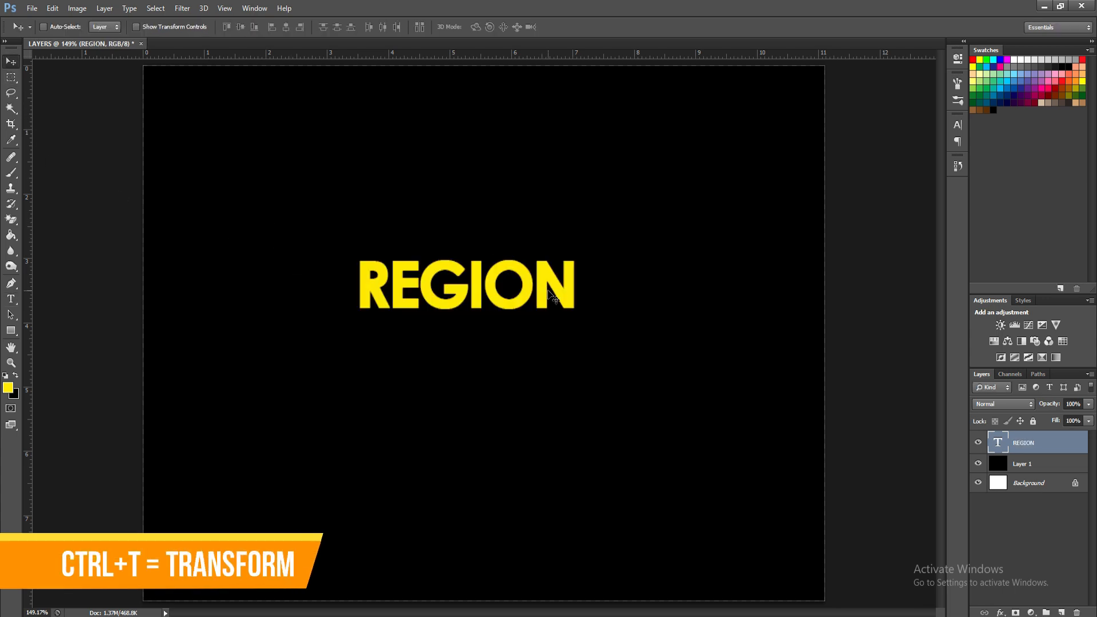
Enlarge the REGION text to about 6 inches wide with Free Transform and center it on the canvas
key(ctrl+t)
drag(574, 326, 726, 383)
drag(690, 344, 630, 361)
key(Return)
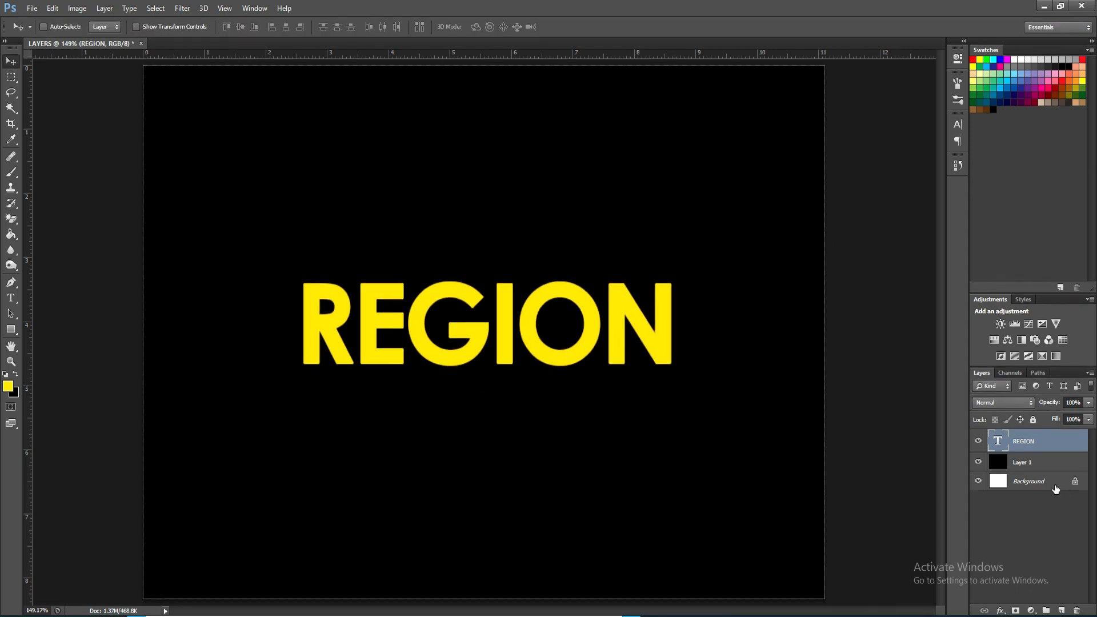
Convert the locked Background into a regular layer, keeping the default name and settings
click(1056, 489)
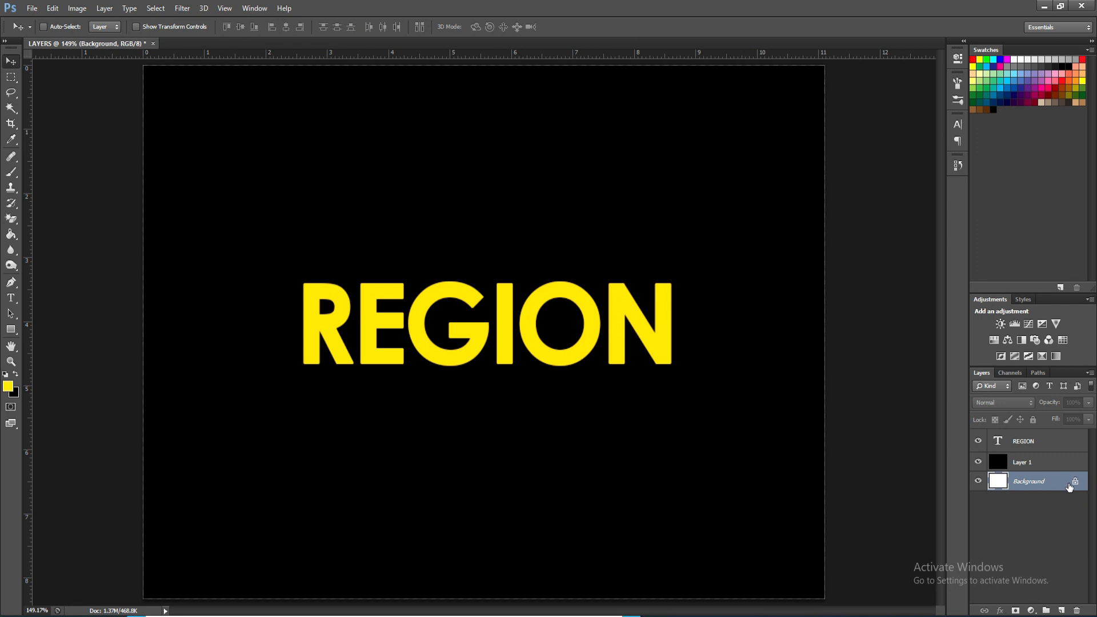
click(1076, 483)
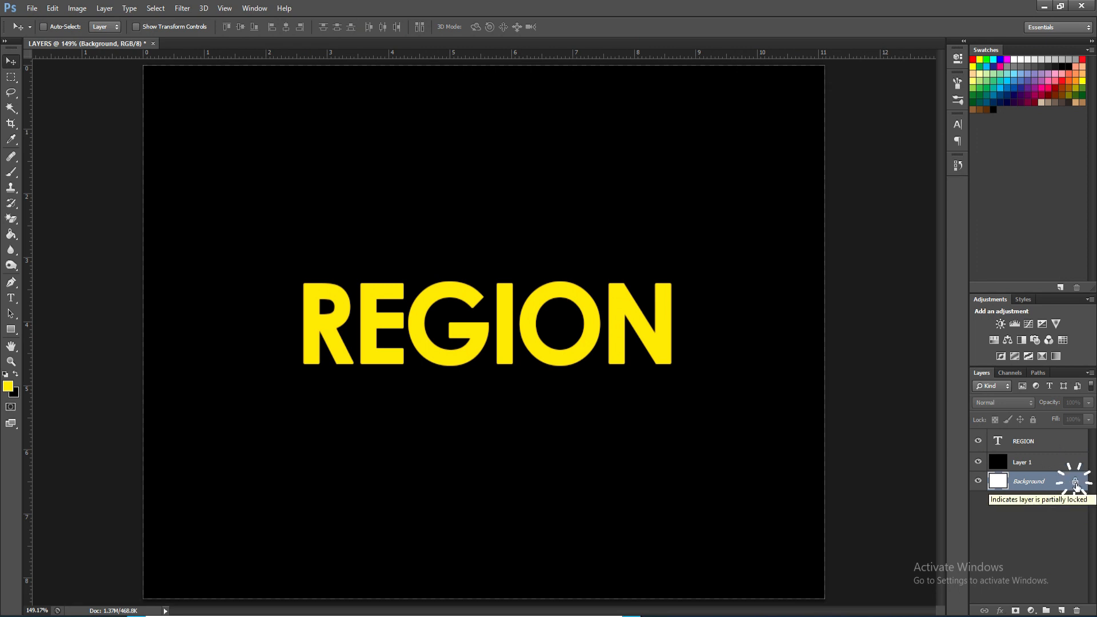
click(1076, 484)
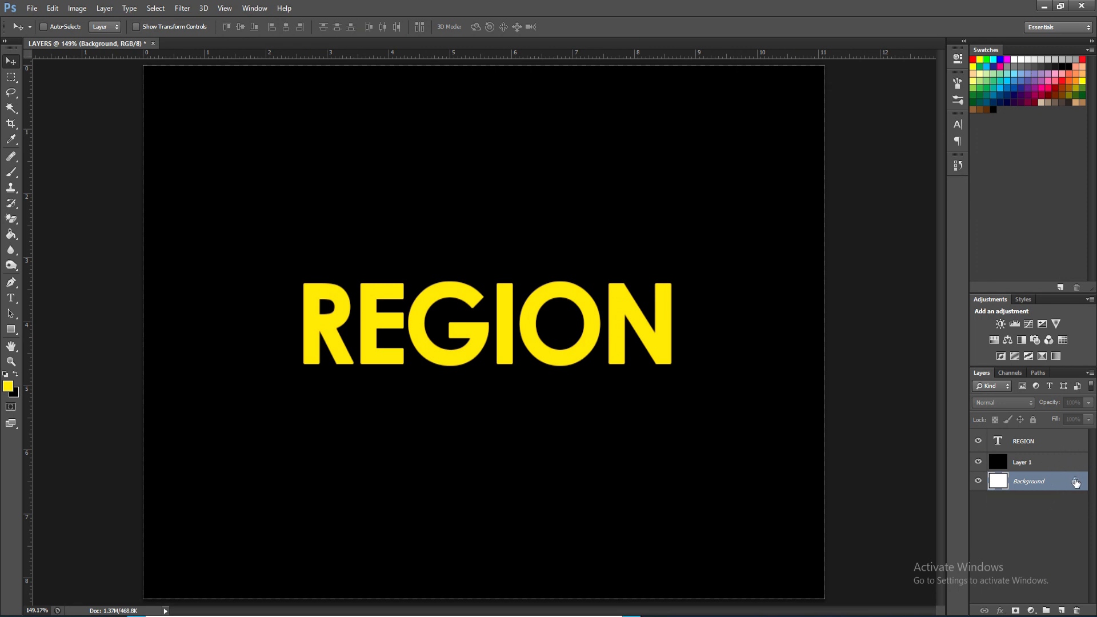
double_click(1075, 483)
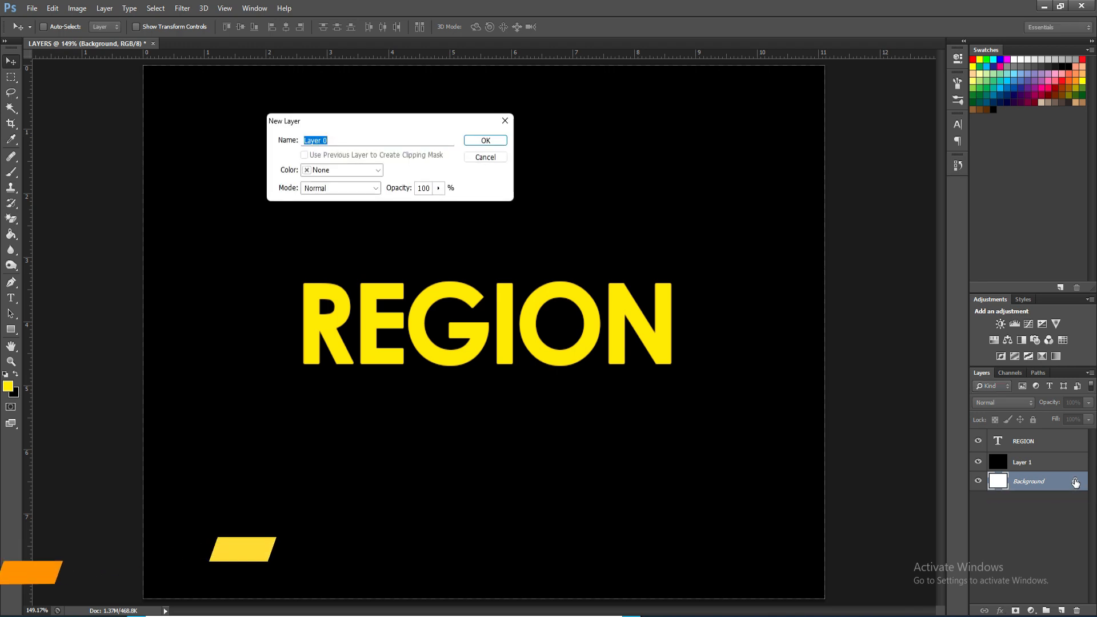
click(489, 143)
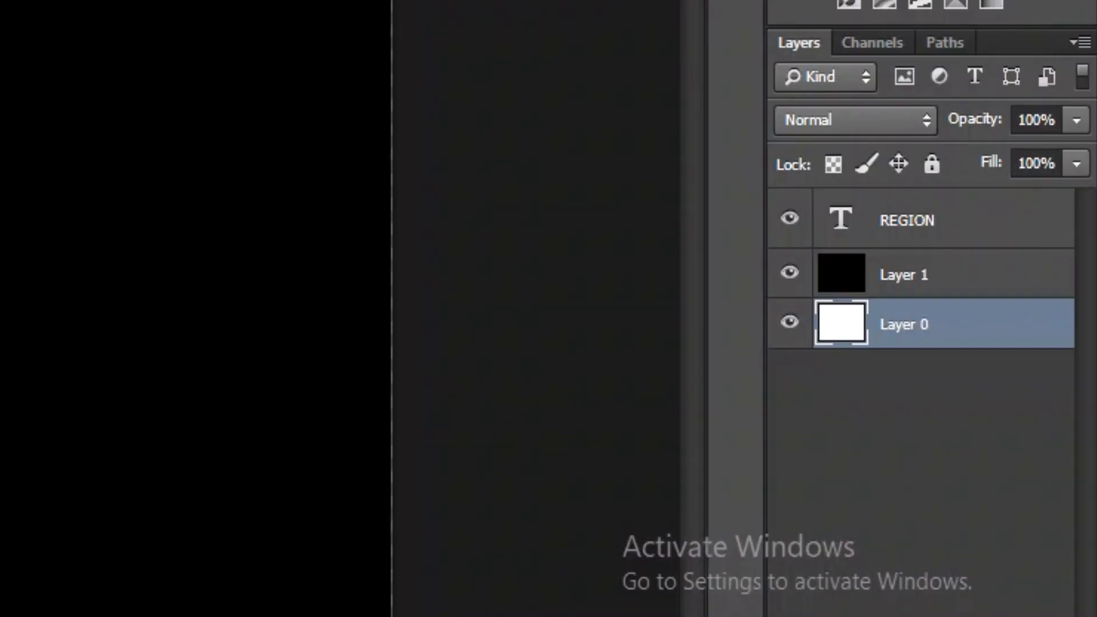
Rename the black fill layer as BLACK and the white bottom layer as WHITE
double_click(910, 277)
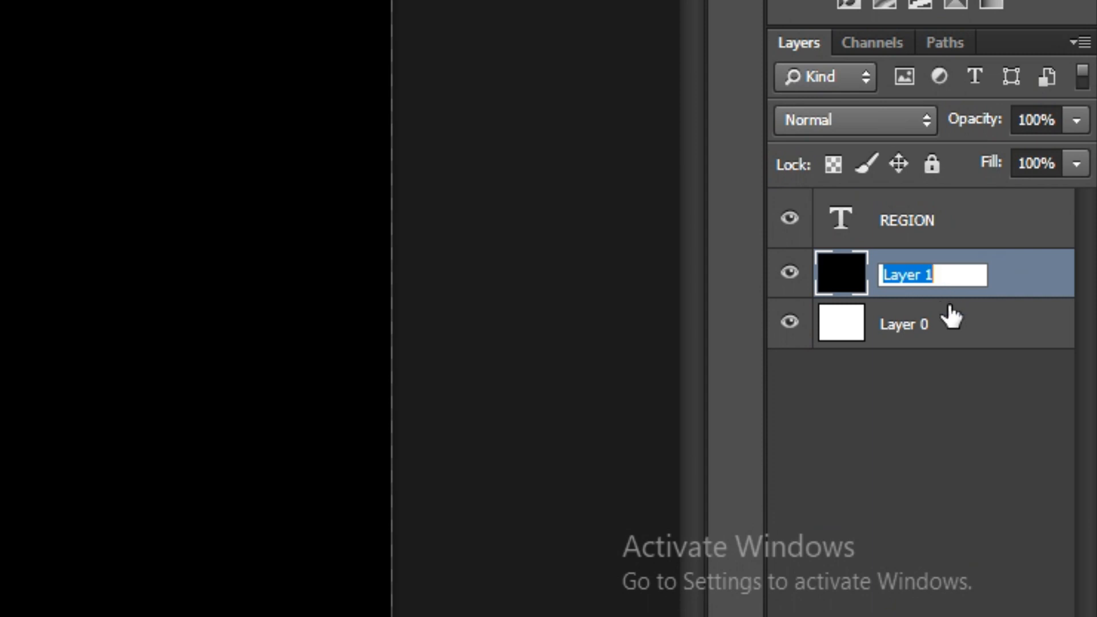
text(b)
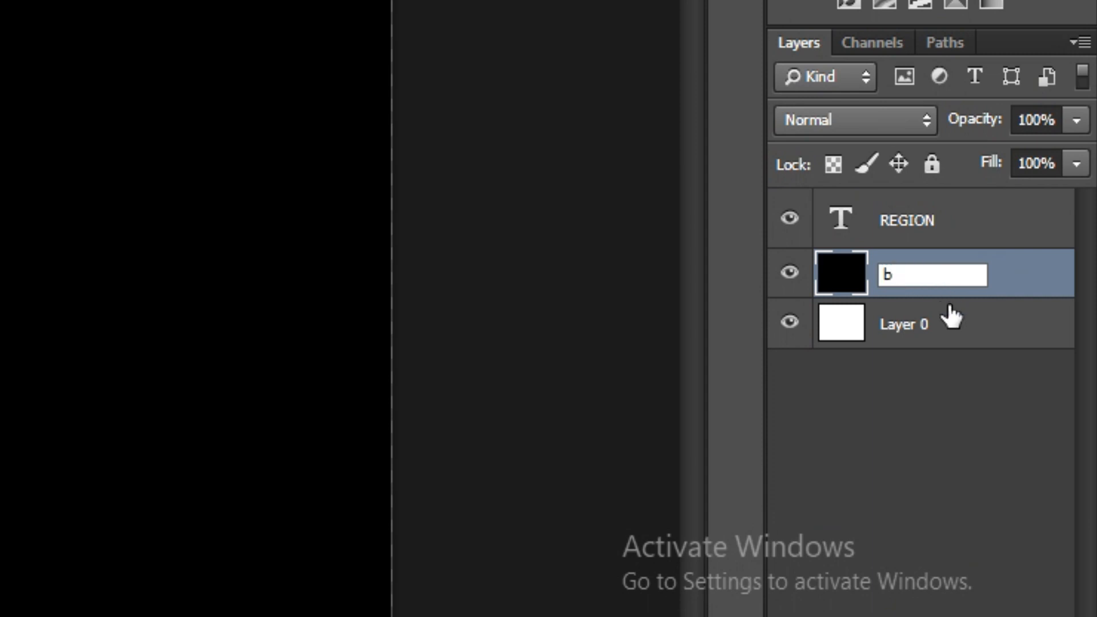
text(aBLACK)
double_click(909, 325)
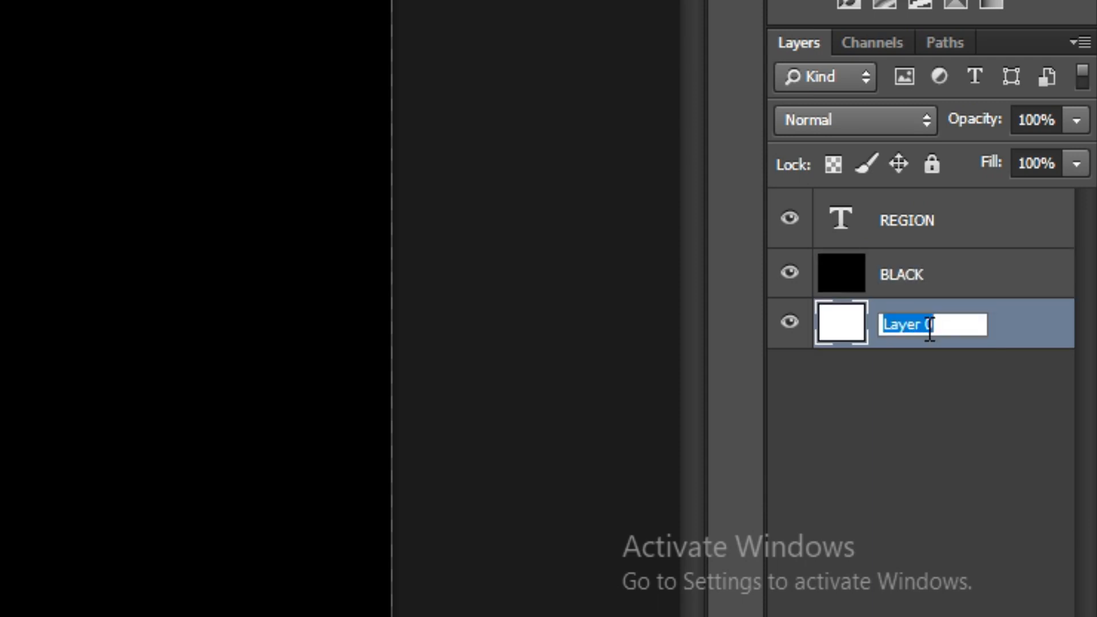
text(WHITE)
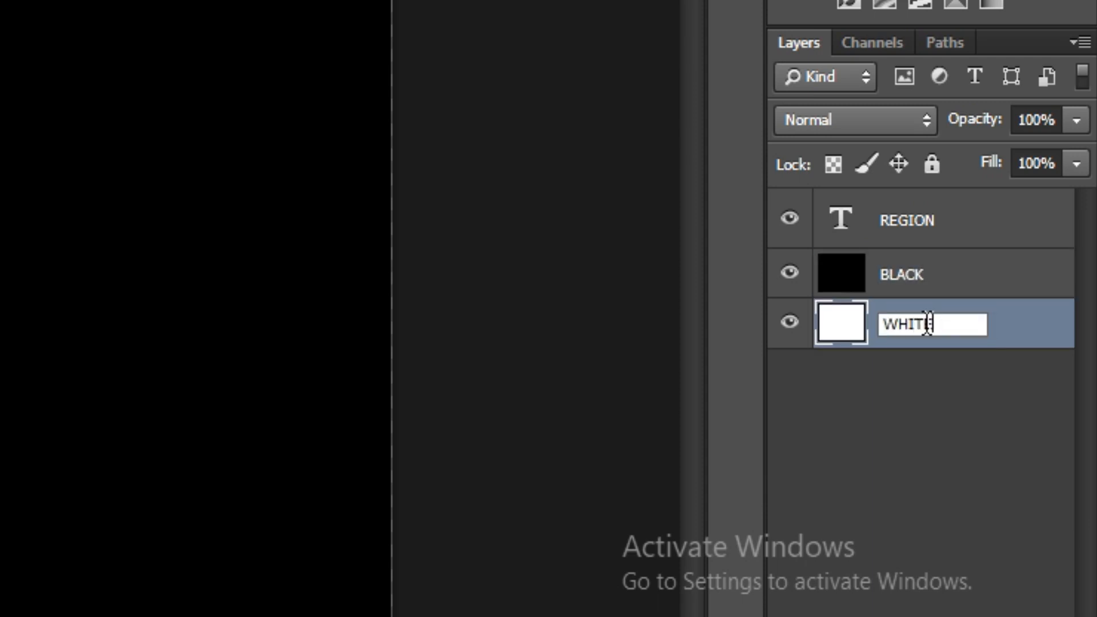
click(866, 403)
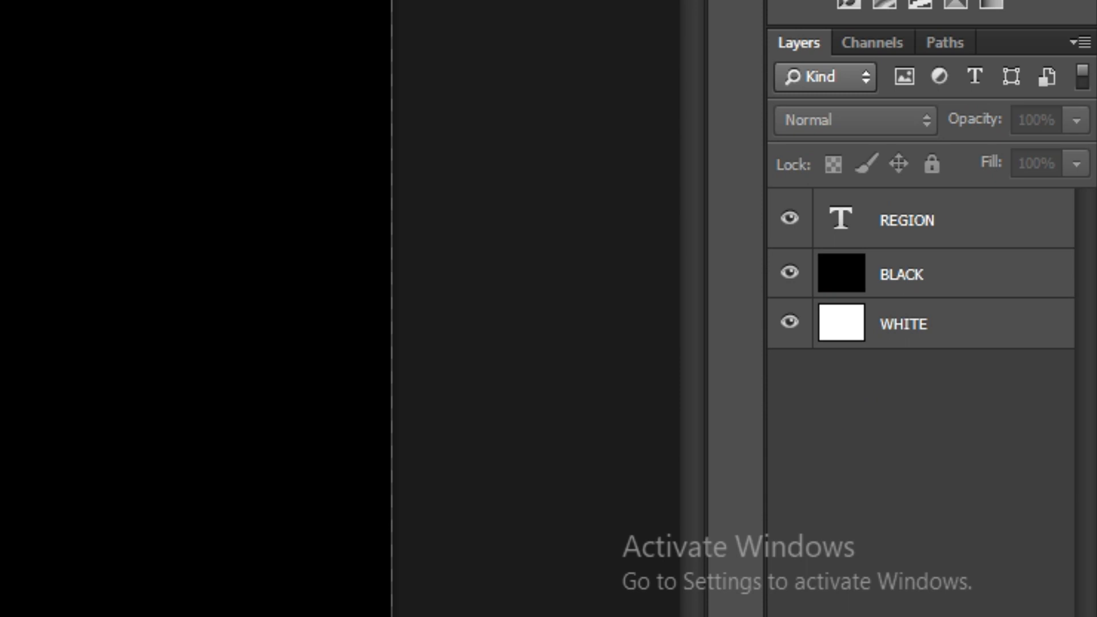
Select the WHITE layer and set the foreground color to orange, hex eb6e08
click(874, 266)
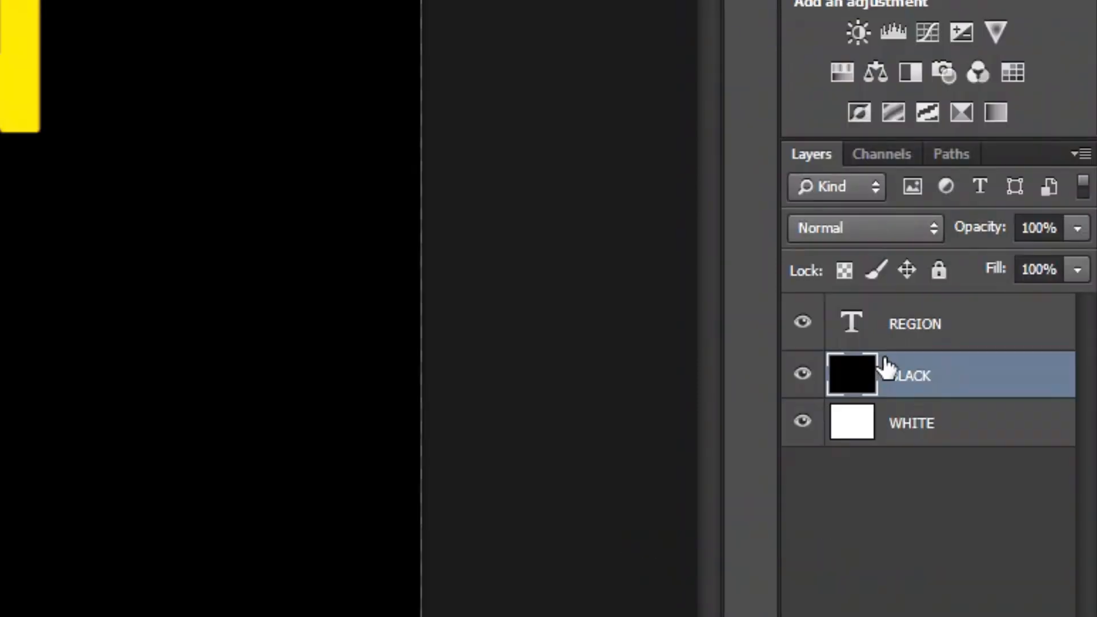
click(951, 423)
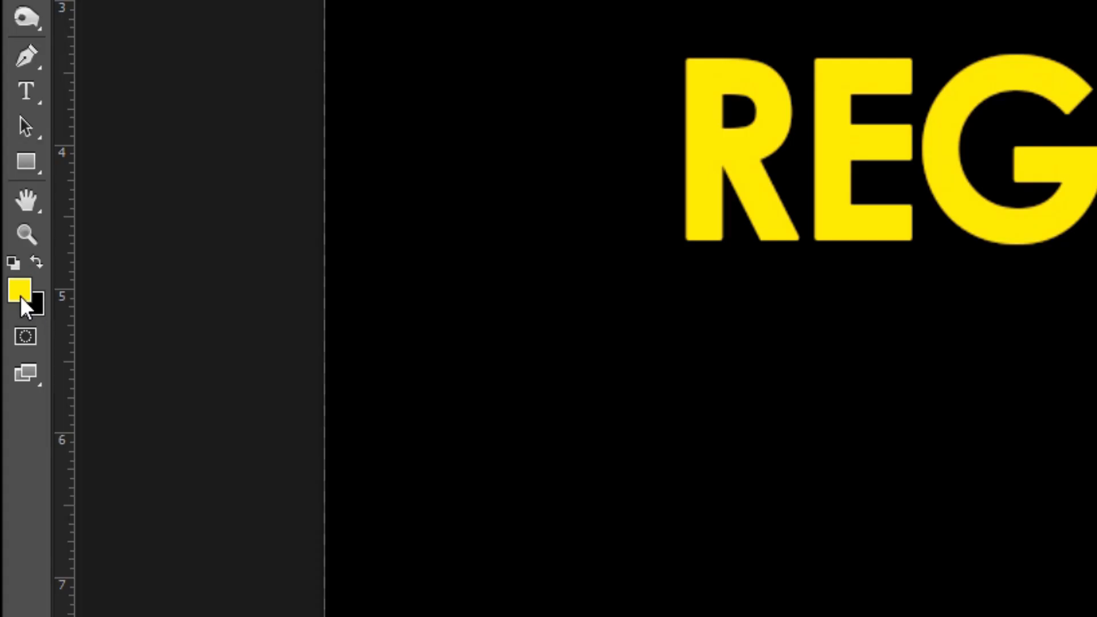
click(7, 385)
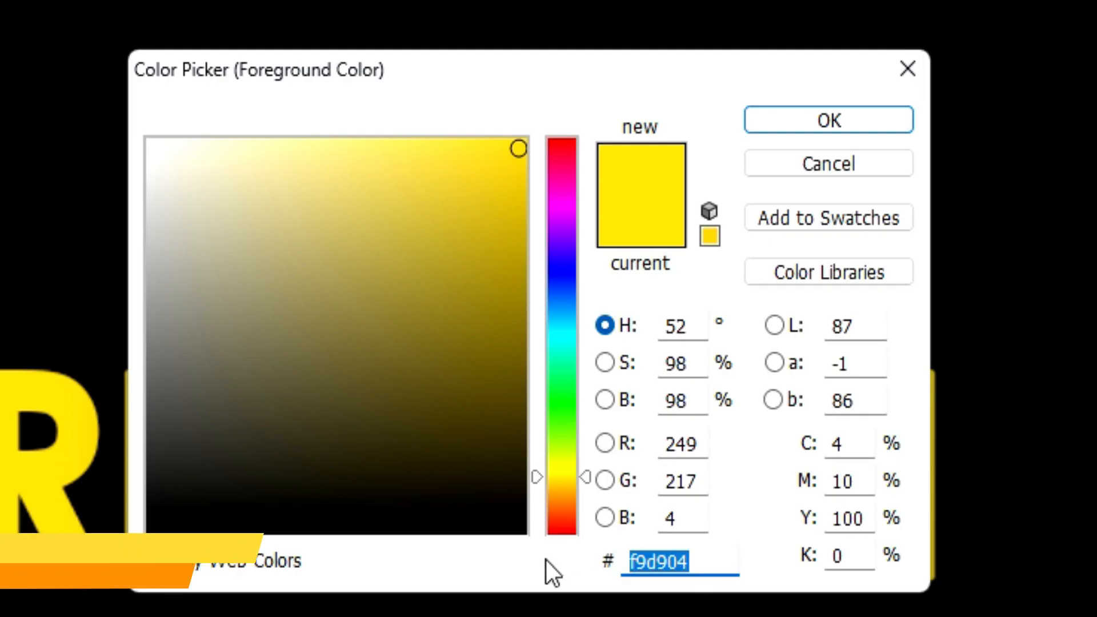
text(eb)
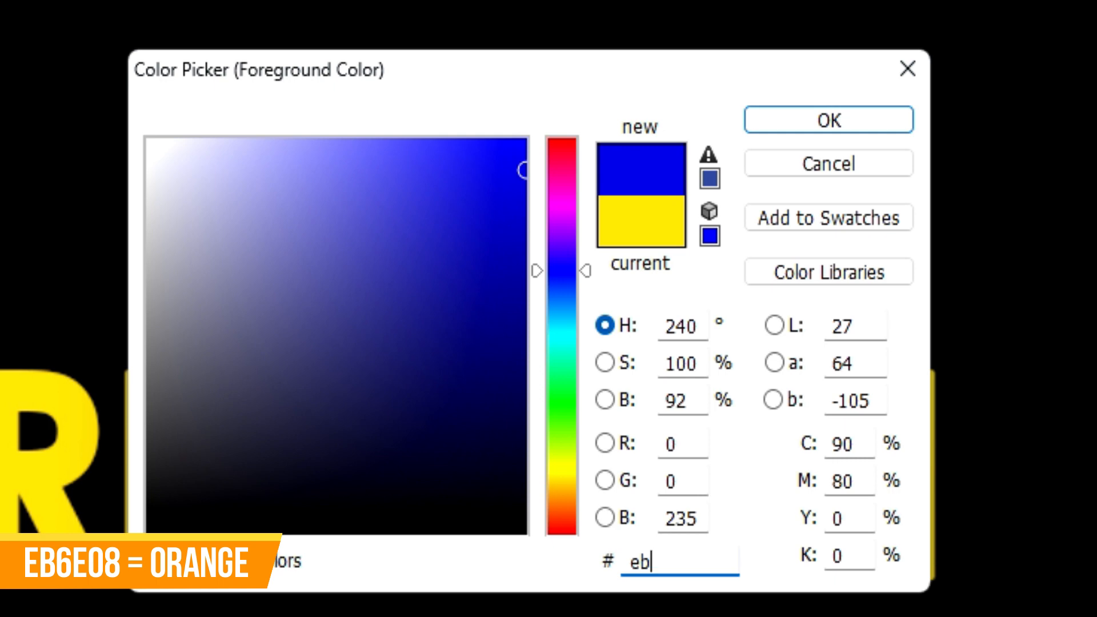
text(6e08)
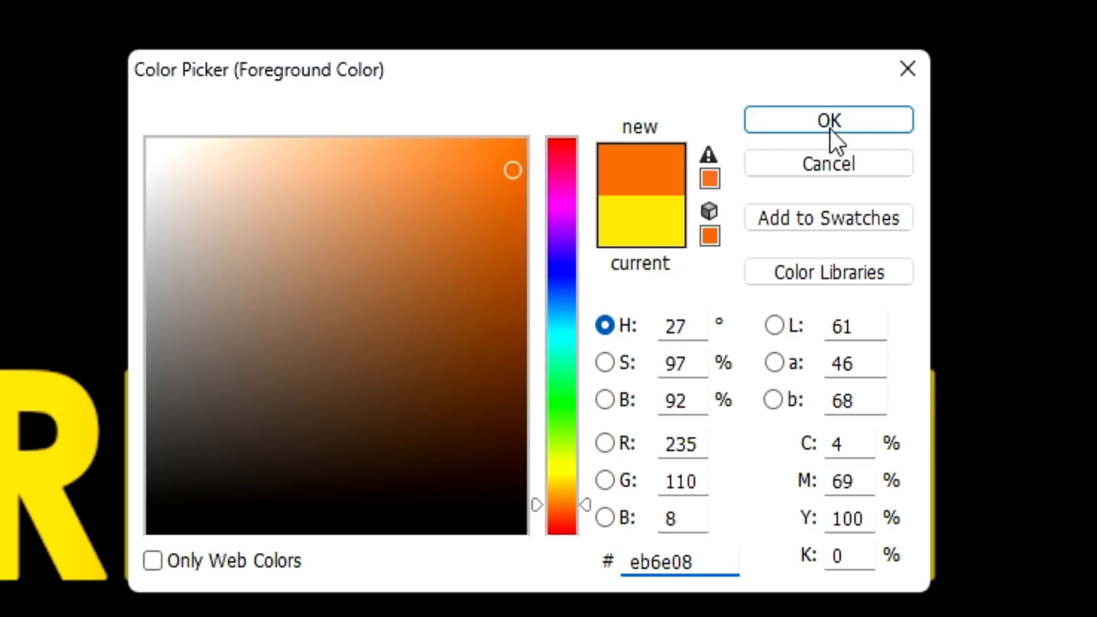
click(828, 117)
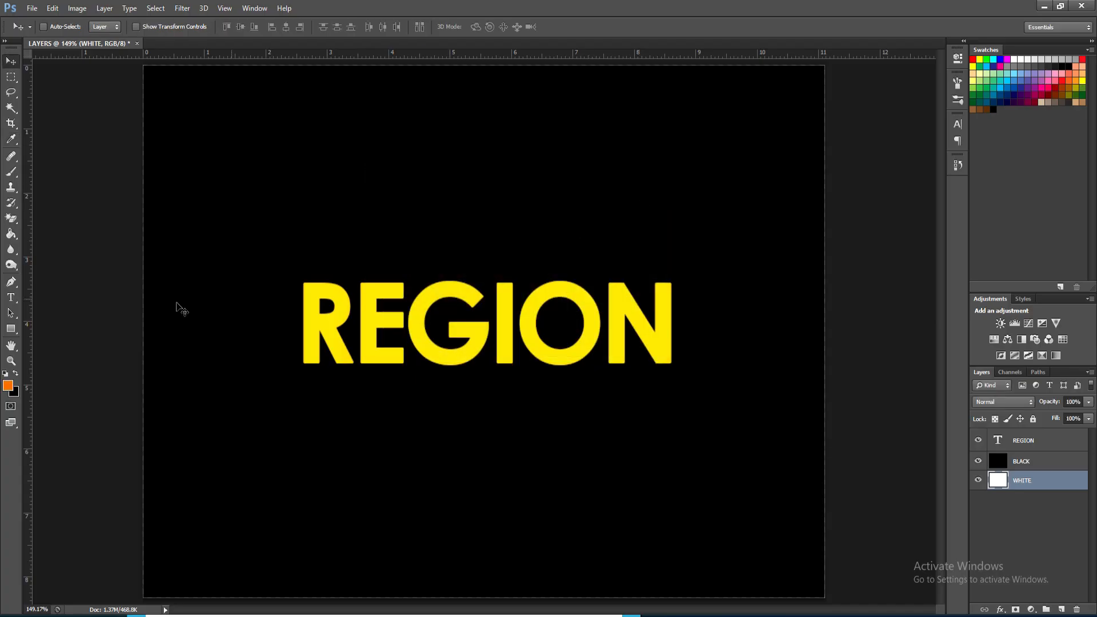
Fill the WHITE layer with the orange foreground color using the Paint Bucket and rename the layer as ORANGE
click(11, 235)
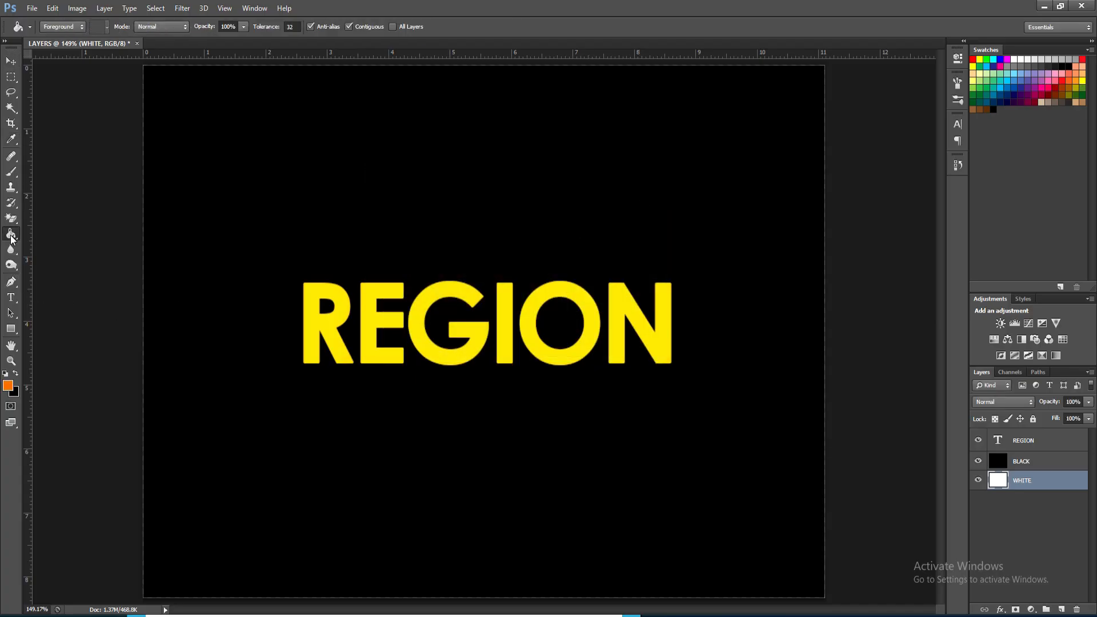
click(585, 387)
double_click(1021, 481)
text(orORAN)
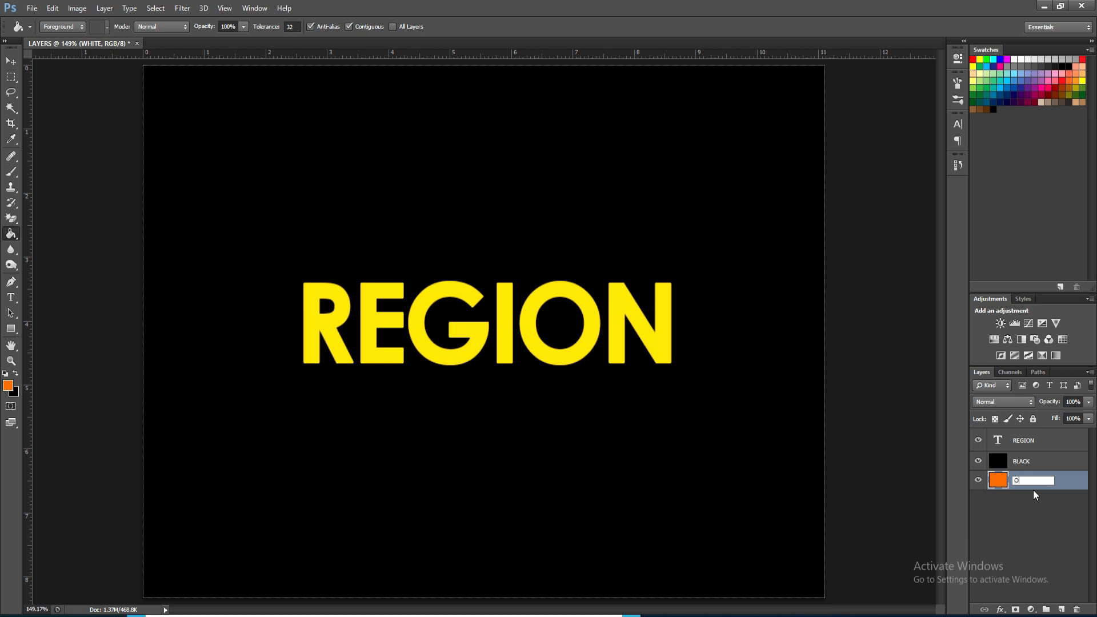
text(GE)
key(Return)
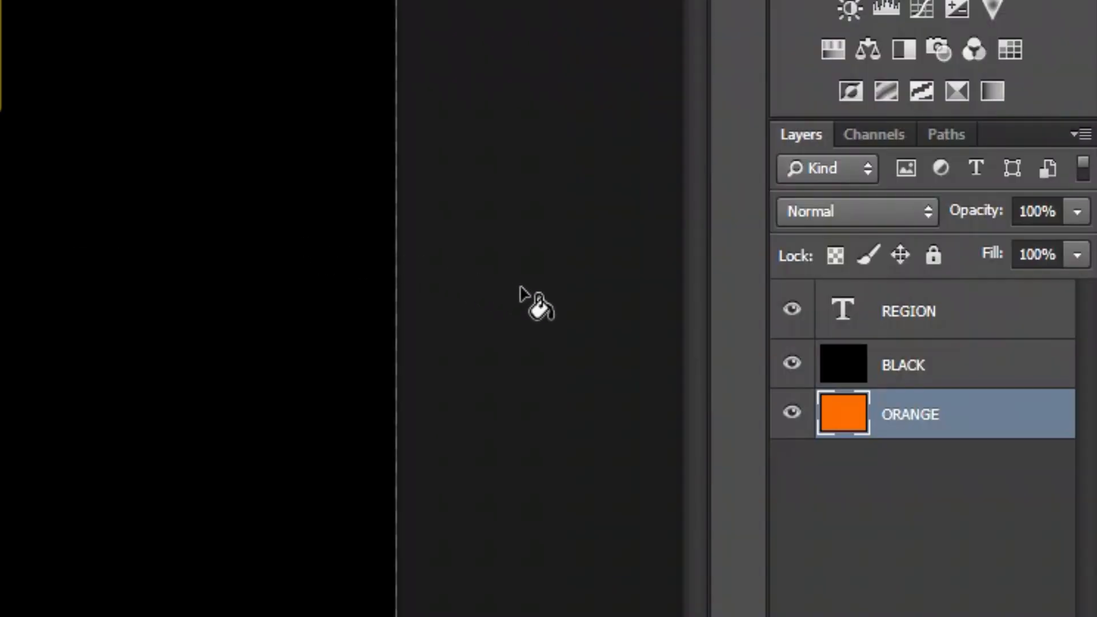
Select the BLACK layer and set up the Eraser tool with a hard round brush of 300 px and 100% hardness
click(893, 372)
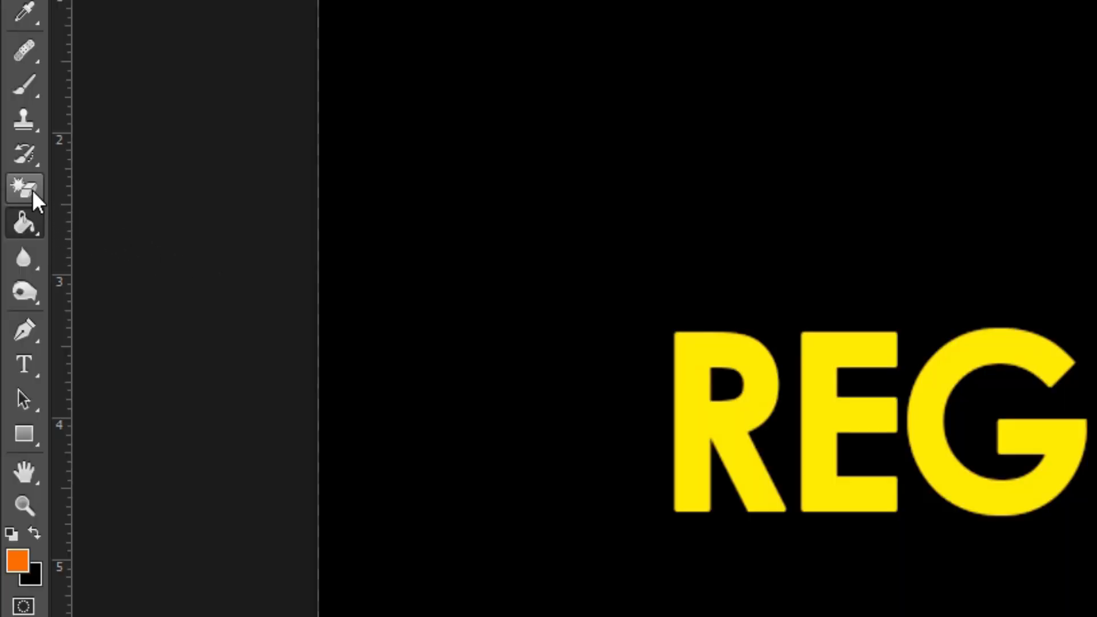
click(14, 220)
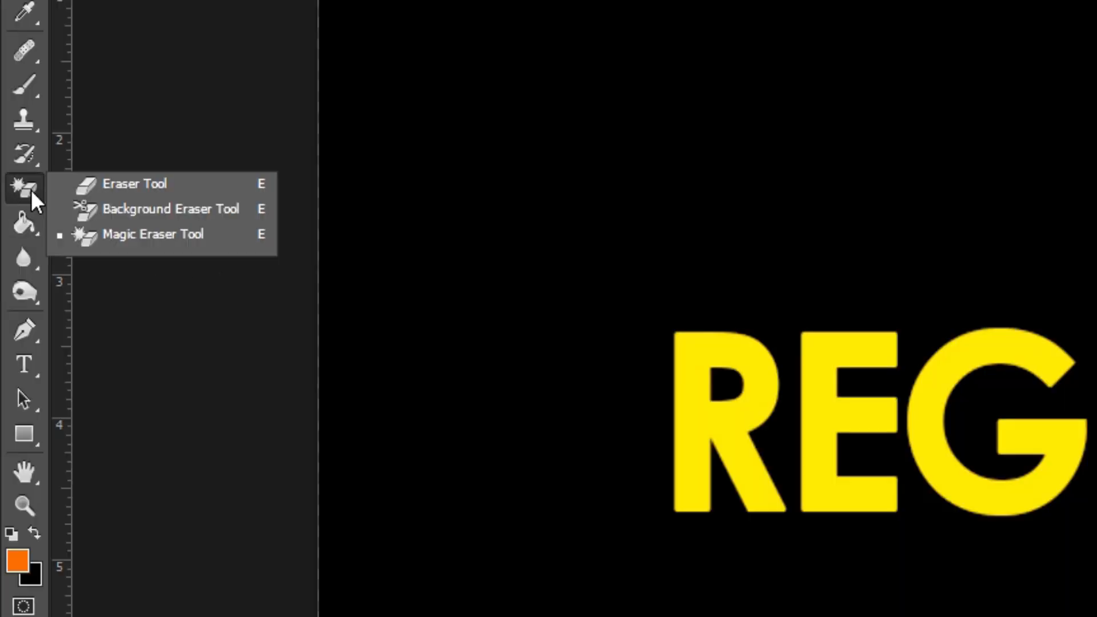
click(115, 186)
click(184, 86)
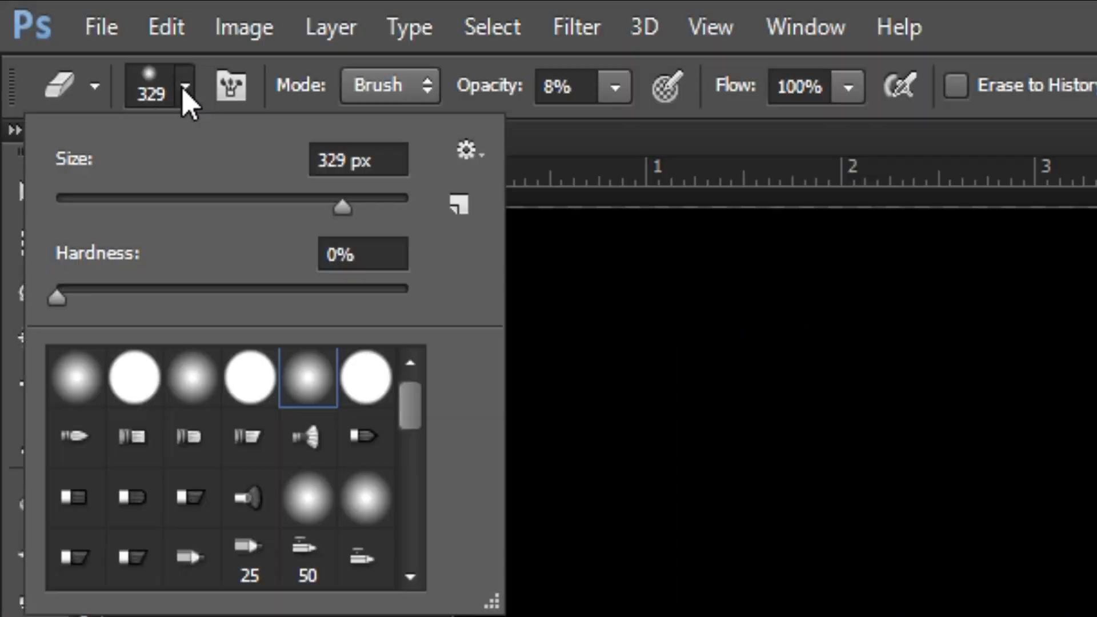
click(253, 379)
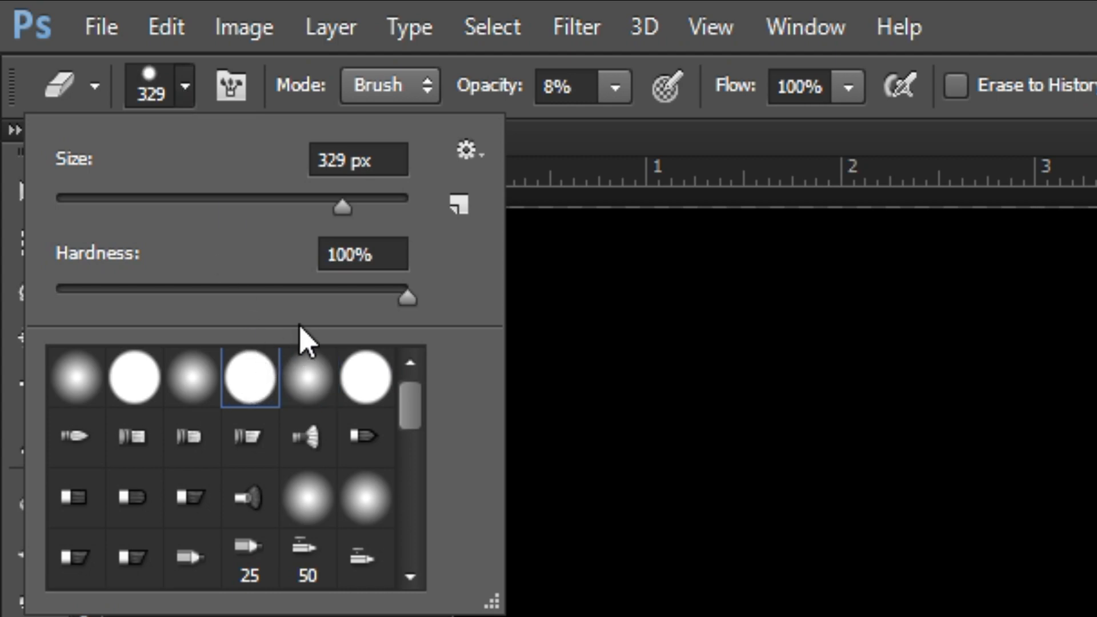
click(382, 161)
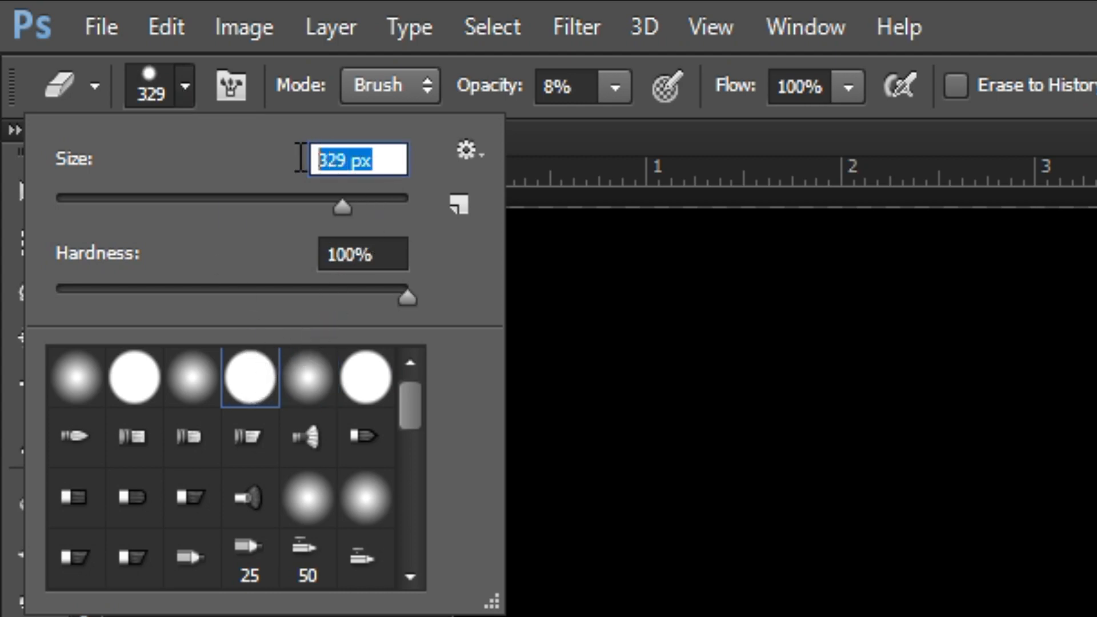
text(300)
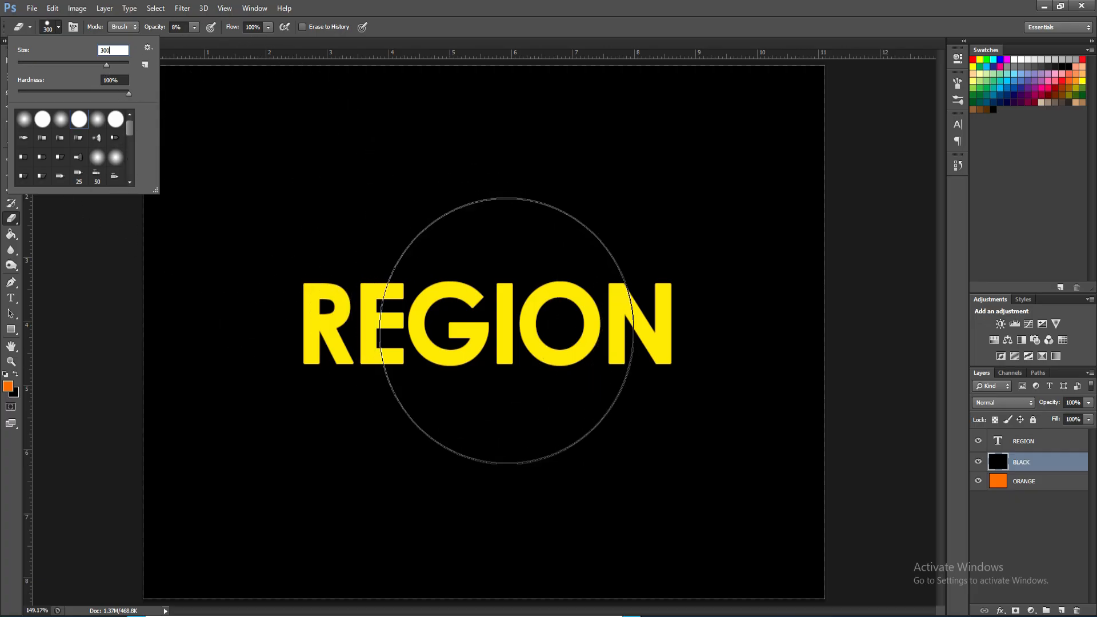
key(Return)
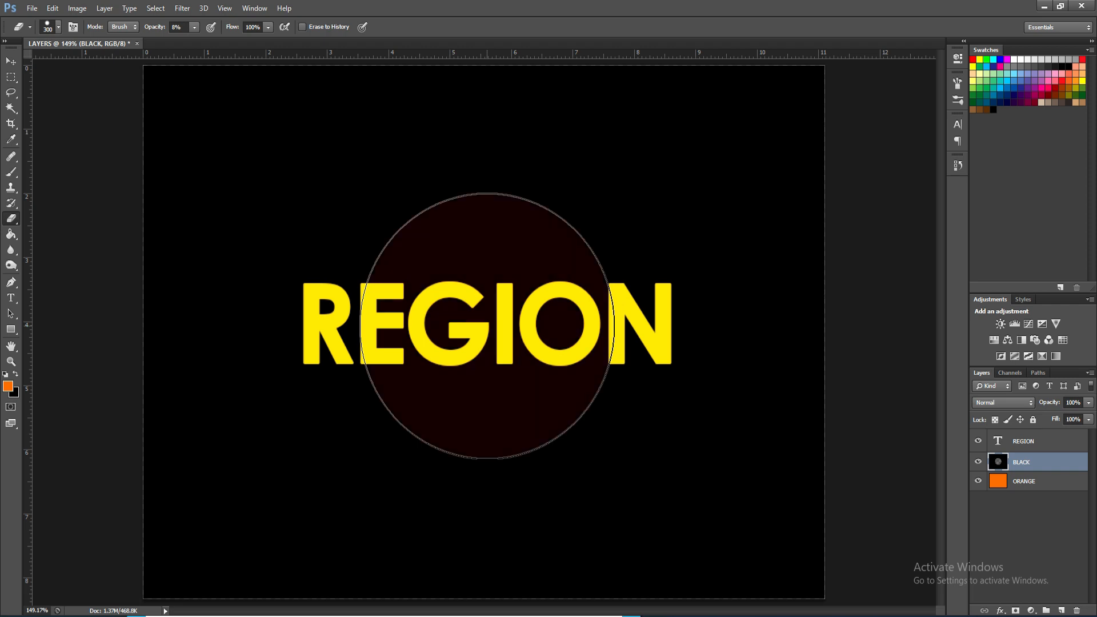
Set the eraser opacity to 100% and erase a 300 px circle from the BLACK layer at the center, behind the REGION text
mouse_move(194, 27)
mouse_down()
mouse_move(205, 50)
mouse_move(304, 61)
mouse_up()
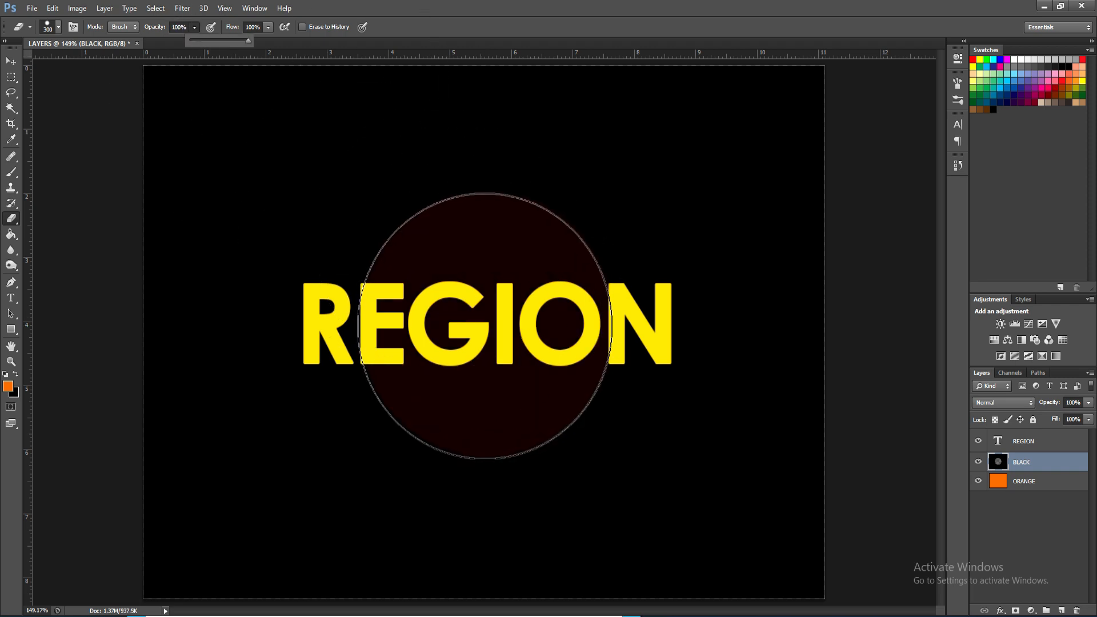
click(485, 326)
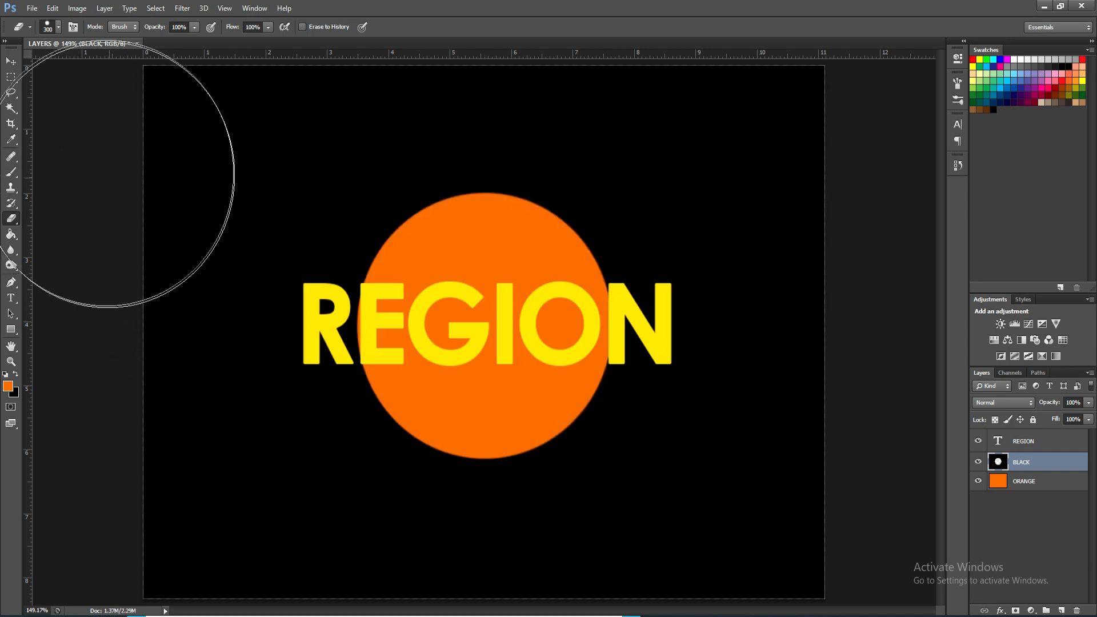
click(11, 61)
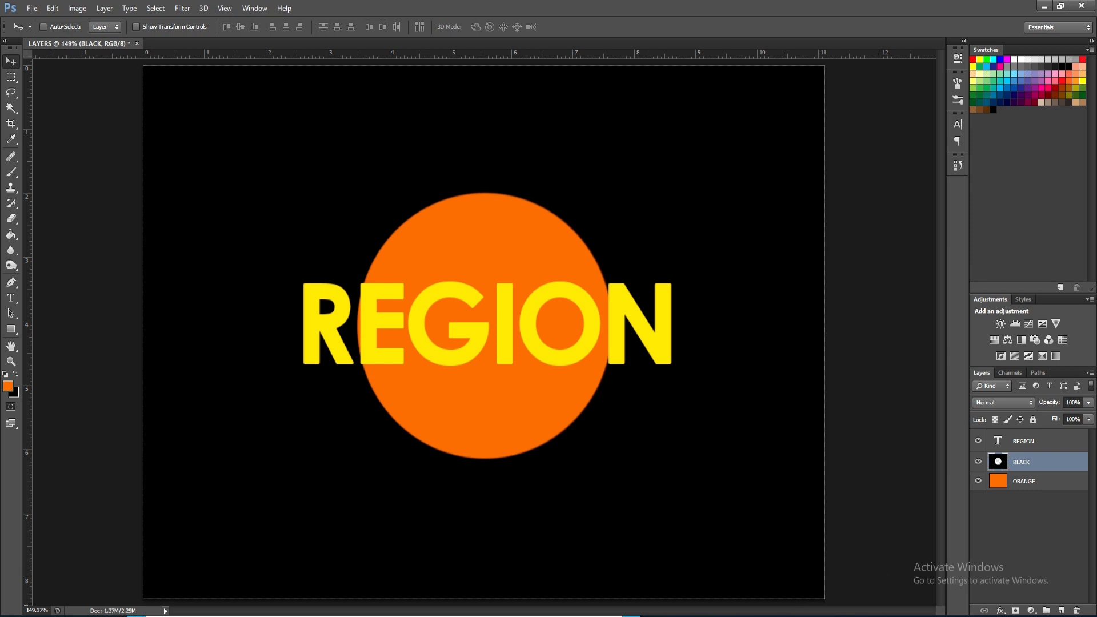
Add a Stroke effect to the REGION text layer, keeping the Outside position and the other default settings
click(1028, 441)
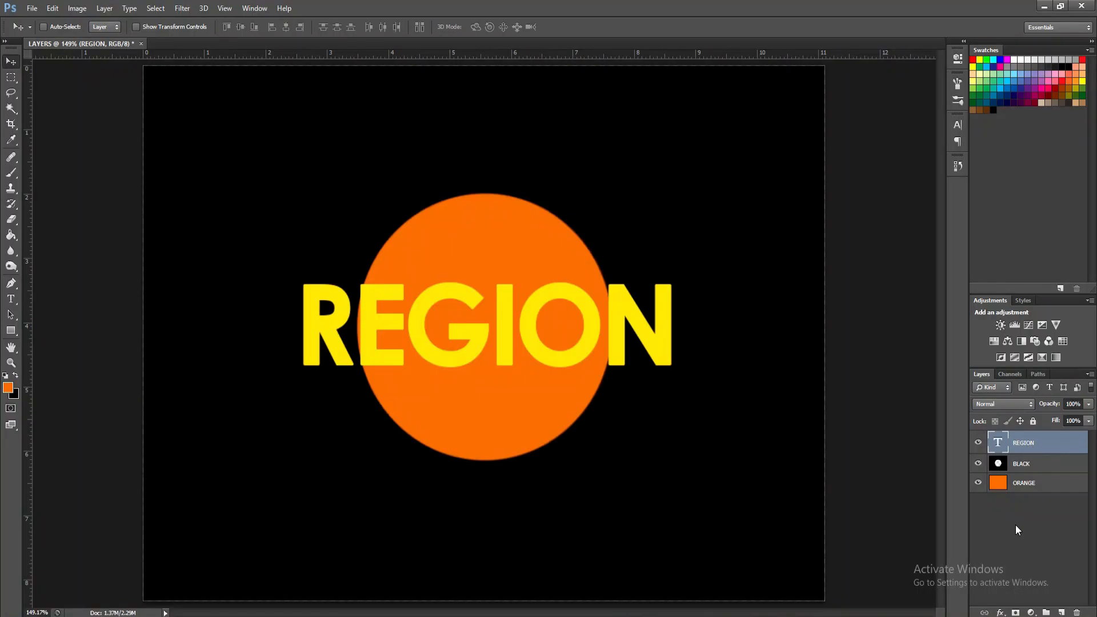
click(1000, 613)
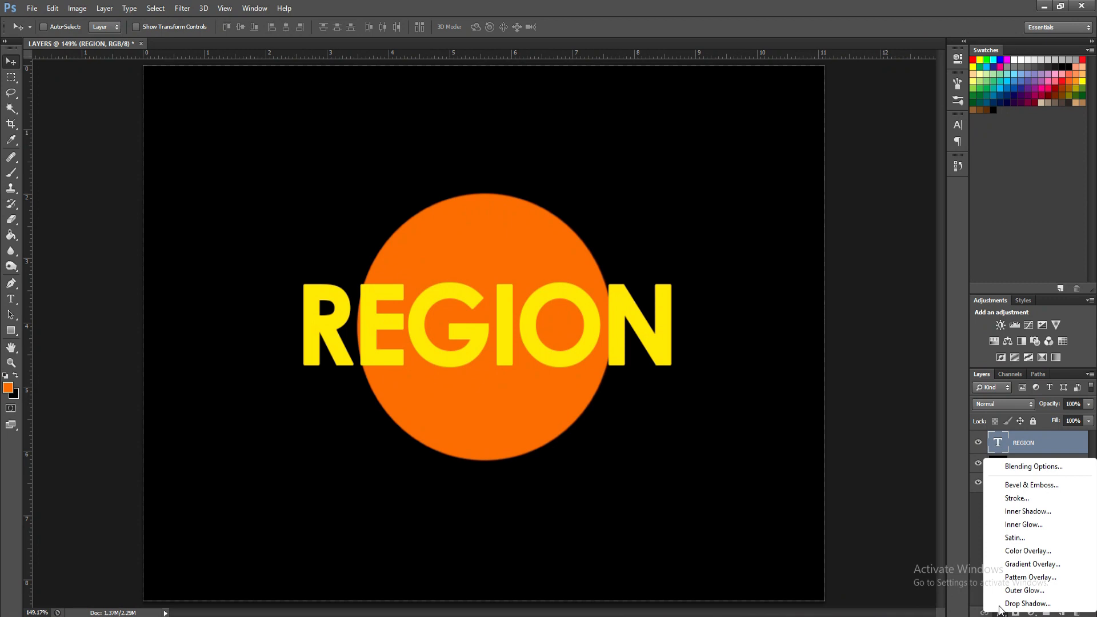
click(1015, 499)
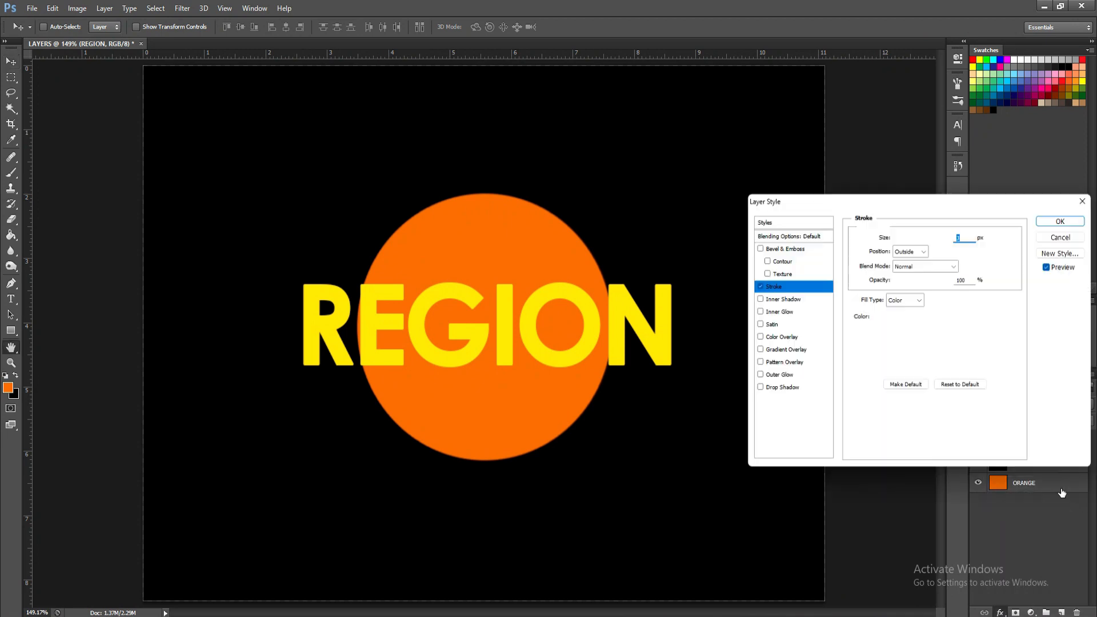
click(1055, 219)
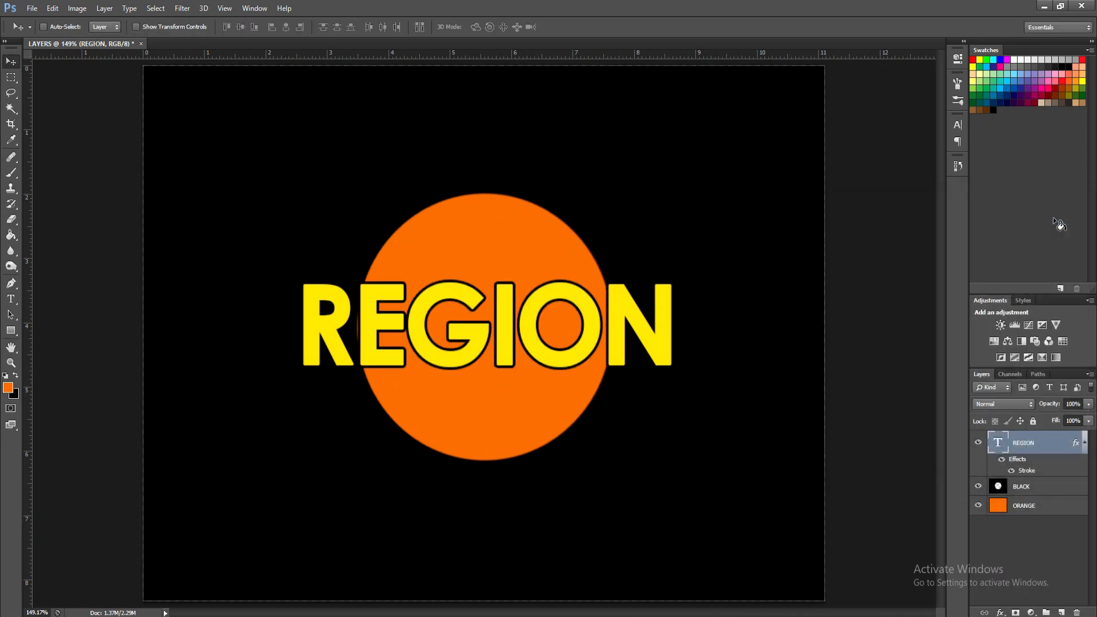
Try Color Overlay and Stroke effects on the BLACK layer, leaving only Drop Shadow enabled
click(1020, 489)
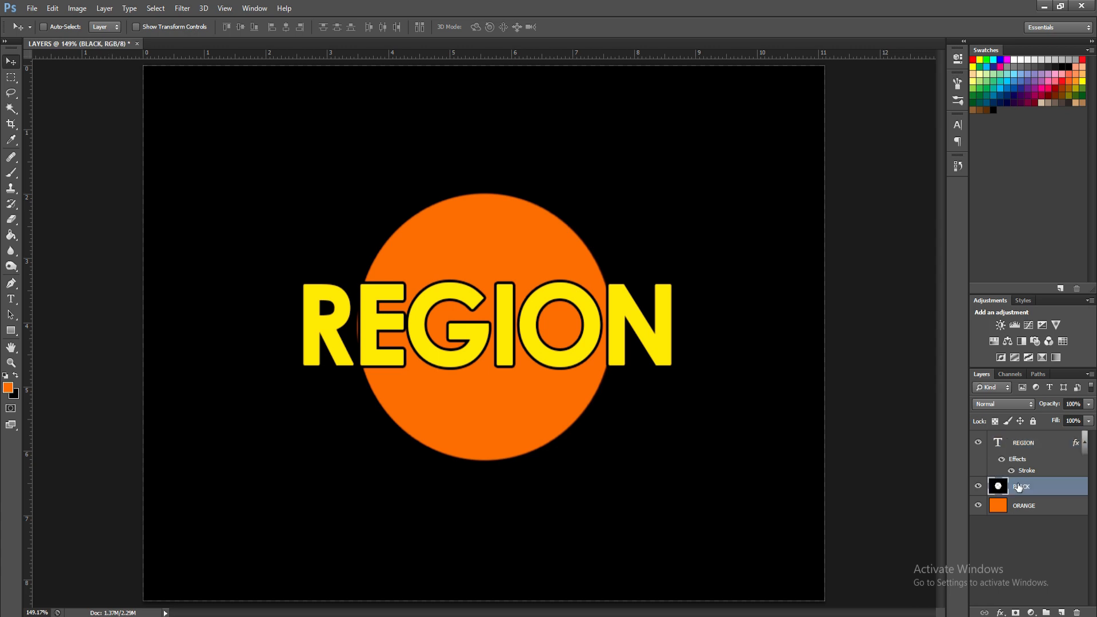
click(1000, 612)
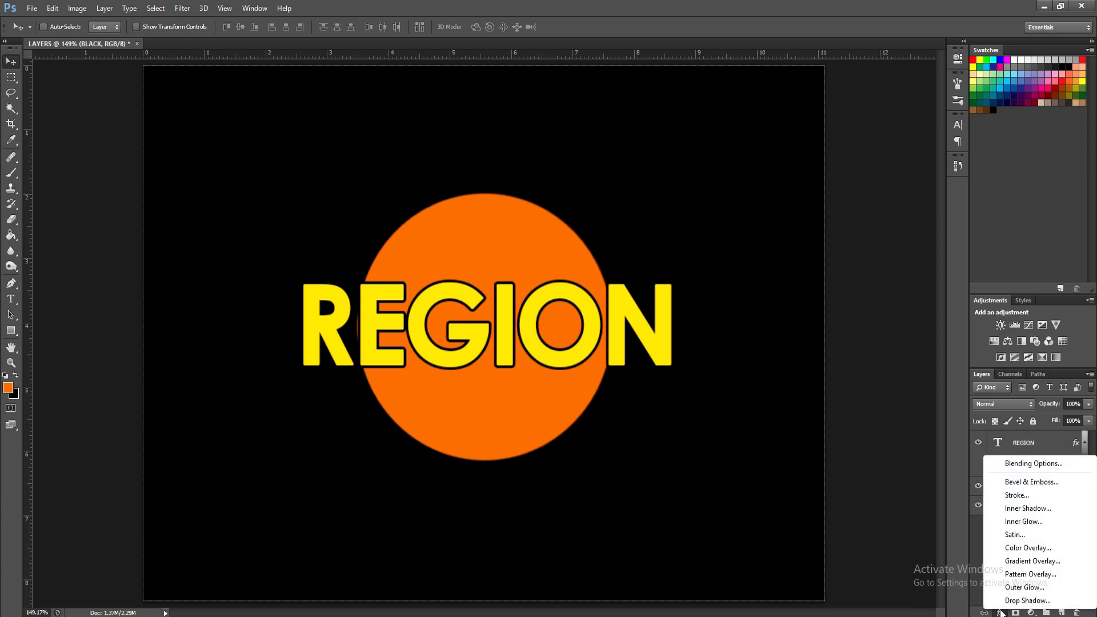
click(1013, 548)
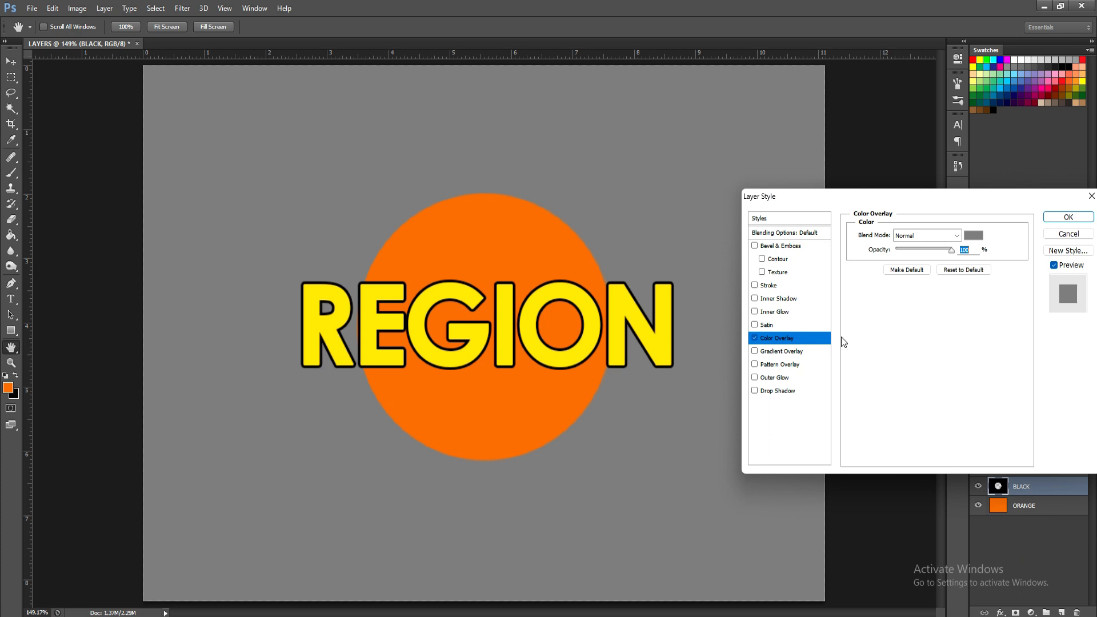
click(769, 285)
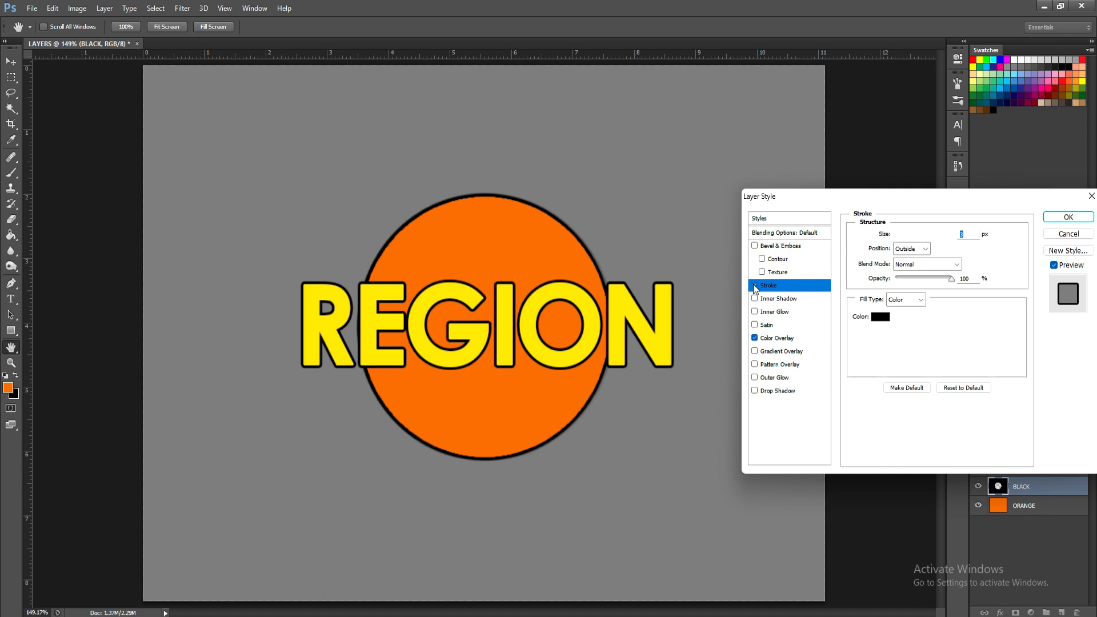
click(754, 285)
click(754, 391)
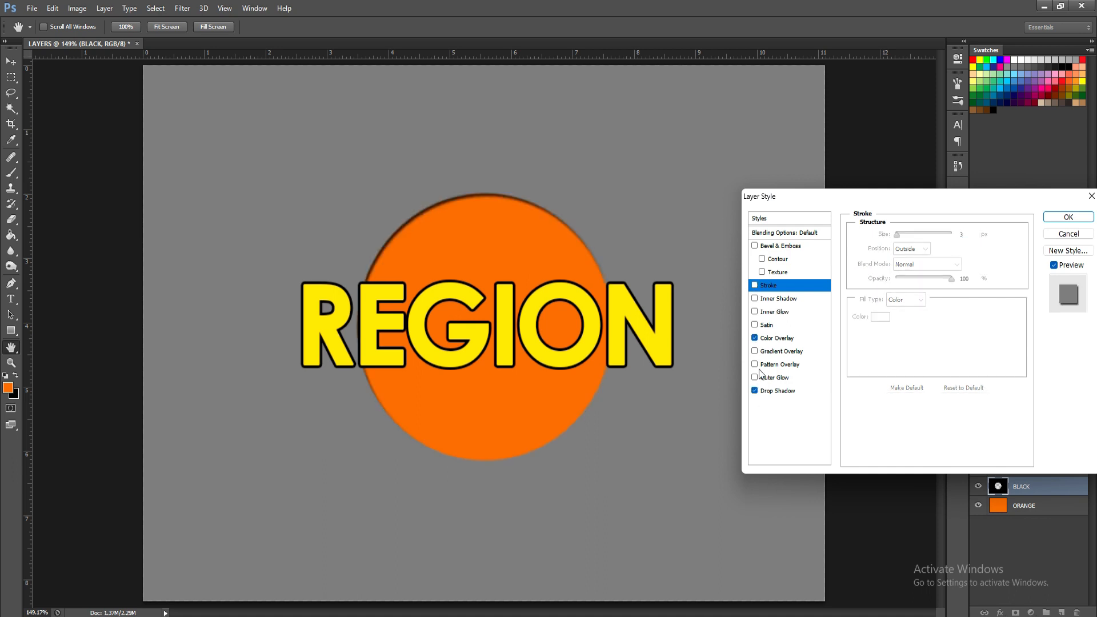
click(754, 338)
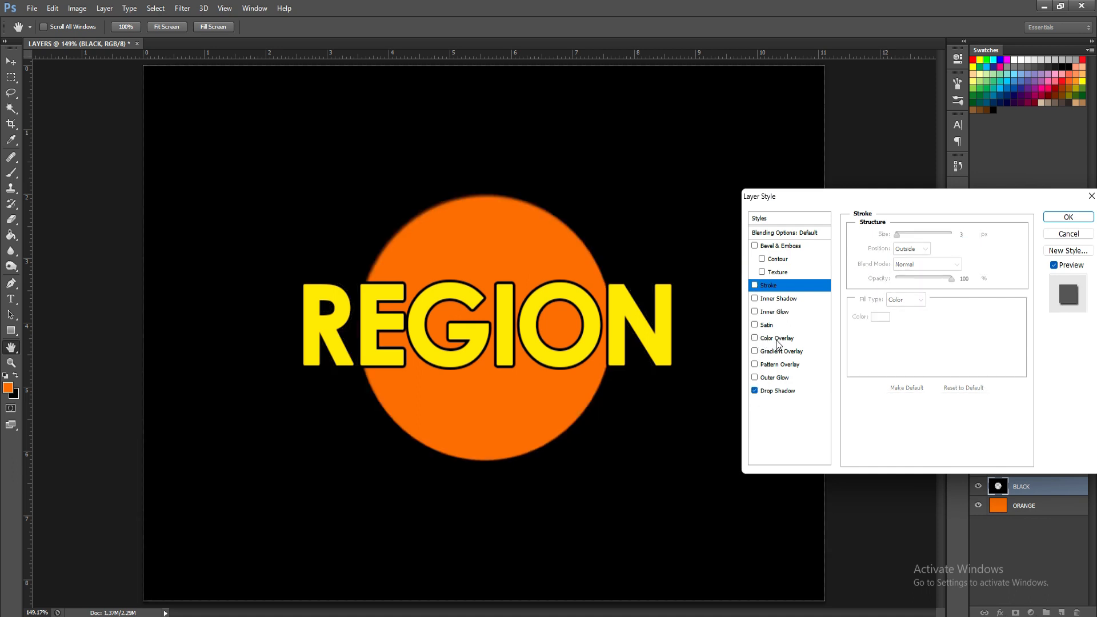
Set the BLACK layer's drop shadow spread to 26%, increase its size to soften the circle's edge, and apply the effect
click(778, 392)
mouse_move(897, 315)
mouse_down()
mouse_move(913, 313)
mouse_move(899, 301)
mouse_move(921, 308)
mouse_move(905, 315)
mouse_up()
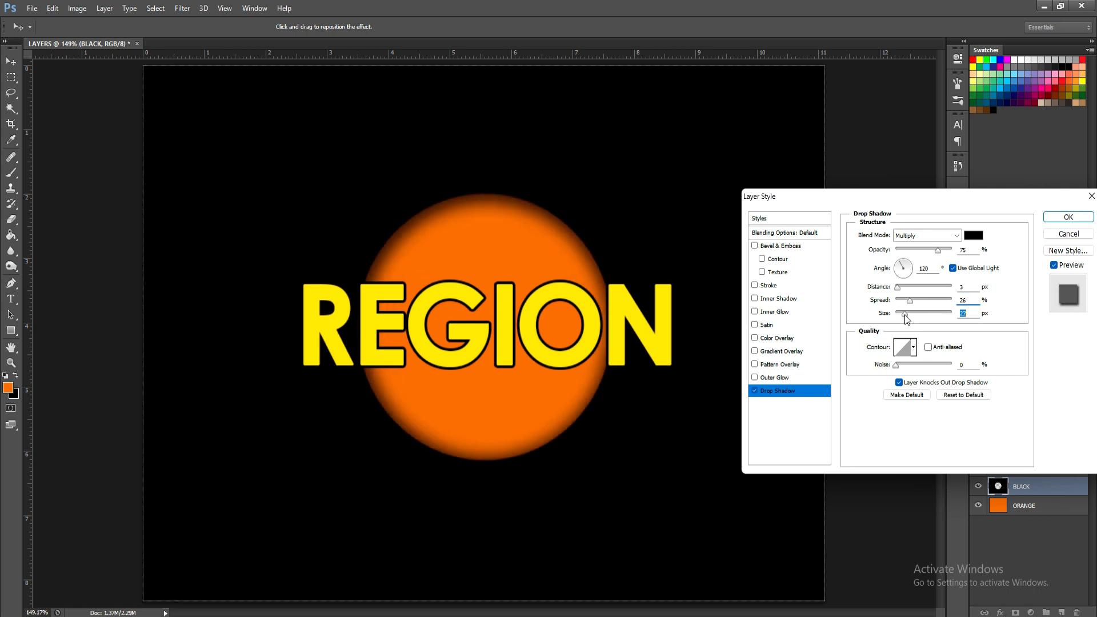
click(1055, 220)
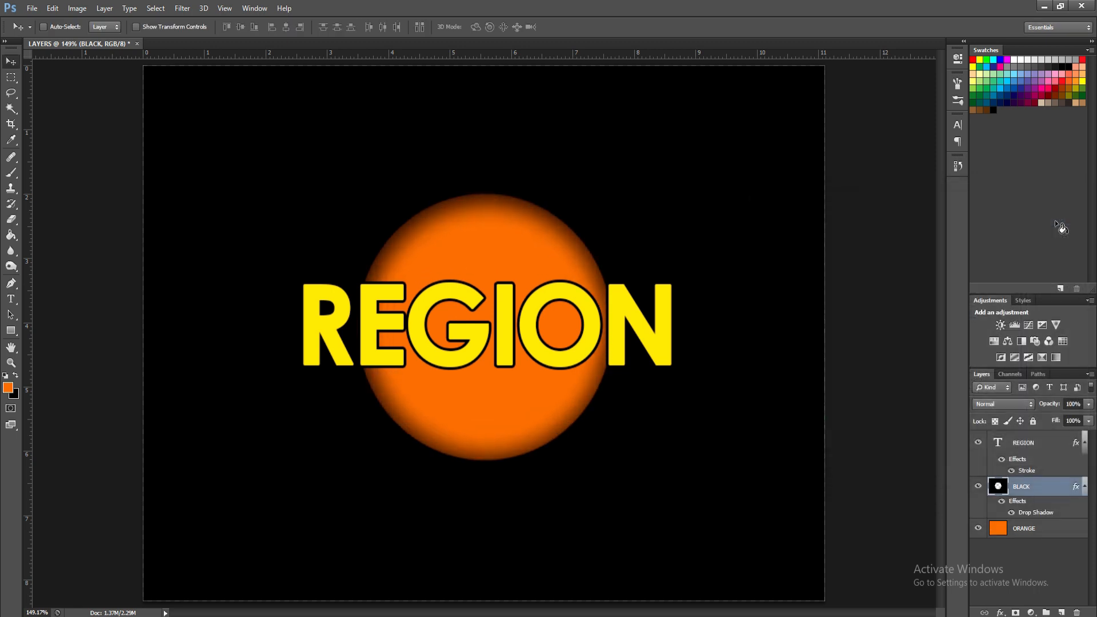